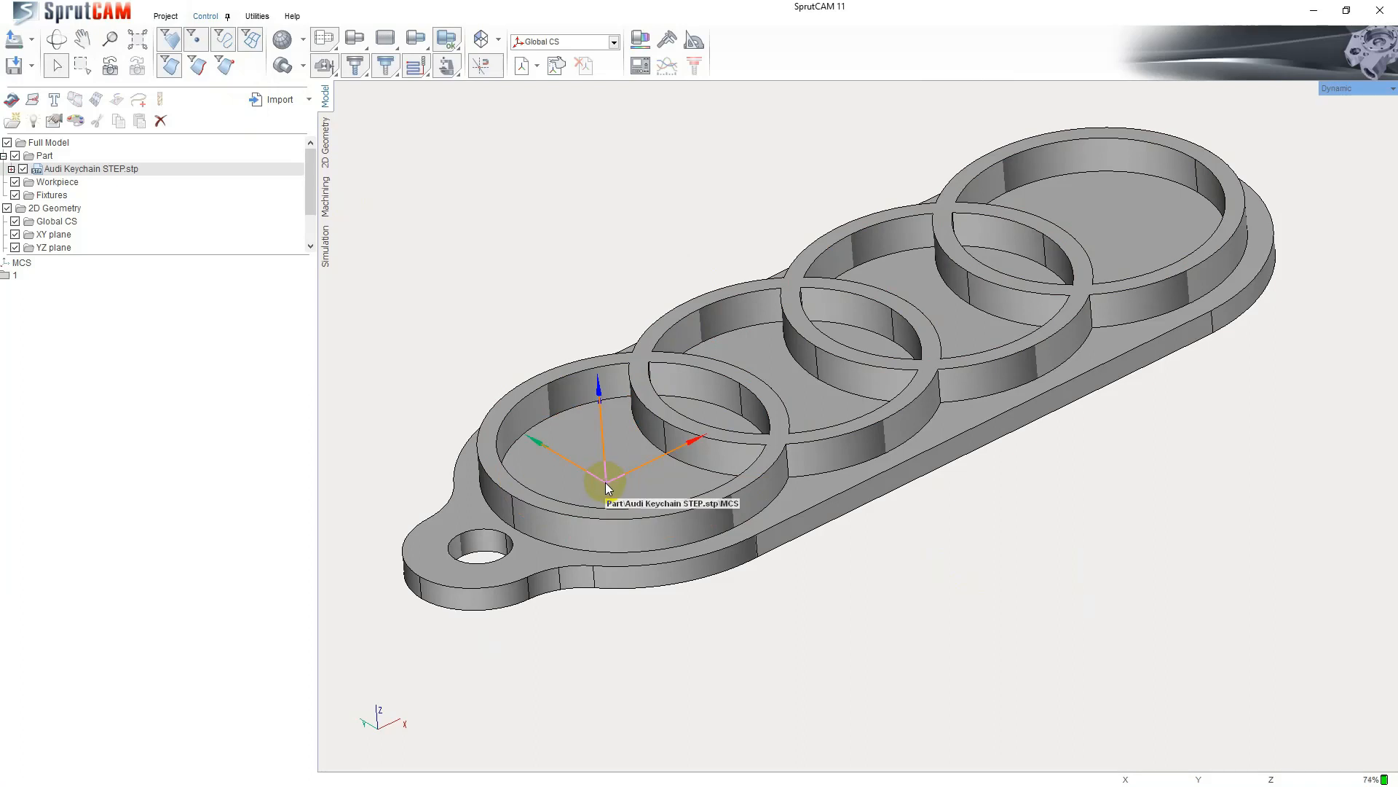
- Delete the MCS coordinate system from the imported Audi Keychain STEP.stp part
{"action": "left_click", "coordinate": [28, 266]}
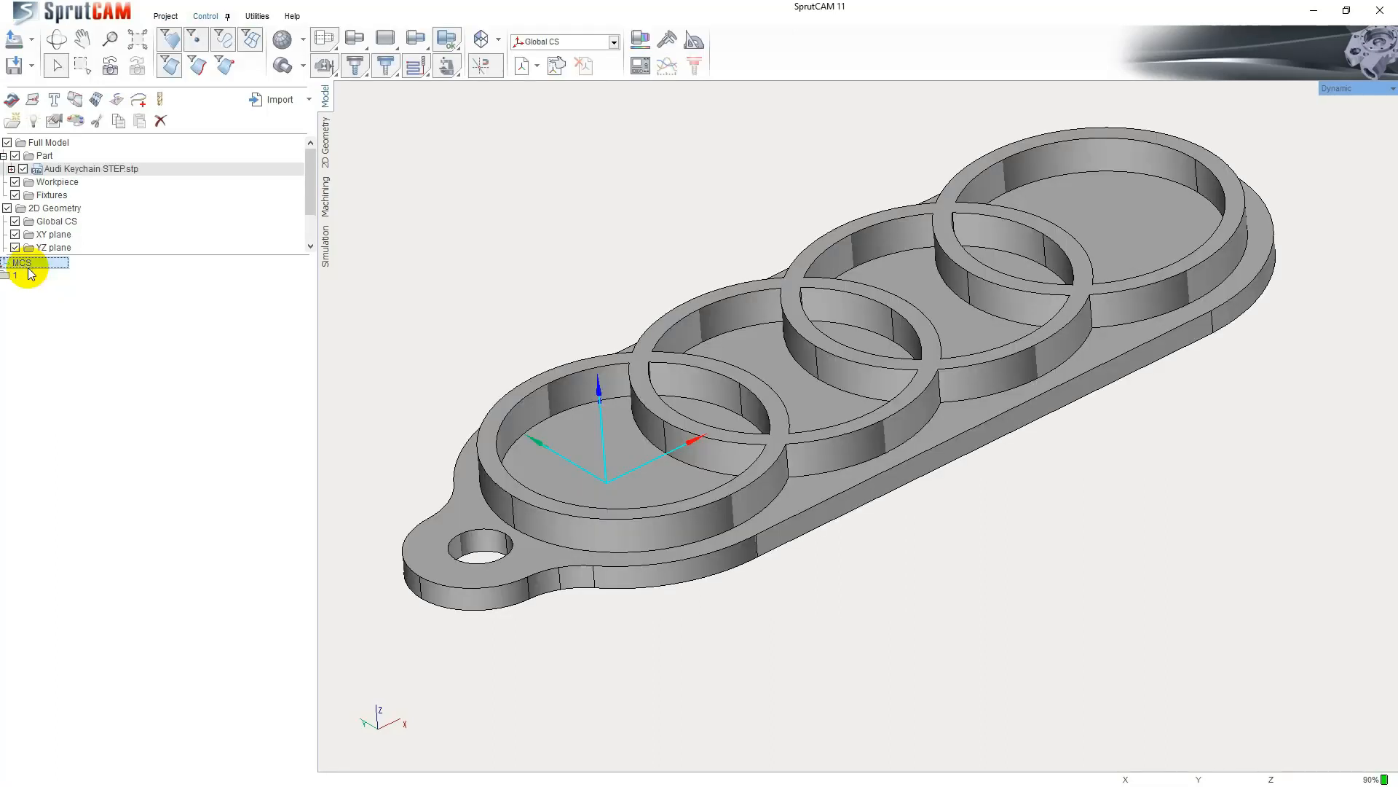
{"action": "right_click", "coordinate": [29, 273]}
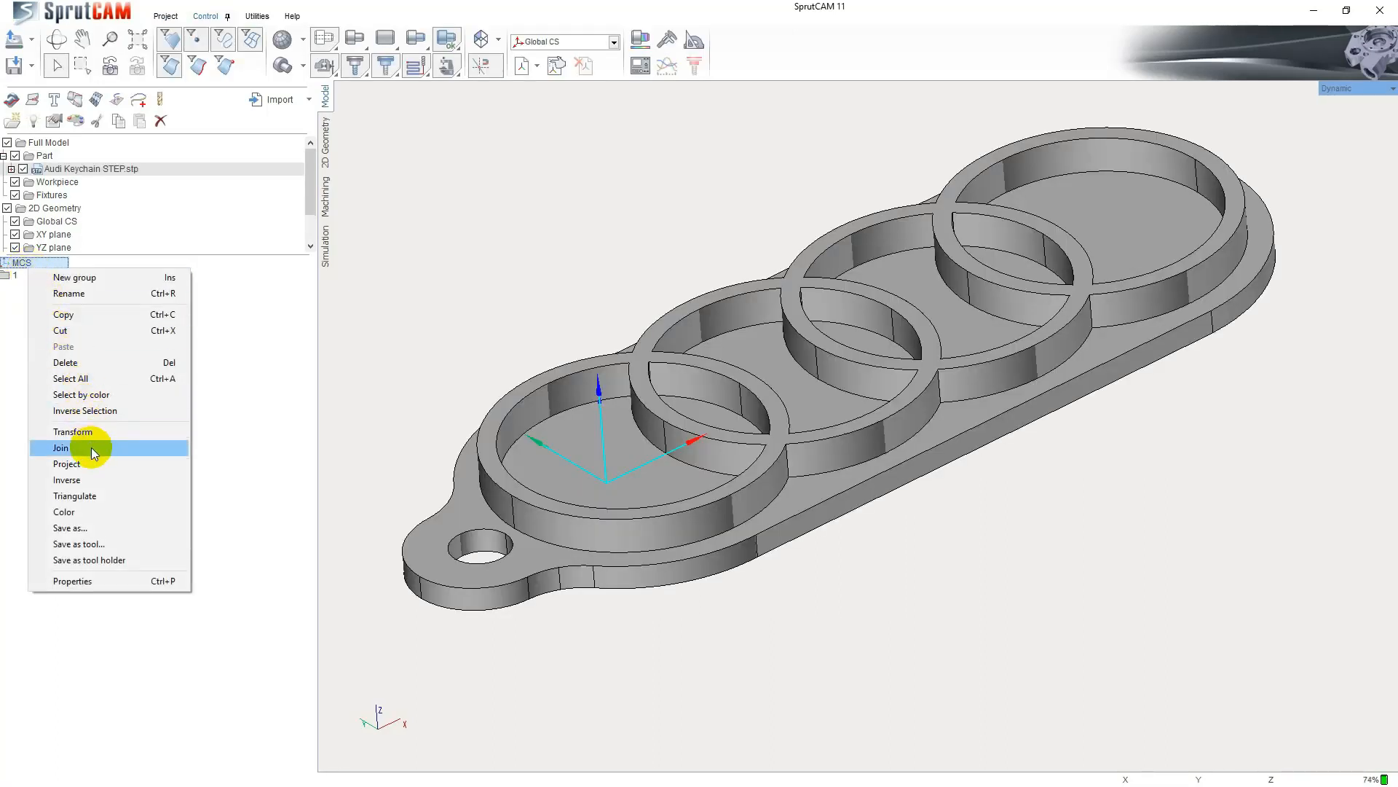
{"action": "left_click", "coordinate": [89, 362]}
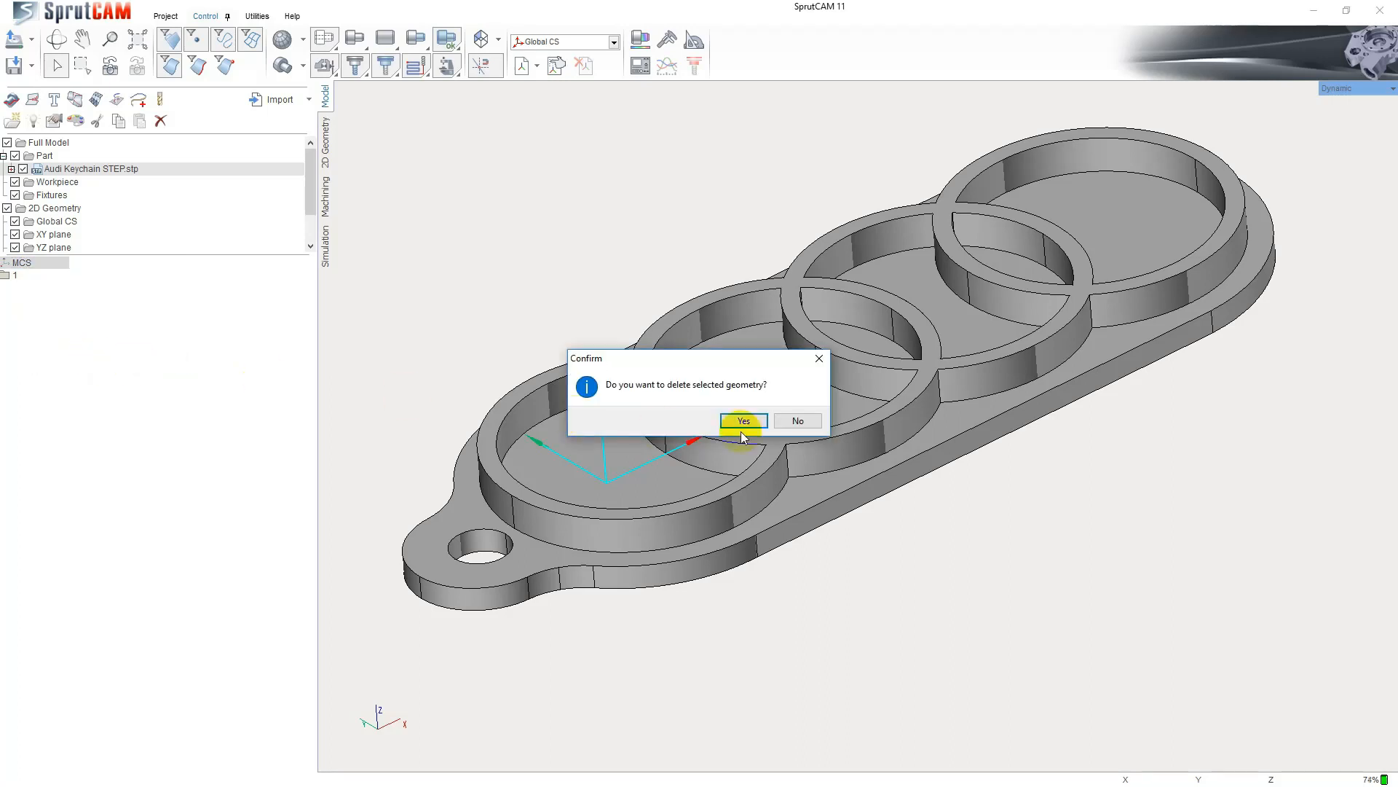
{"action": "left_click", "coordinate": [762, 423]}
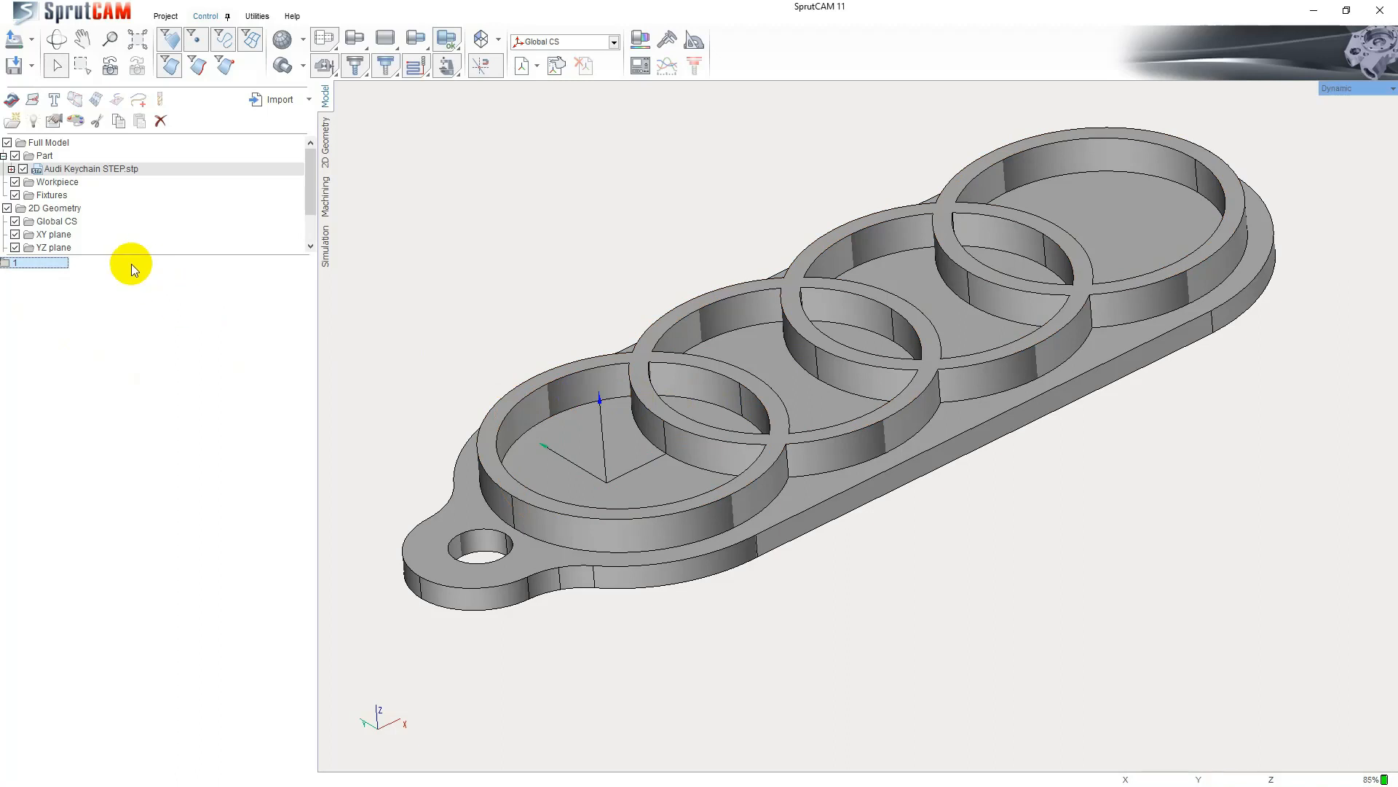
- Relocate the keychain body's zero point to X Min, Y Min and Z Max using the Locate Zero spatial transformation
{"action": "left_click", "coordinate": [31, 263]}
{"action": "left_click", "coordinate": [11, 168]}
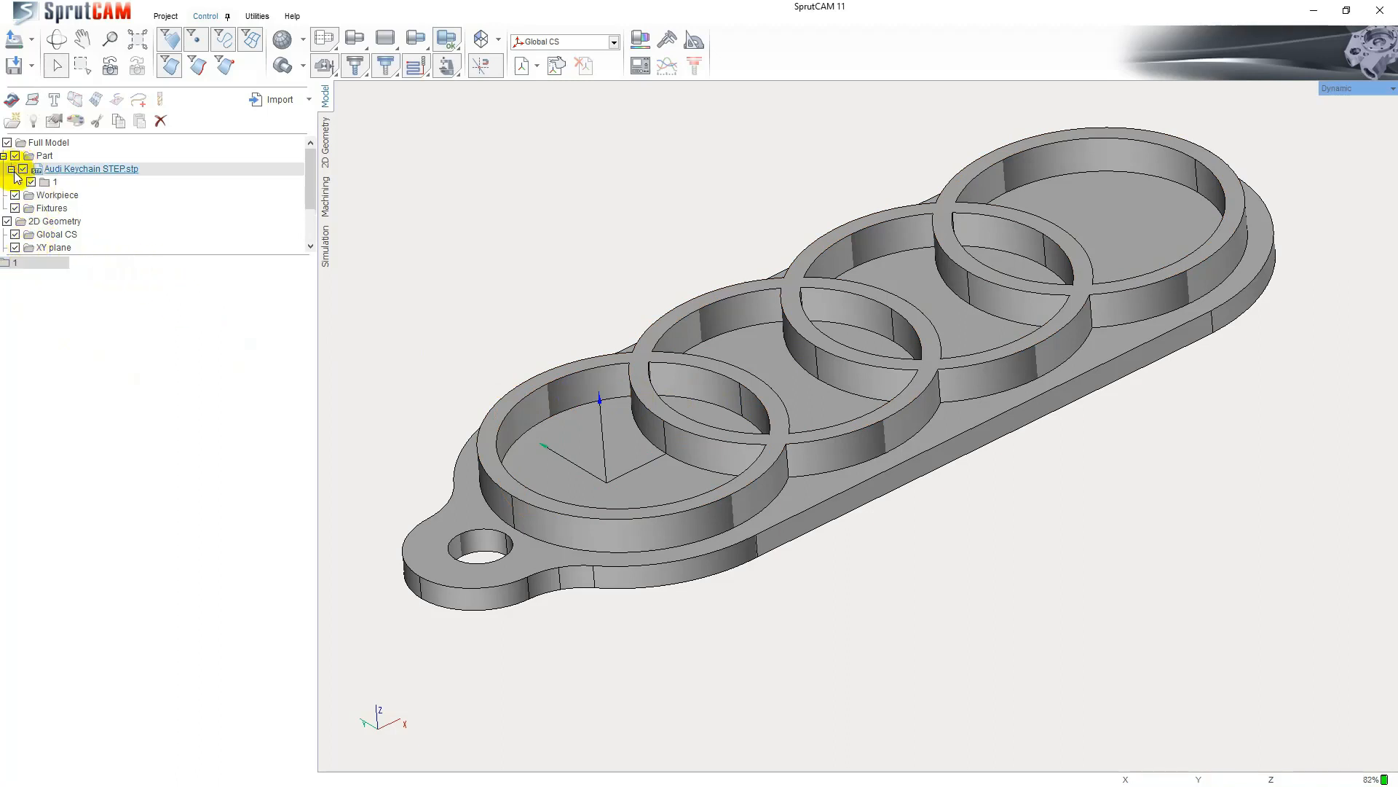
{"action": "left_click", "coordinate": [45, 181]}
{"action": "left_click", "coordinate": [47, 174]}
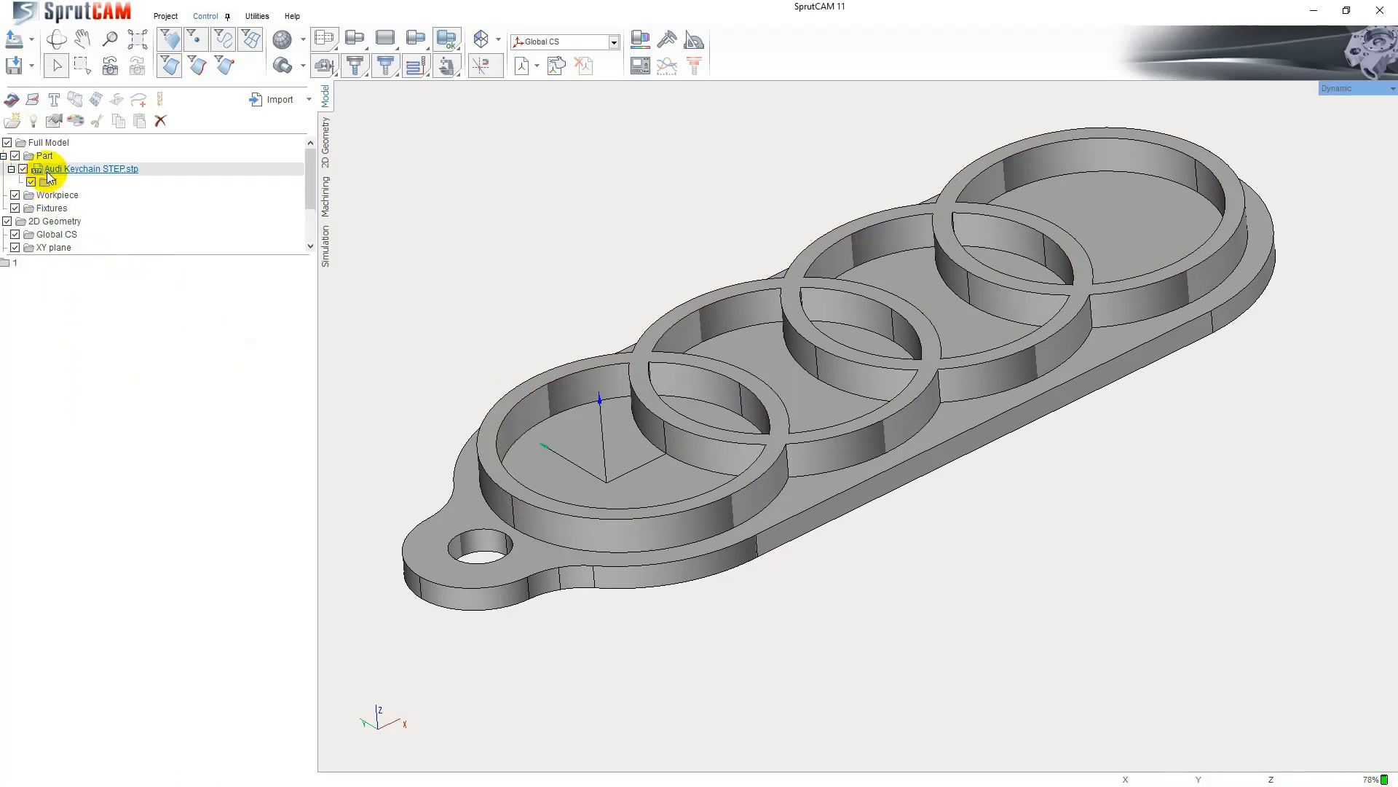
{"action": "left_click", "coordinate": [16, 262]}
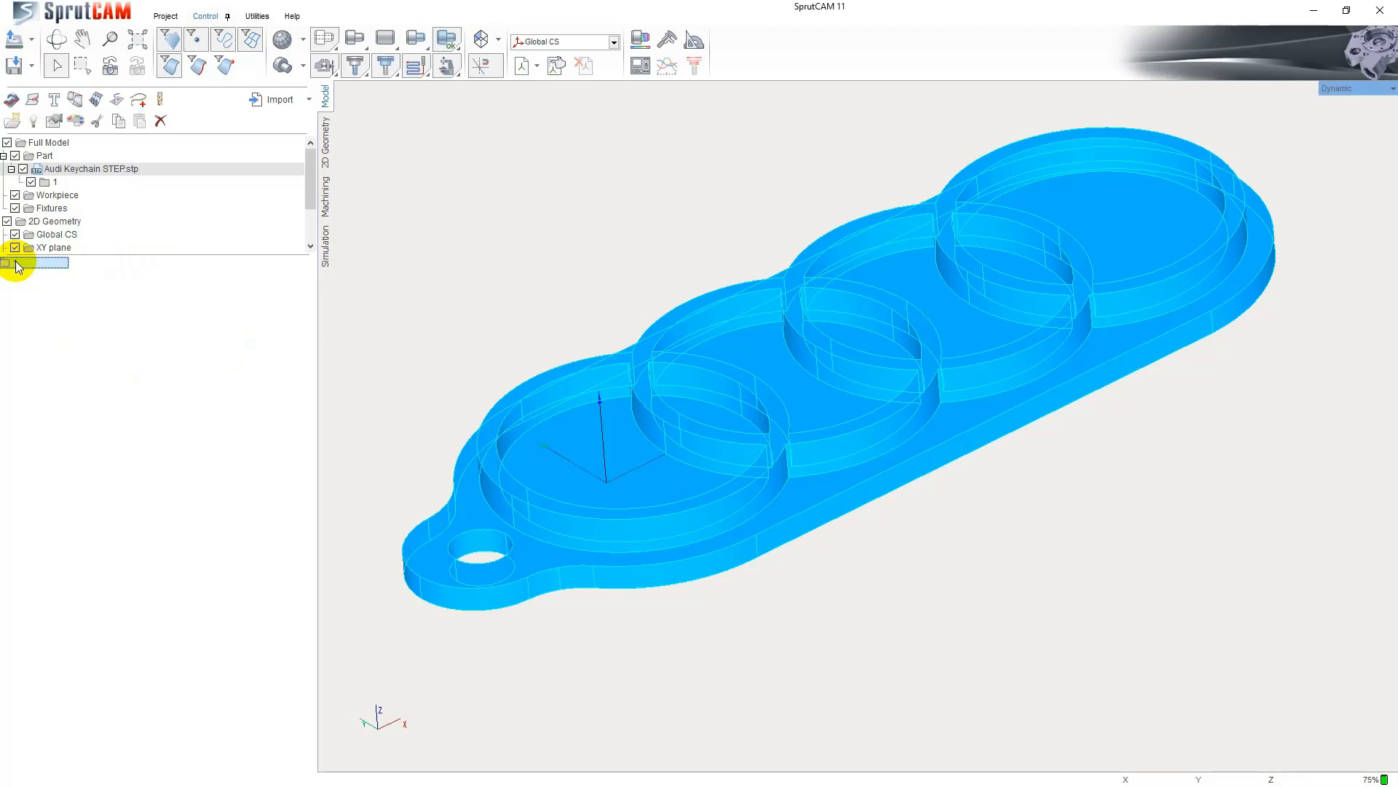
{"action": "left_click", "coordinate": [74, 100]}
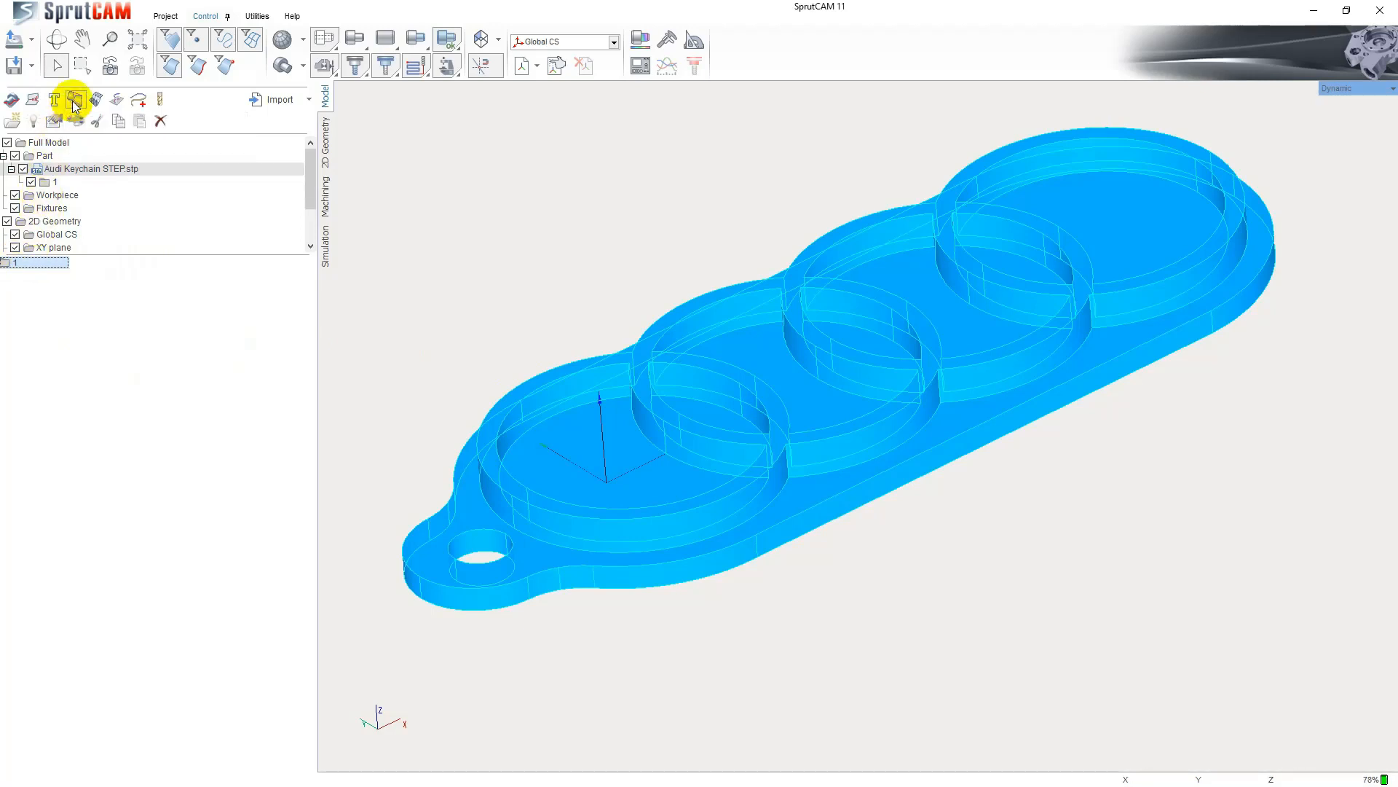
{"action": "left_click_drag", "start_coordinate": [100, 19], "coordinate": [460, 257]}
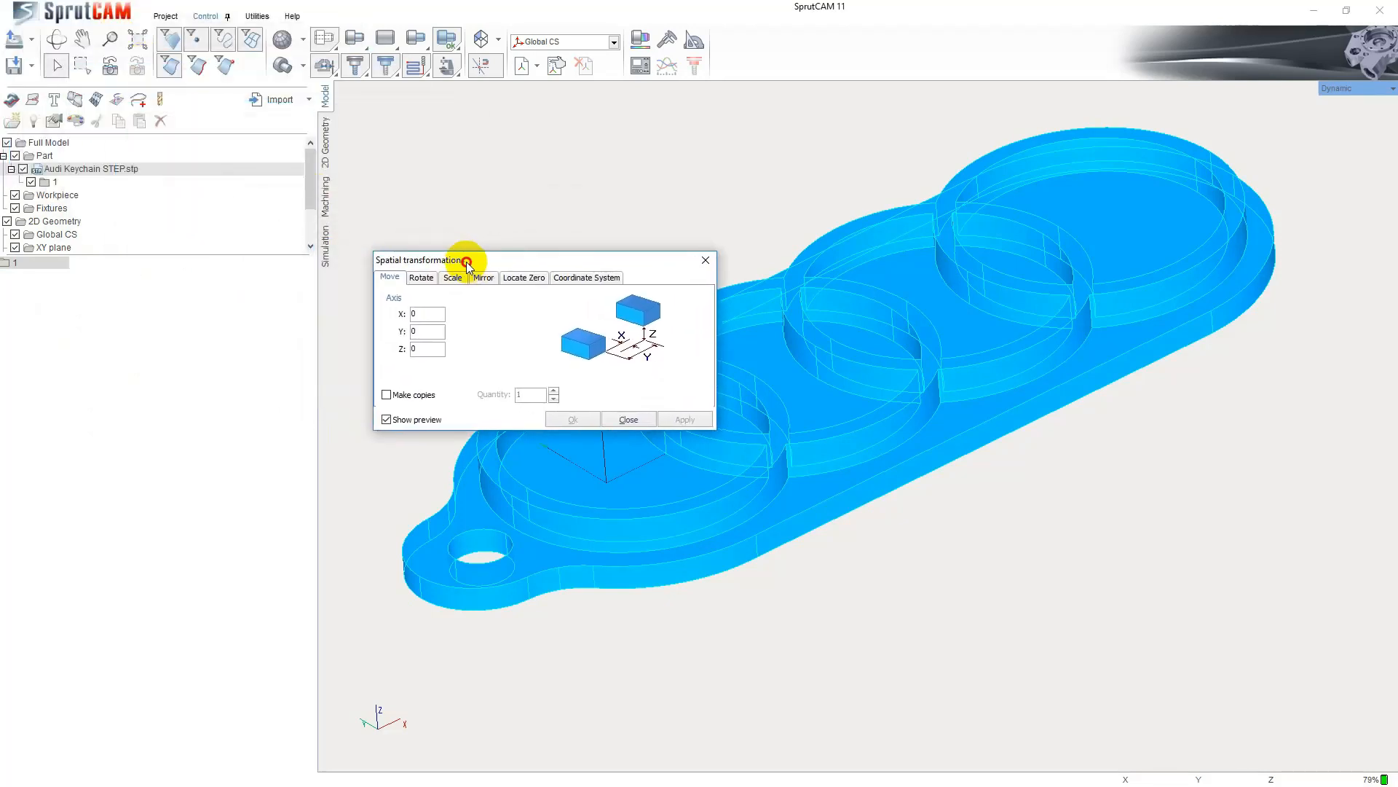
{"action": "left_click", "coordinate": [522, 278]}
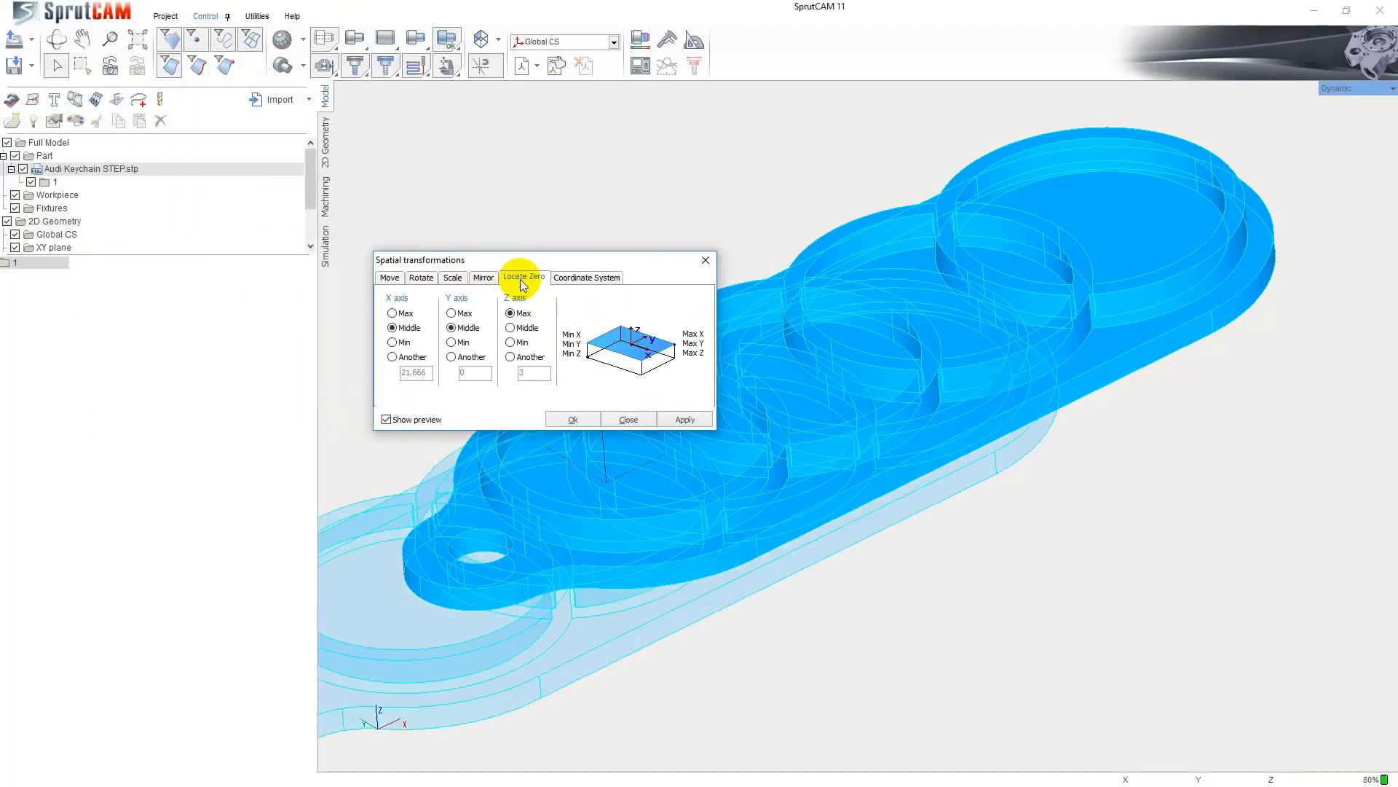
{"action": "left_click", "coordinate": [392, 343]}
{"action": "left_click", "coordinate": [452, 342]}
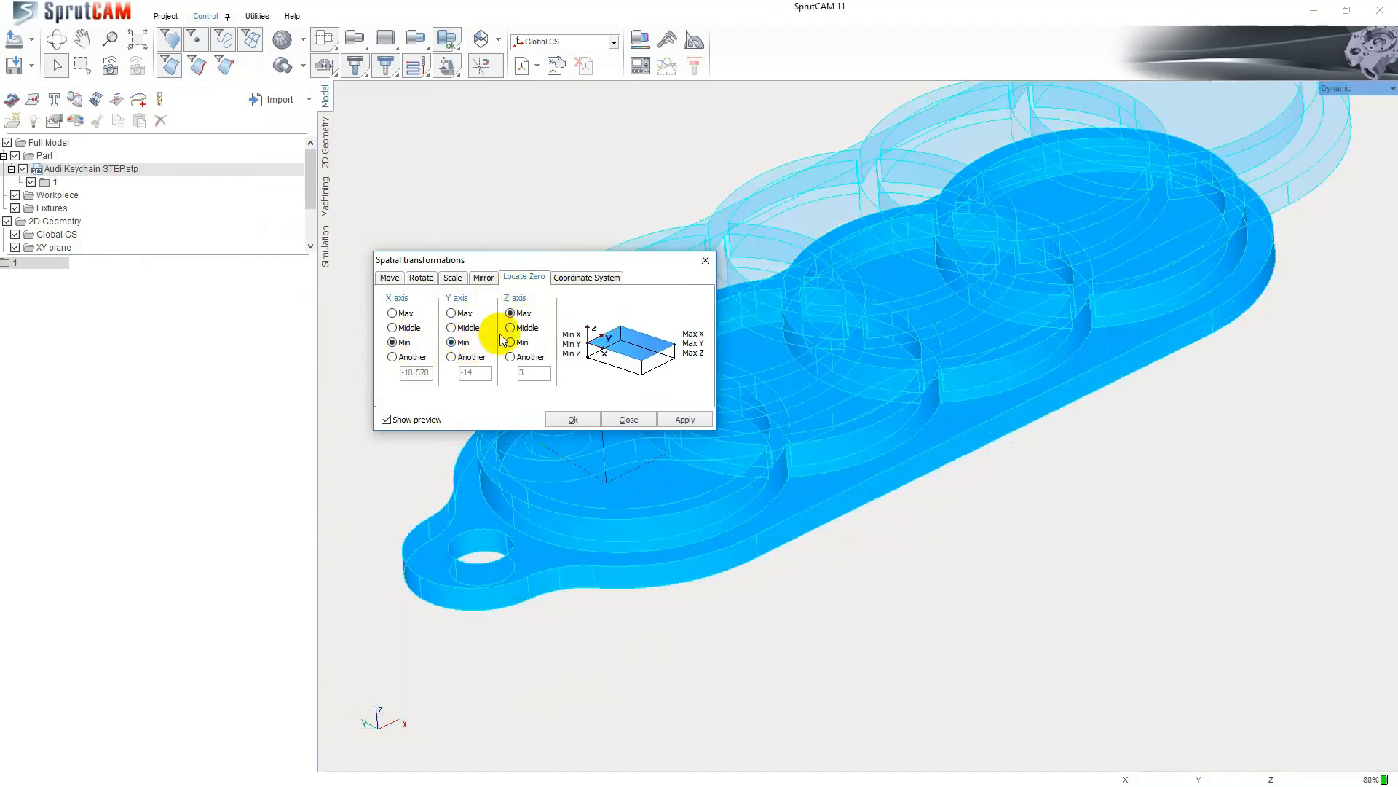
{"action": "left_click", "coordinate": [680, 415]}
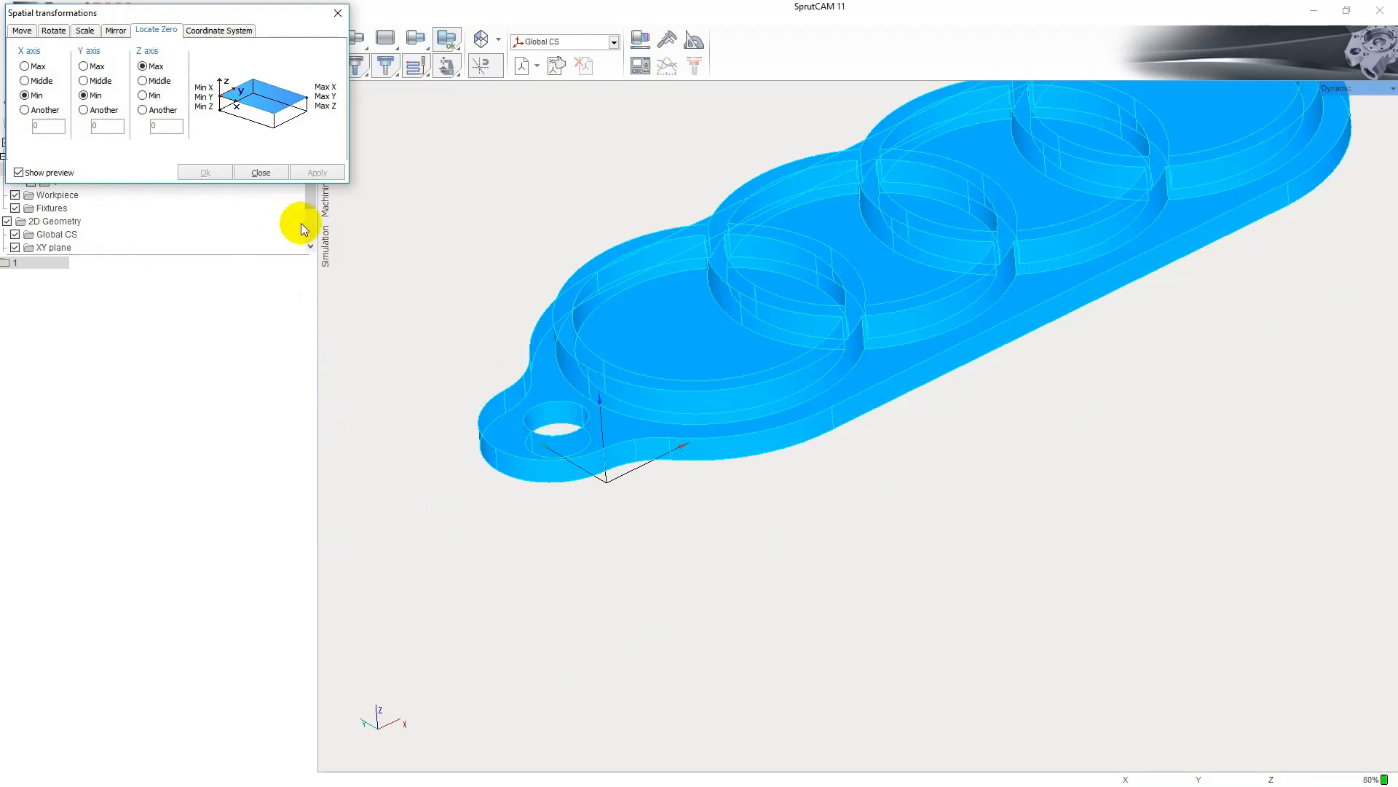
{"action": "left_click", "coordinate": [248, 173]}
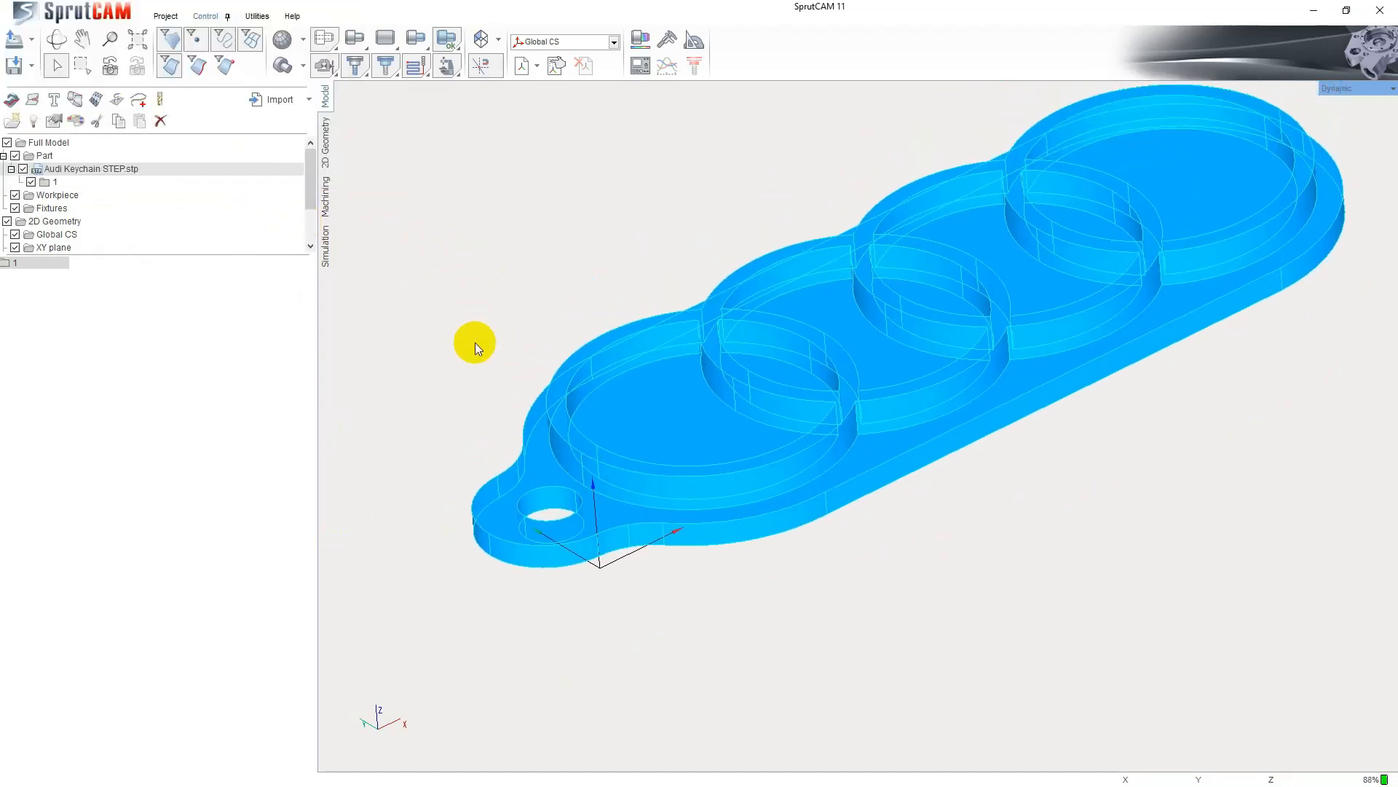
- Check the G54 origin in the machining setup and add a Pocketing roughing operation to the 3-axis milling machine
{"action": "left_click", "coordinate": [328, 192]}
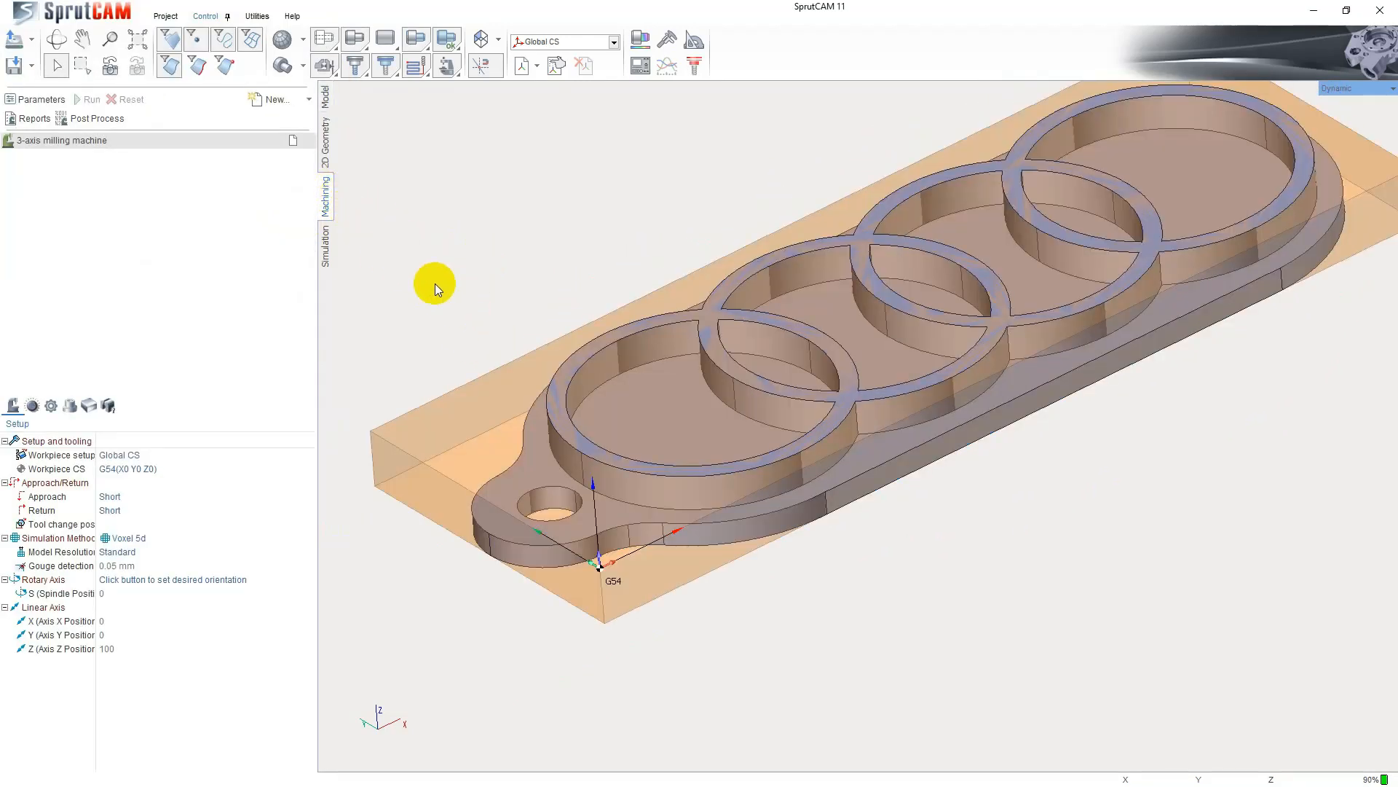
{"action": "middle_click_drag", "start_coordinate": [464, 274], "coordinate": [450, 284]}
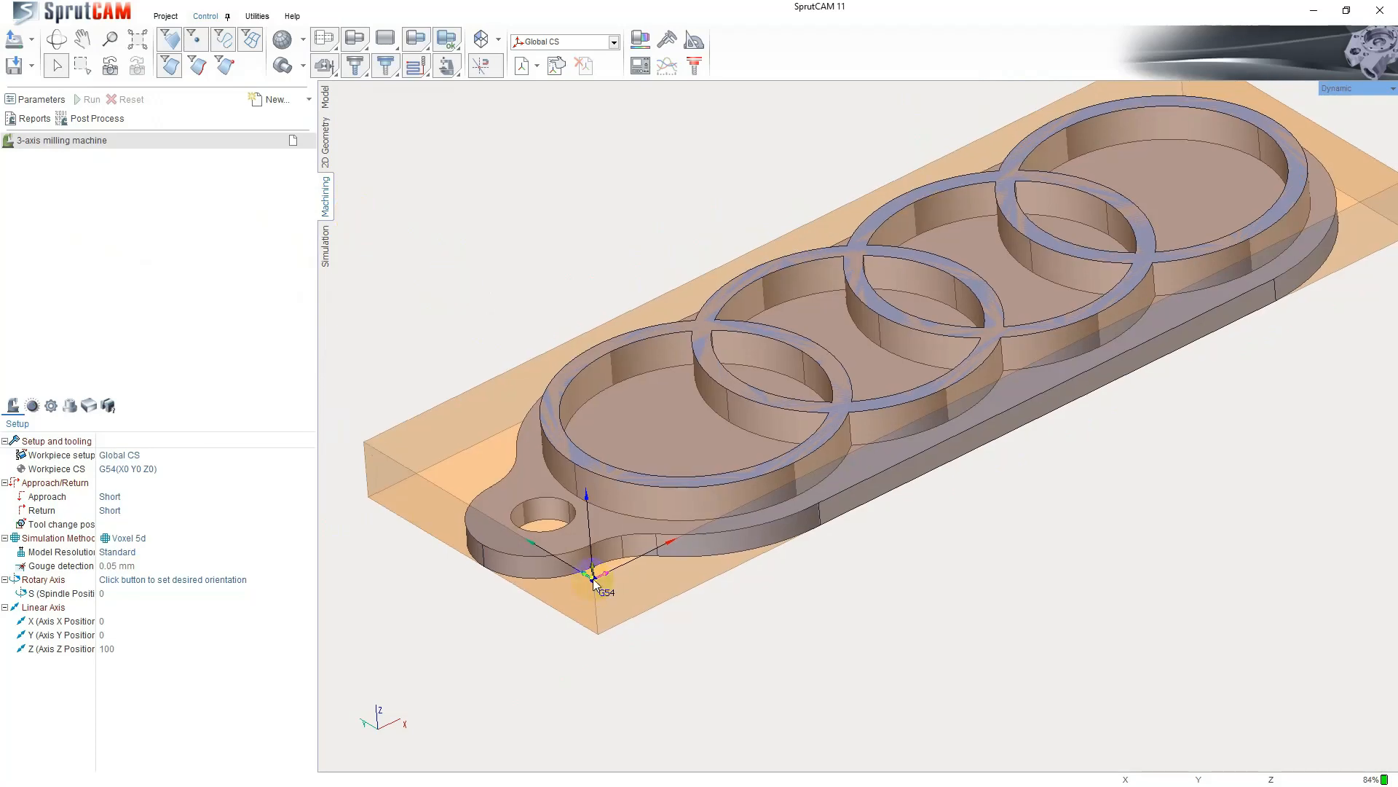
{"action": "scroll", "coordinate": [594, 582], "scroll_direction": "up", "scroll_amount": 6}
{"action": "scroll", "coordinate": [597, 575], "scroll_direction": "down", "scroll_amount": 8}
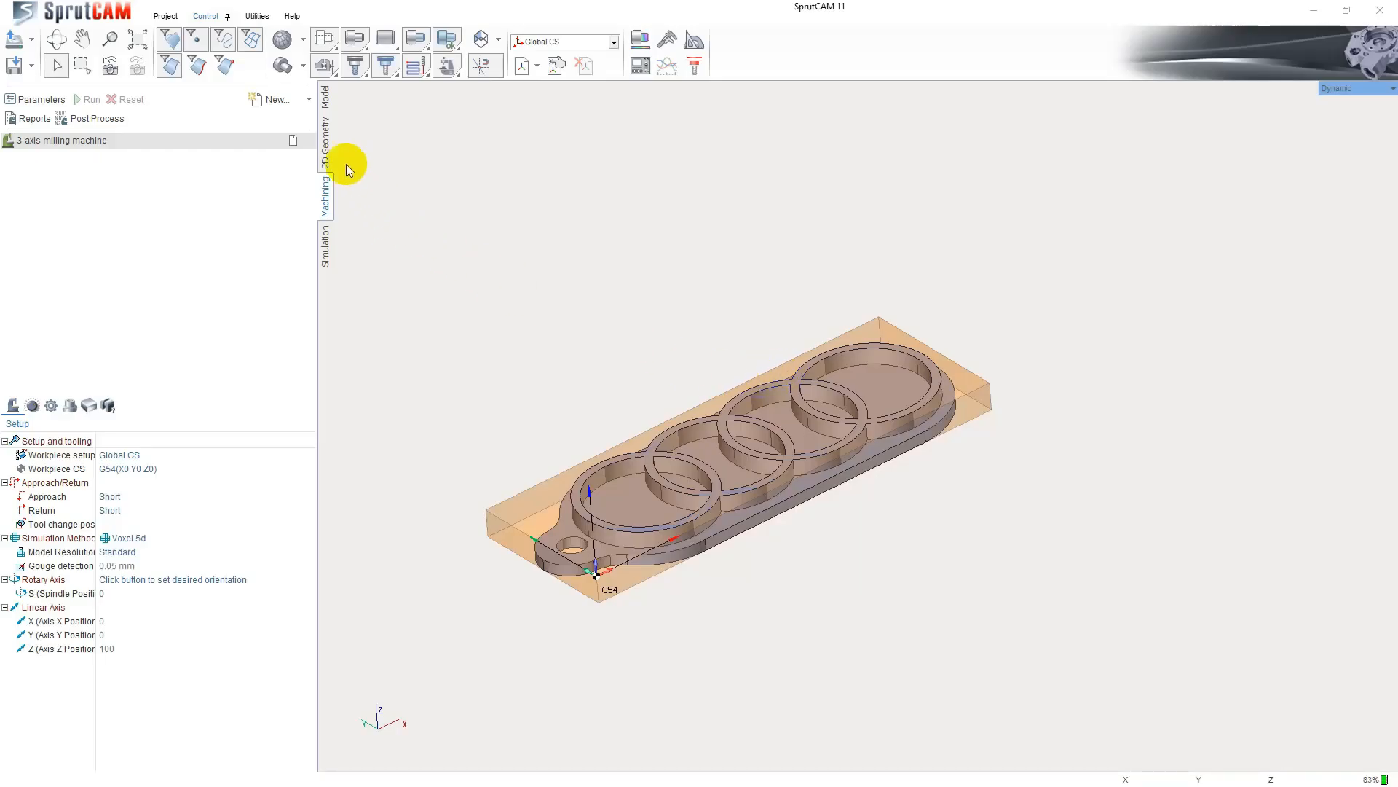
{"action": "left_click", "coordinate": [309, 103]}
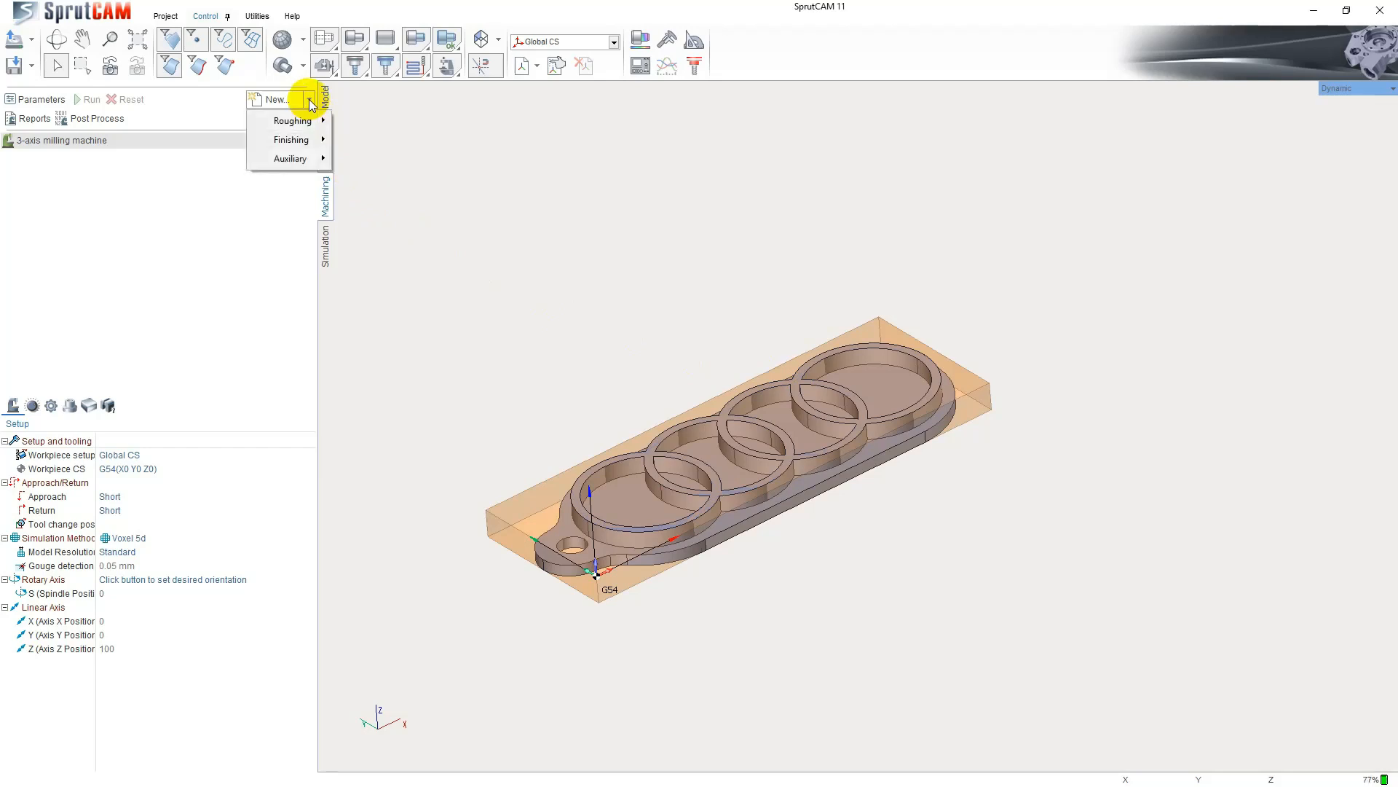
{"action": "mouse_move", "coordinate": [309, 118]}
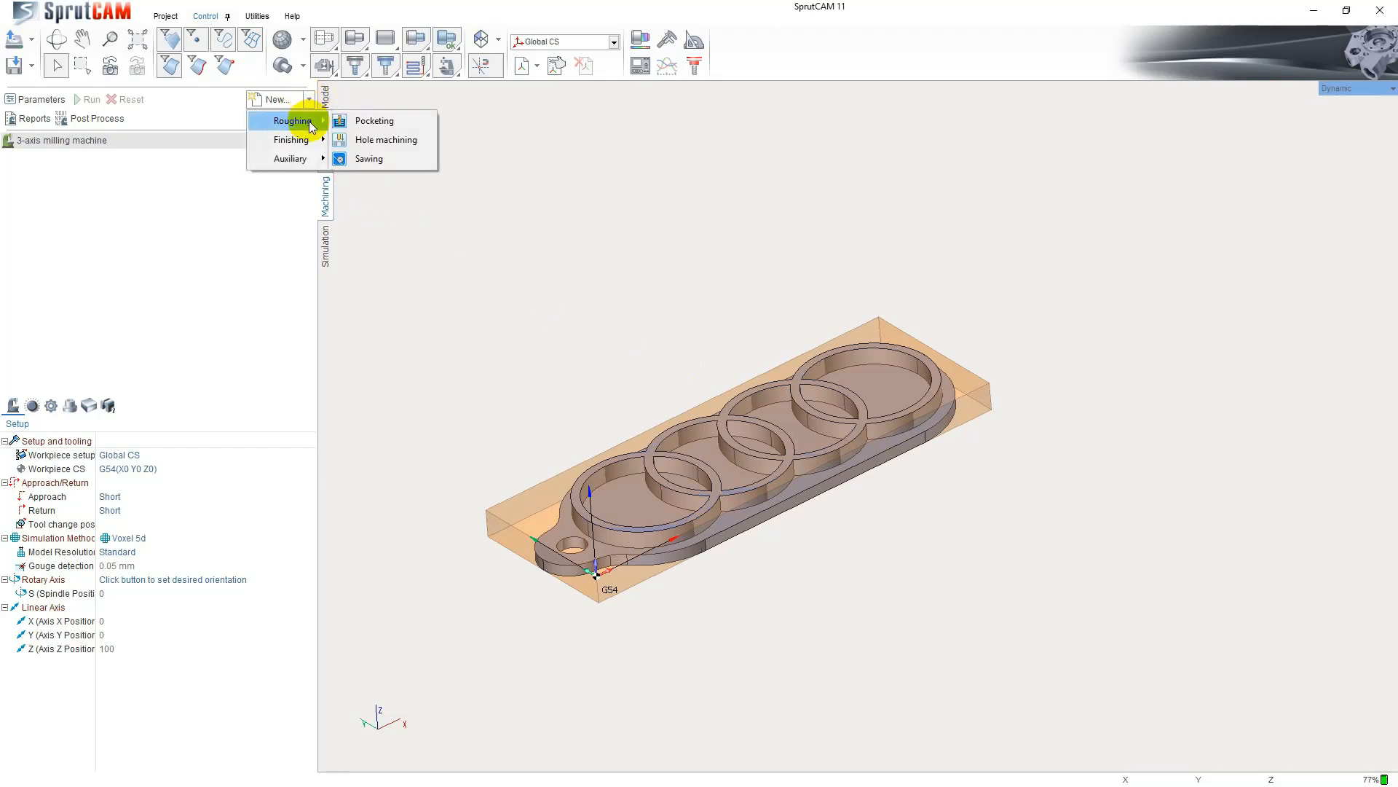
{"action": "left_click", "coordinate": [361, 122]}
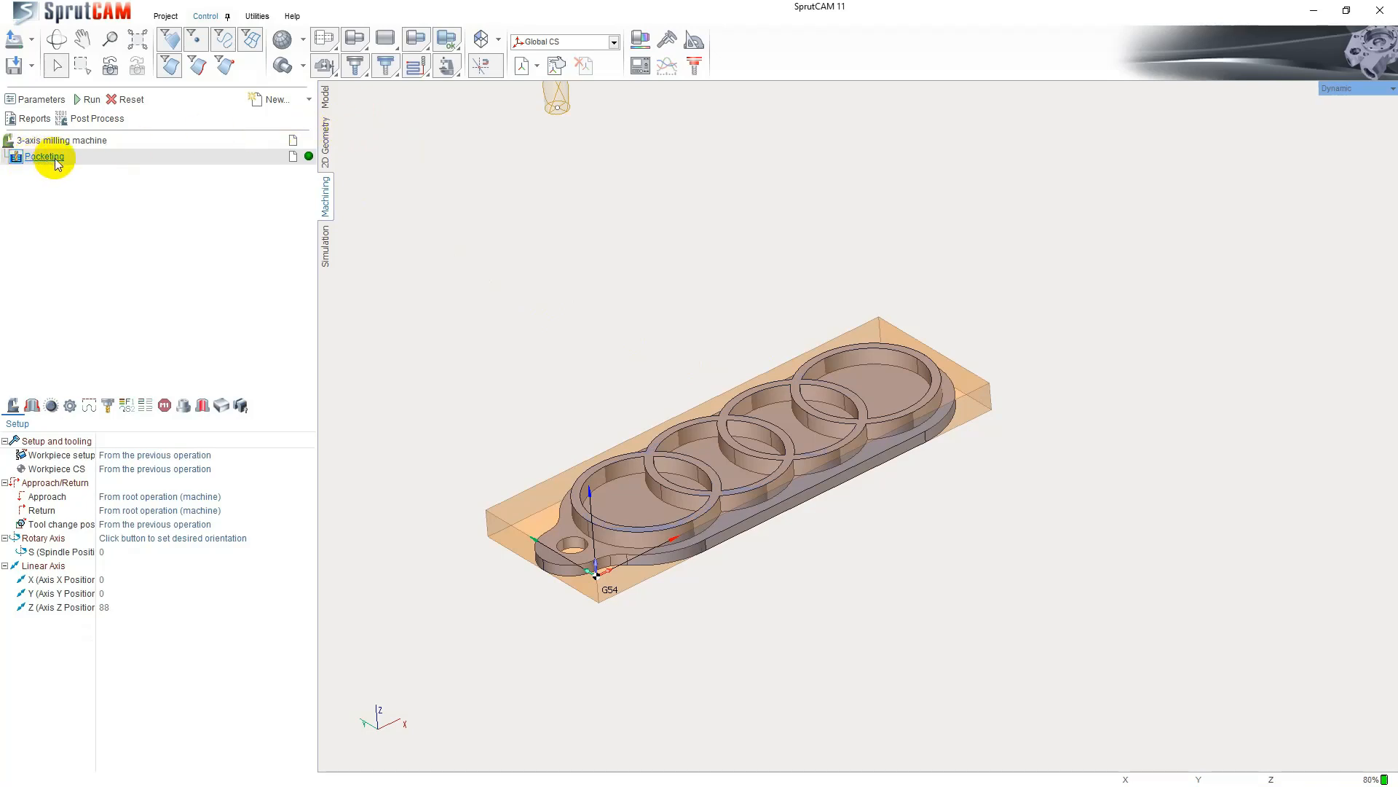
- Select the top inner edge contours of all seven ring openings and add them as pockets to the Pocketing job assignment
{"action": "left_click", "coordinate": [35, 410]}
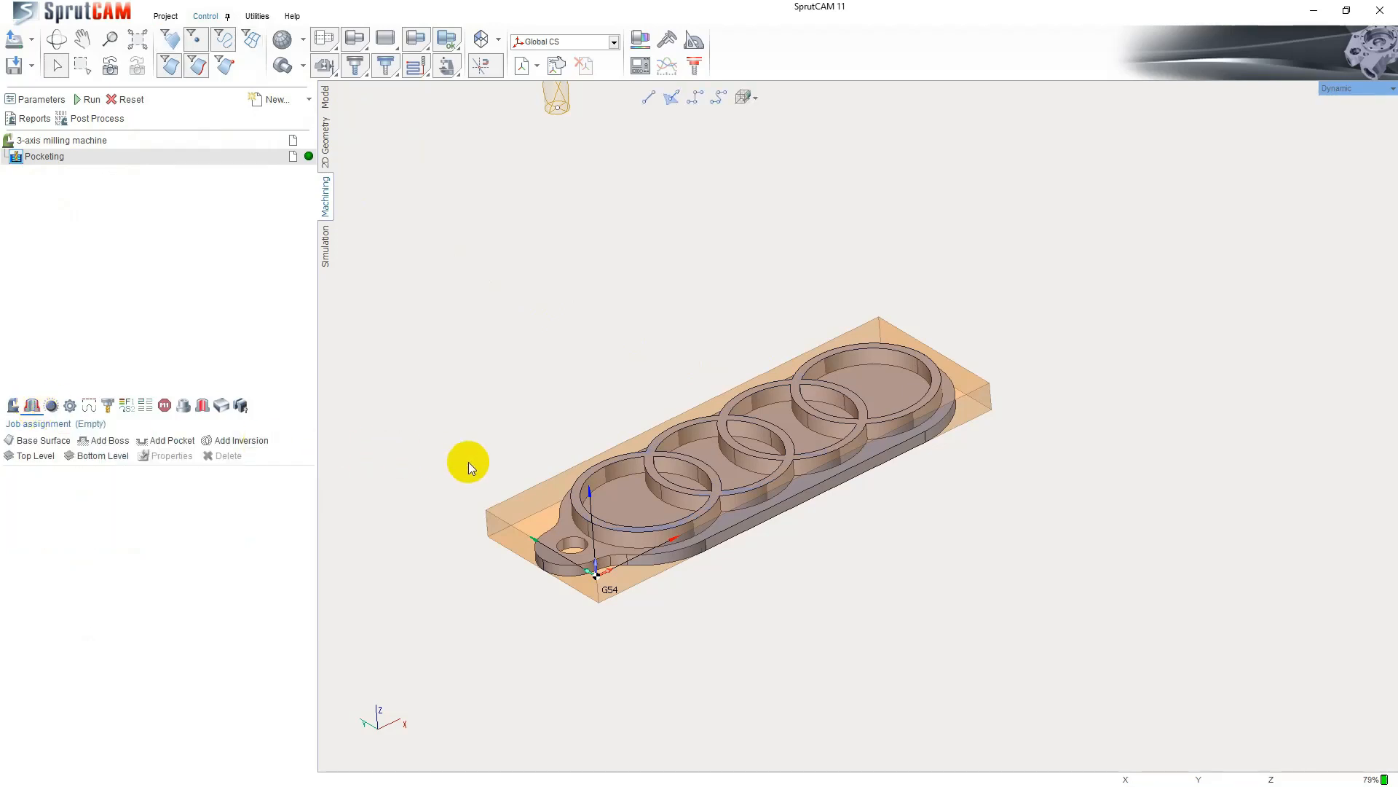
{"action": "scroll", "coordinate": [594, 489], "scroll_direction": "up", "scroll_amount": 3}
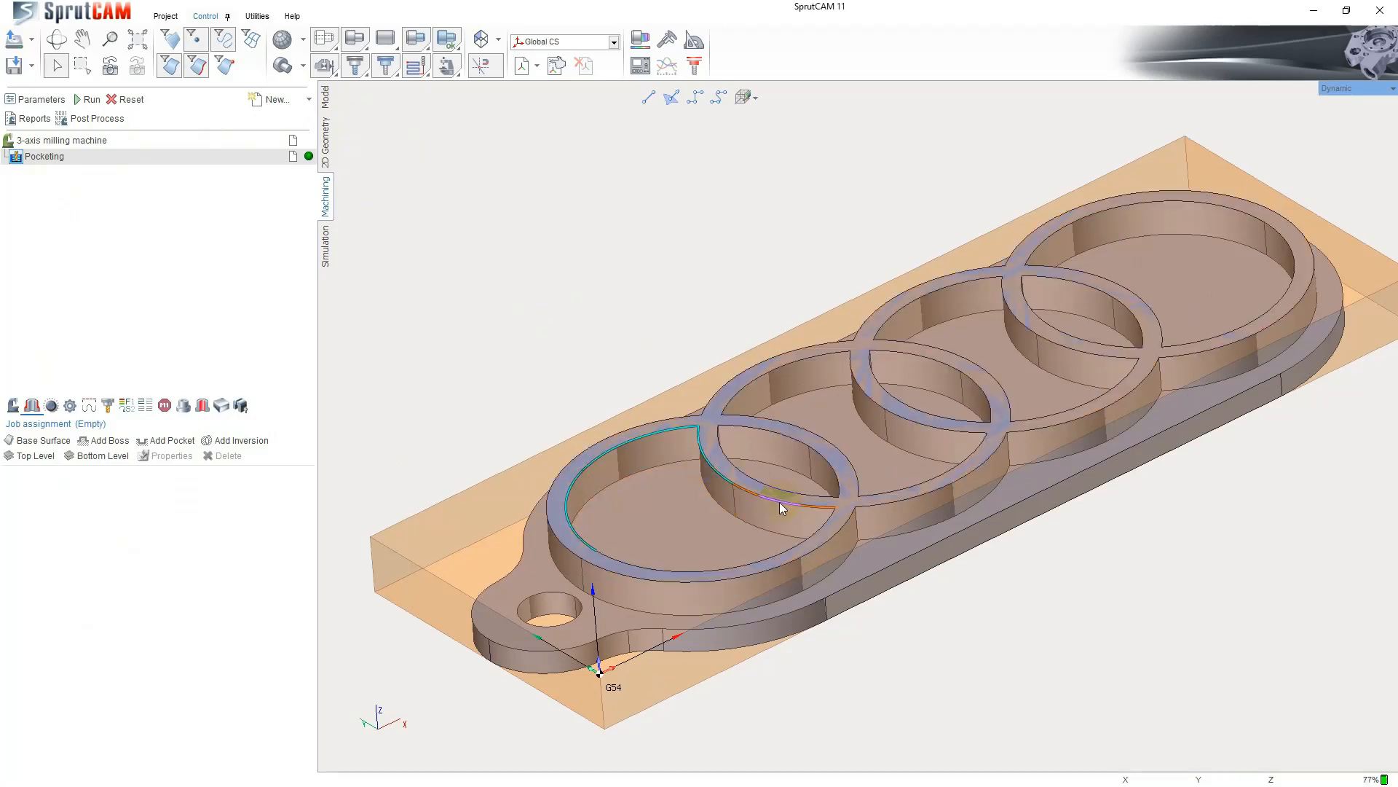
{"action": "left_click", "coordinate": [803, 536]}
{"action": "left_click", "coordinate": [789, 487]}
{"action": "left_click", "coordinate": [885, 488]}
{"action": "left_click", "coordinate": [876, 400]}
{"action": "left_click", "coordinate": [909, 354]}
{"action": "left_click", "coordinate": [940, 412]}
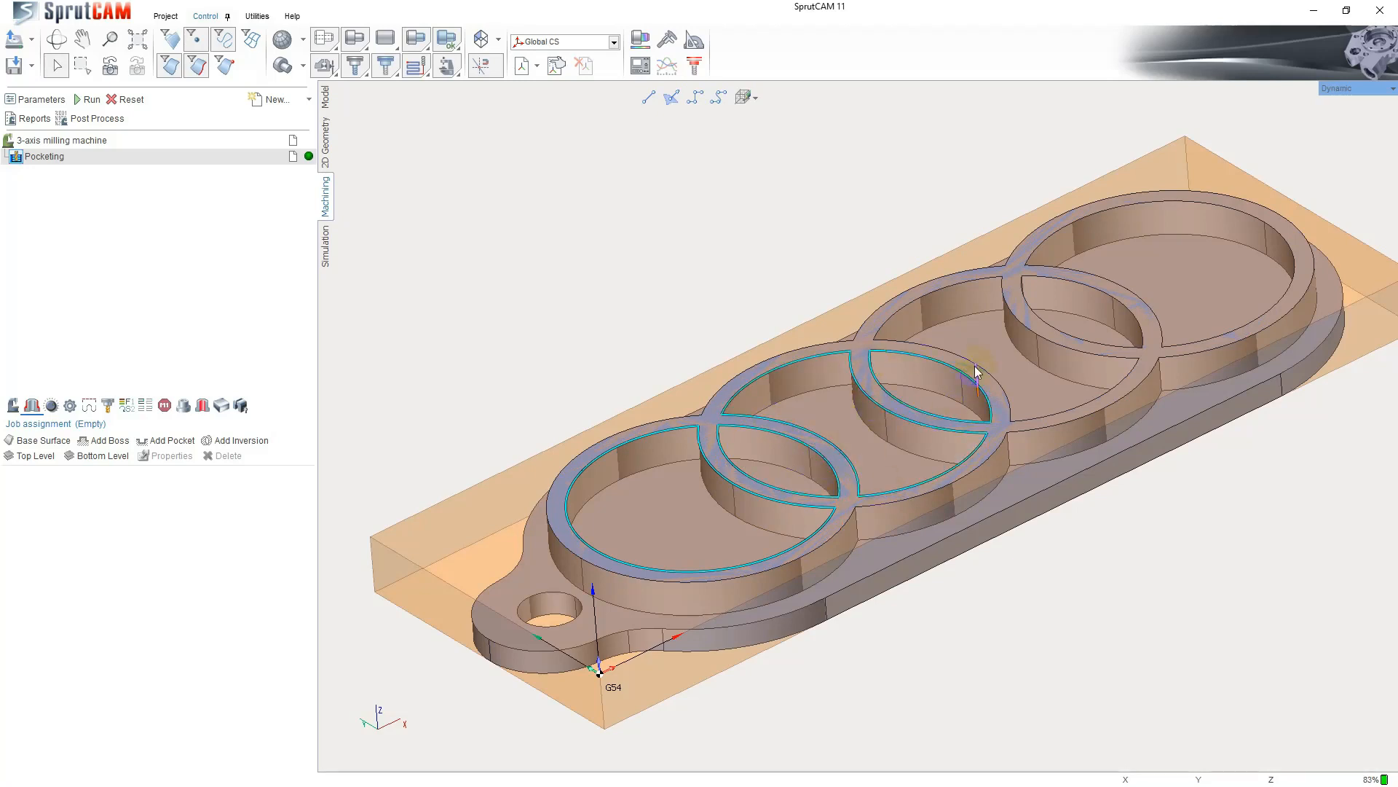
{"action": "left_click", "coordinate": [976, 369]}
{"action": "left_click", "coordinate": [1076, 352]}
{"action": "left_click", "coordinate": [1031, 310]}
{"action": "left_click", "coordinate": [1084, 288]}
{"action": "left_click", "coordinate": [1091, 336]}
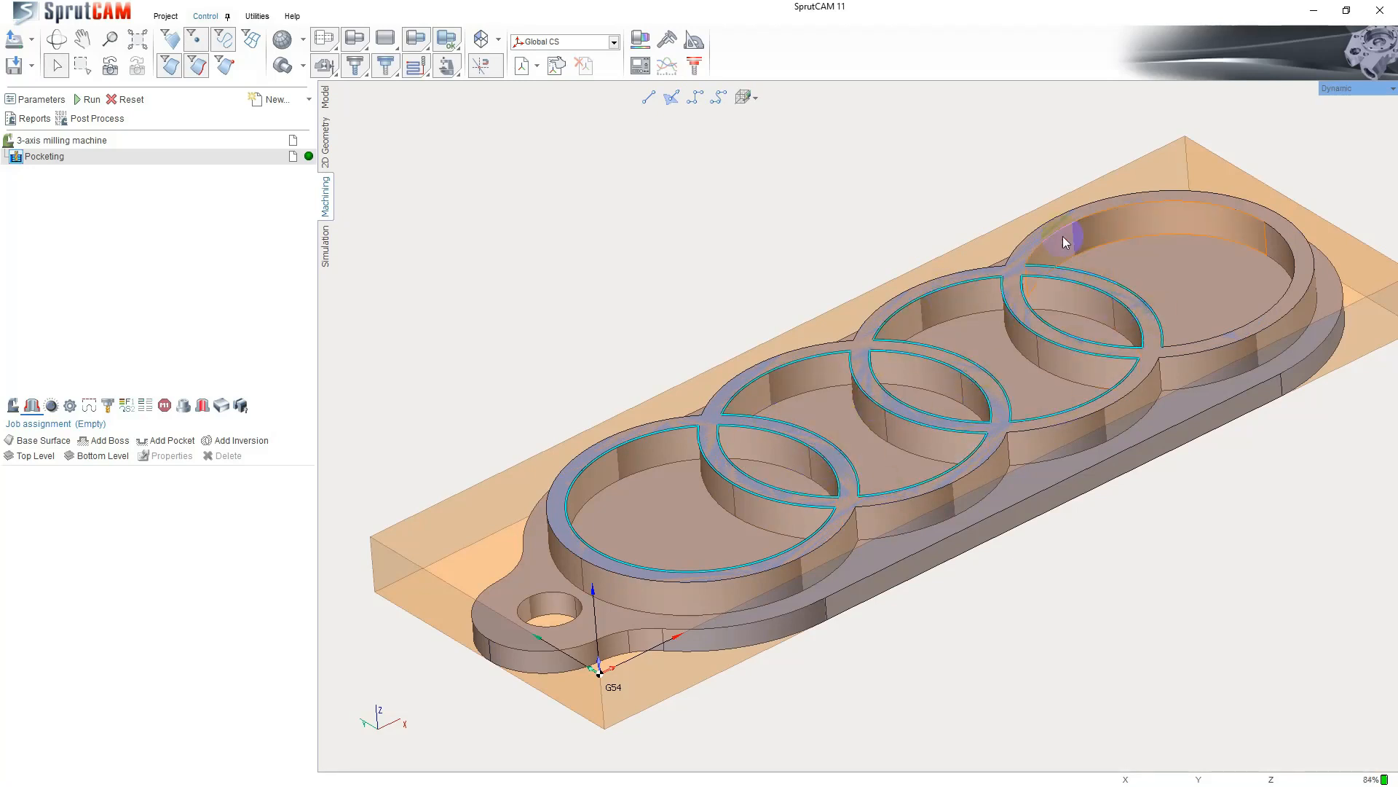
{"action": "left_click", "coordinate": [1064, 234]}
{"action": "left_click", "coordinate": [1277, 237]}
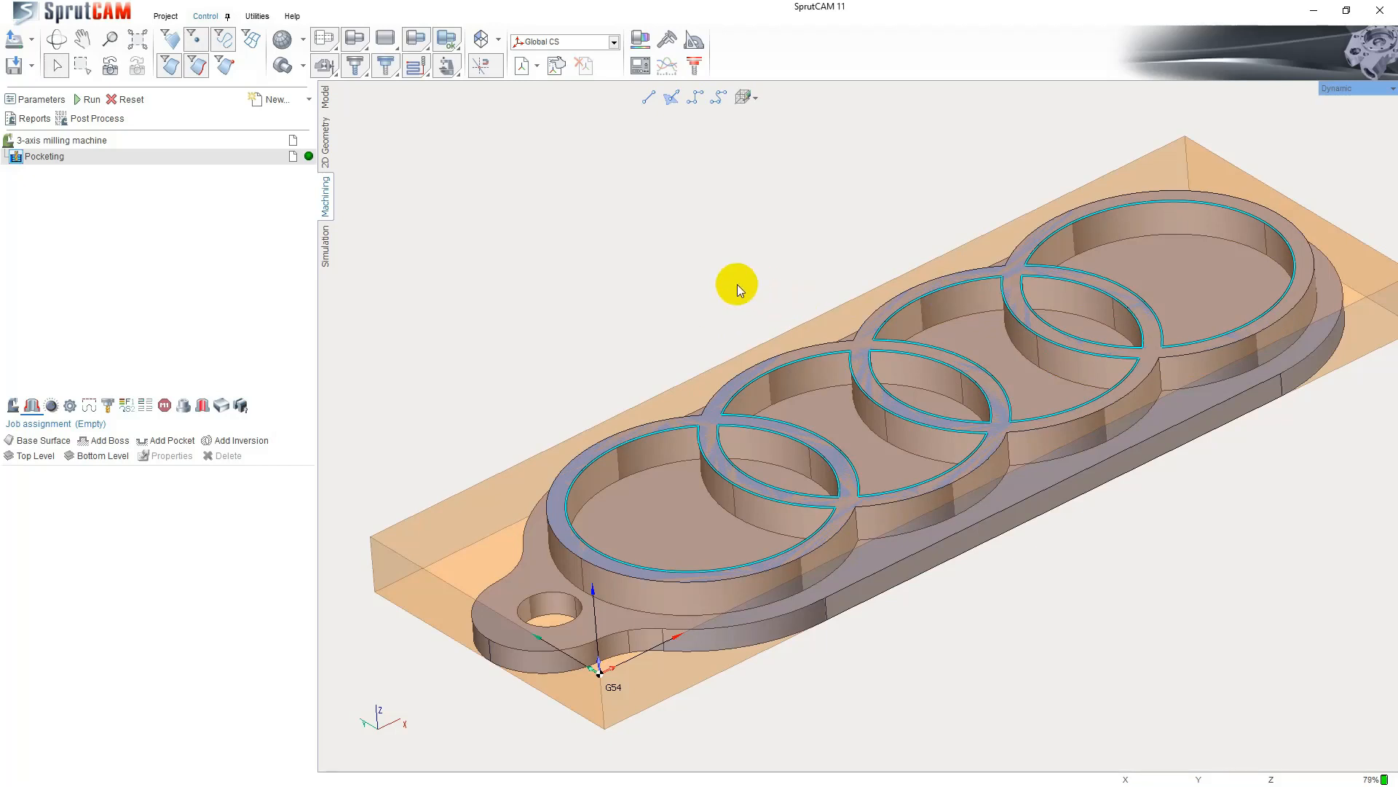
{"action": "left_click", "coordinate": [186, 441]}
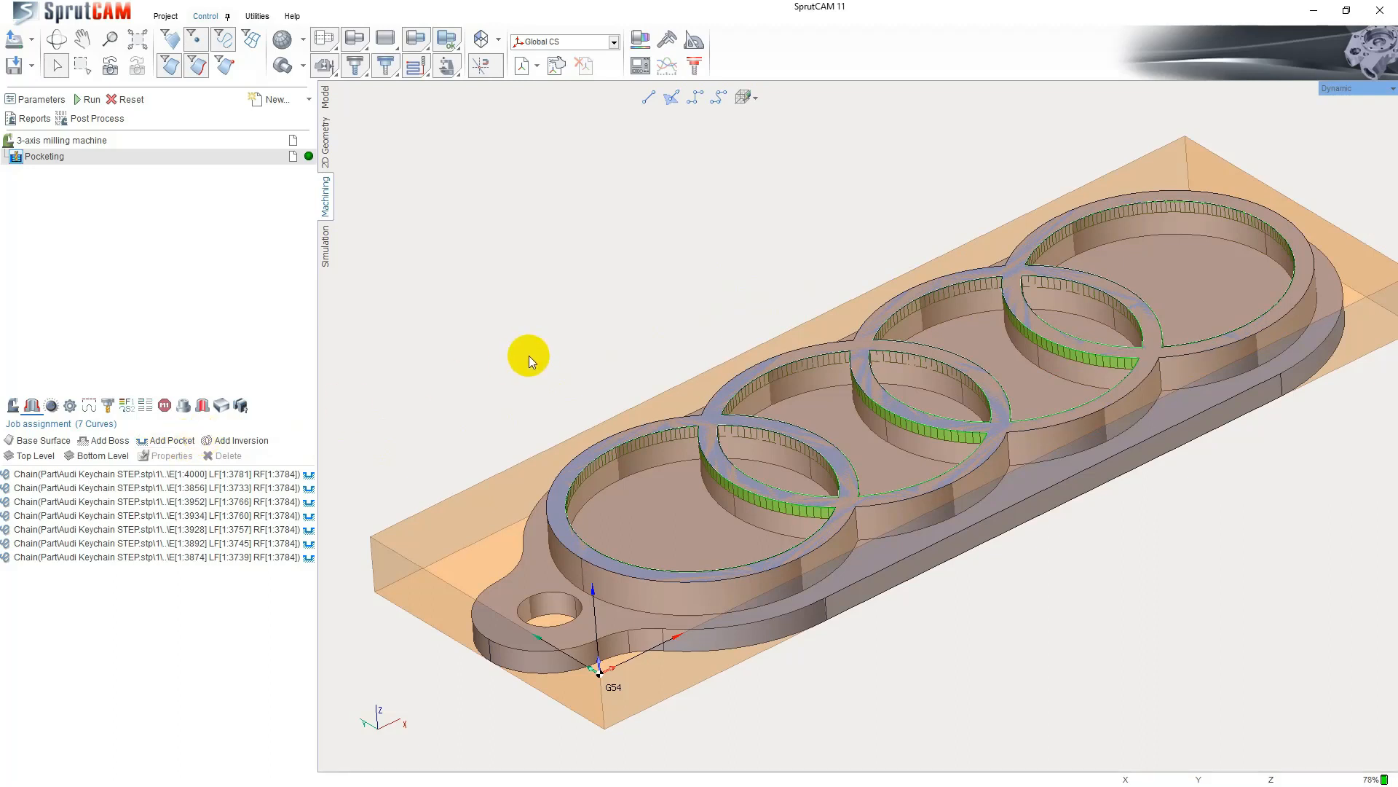
- Set the pocketing top level from the rings' upper face and the bottom level from the first ring's pocket floor
{"action": "left_click", "coordinate": [601, 451]}
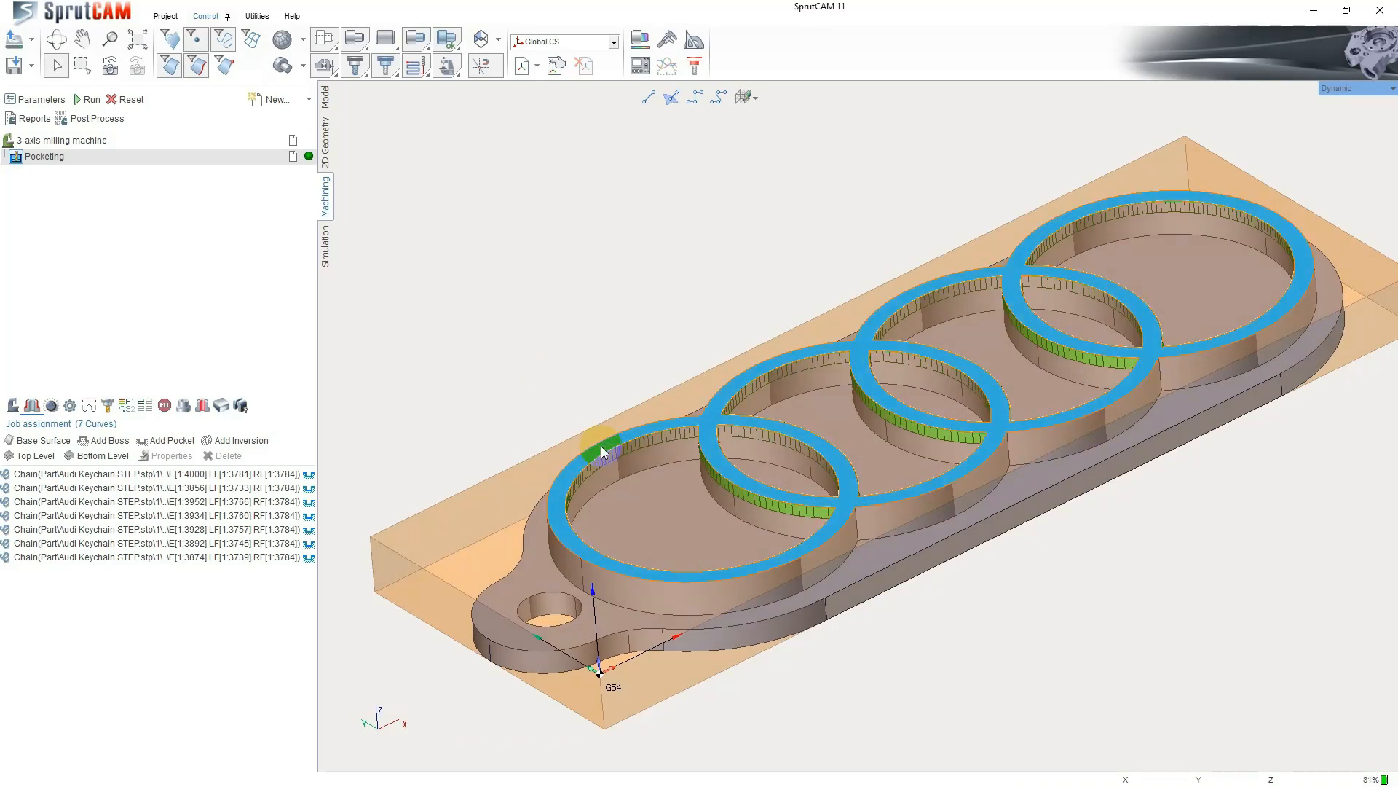
{"action": "left_click", "coordinate": [38, 456]}
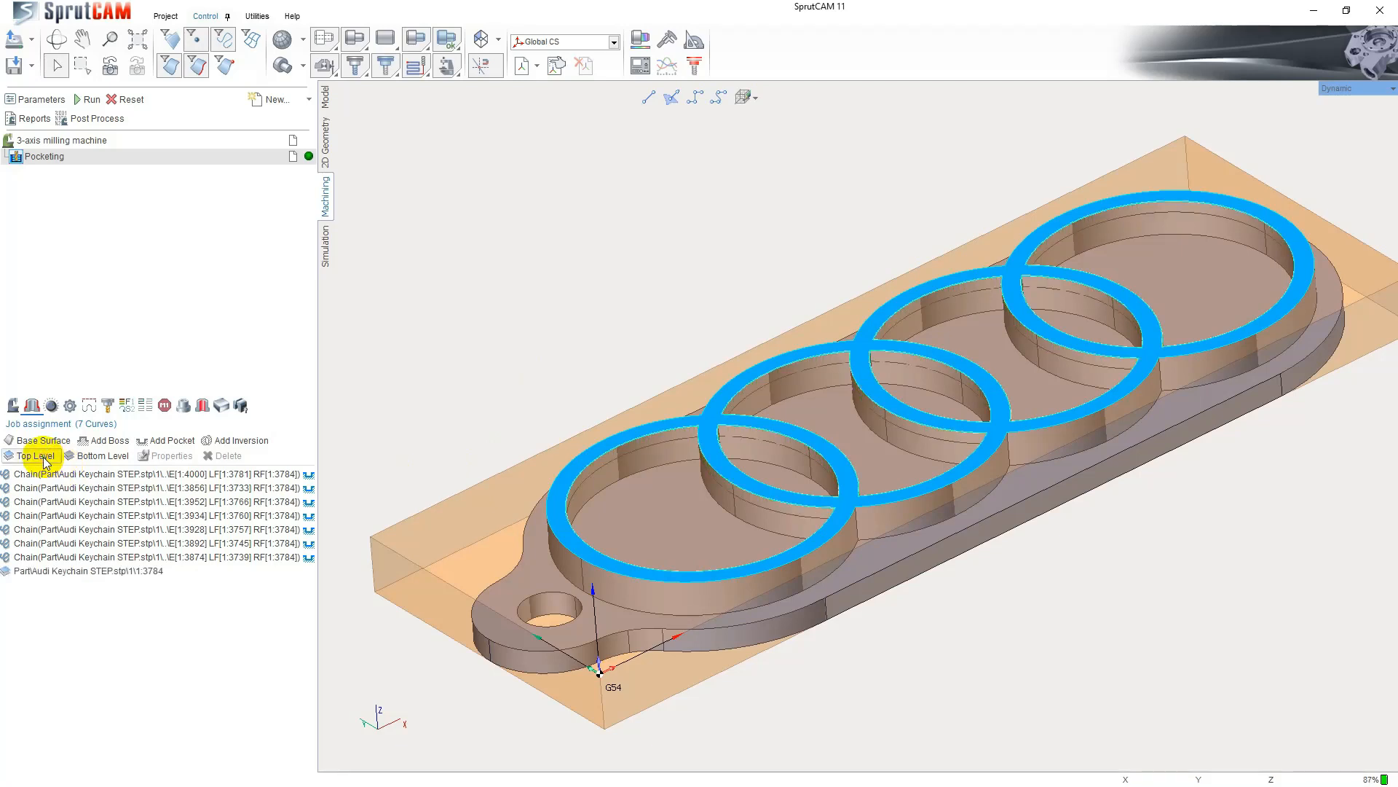
{"action": "left_click", "coordinate": [632, 532]}
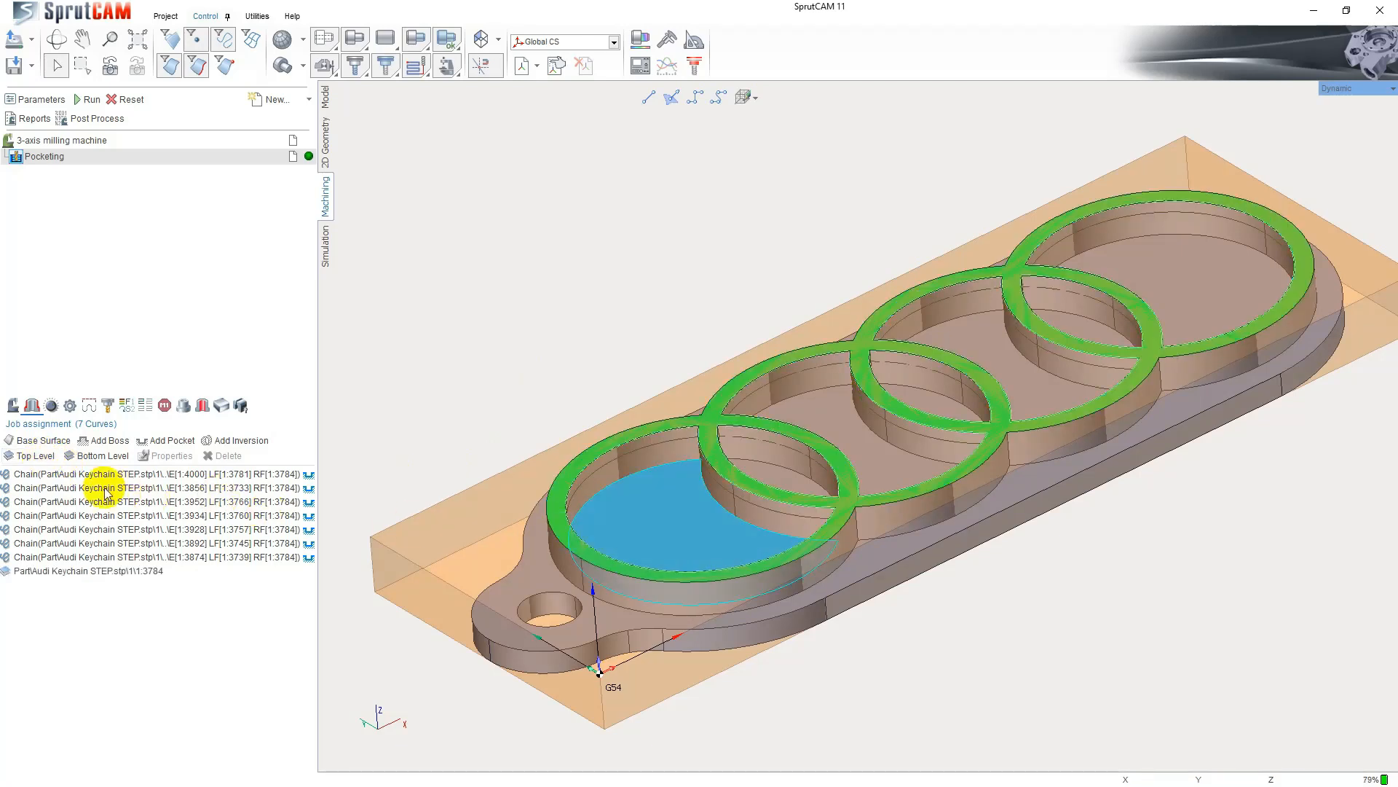
{"action": "left_click", "coordinate": [99, 458]}
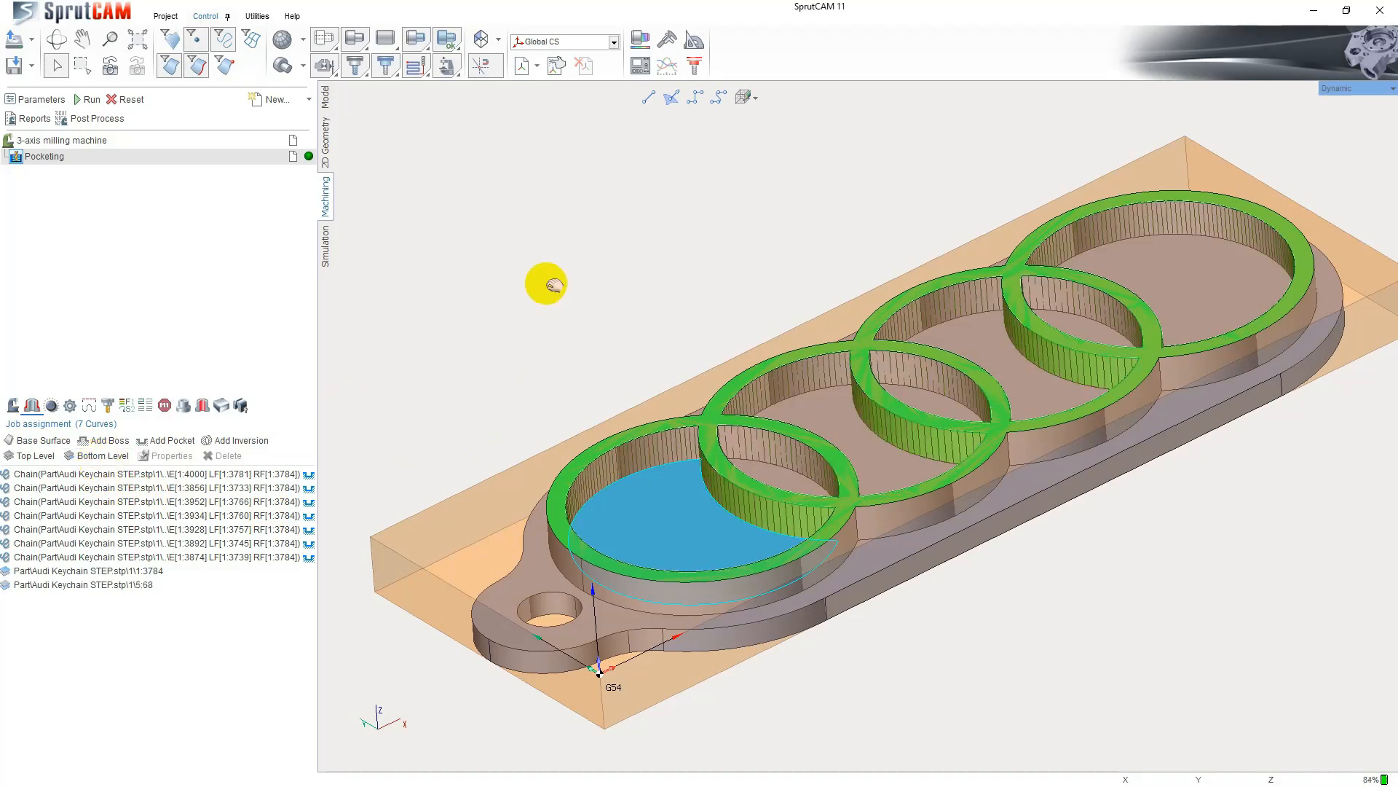
{"action": "mouse_move", "coordinate": [549, 285]}
{"action": "middle_mouse_down"}
{"action": "mouse_move", "coordinate": [522, 278]}
{"action": "mouse_move", "coordinate": [556, 311]}
{"action": "mouse_move", "coordinate": [524, 289]}
{"action": "middle_mouse_up"}
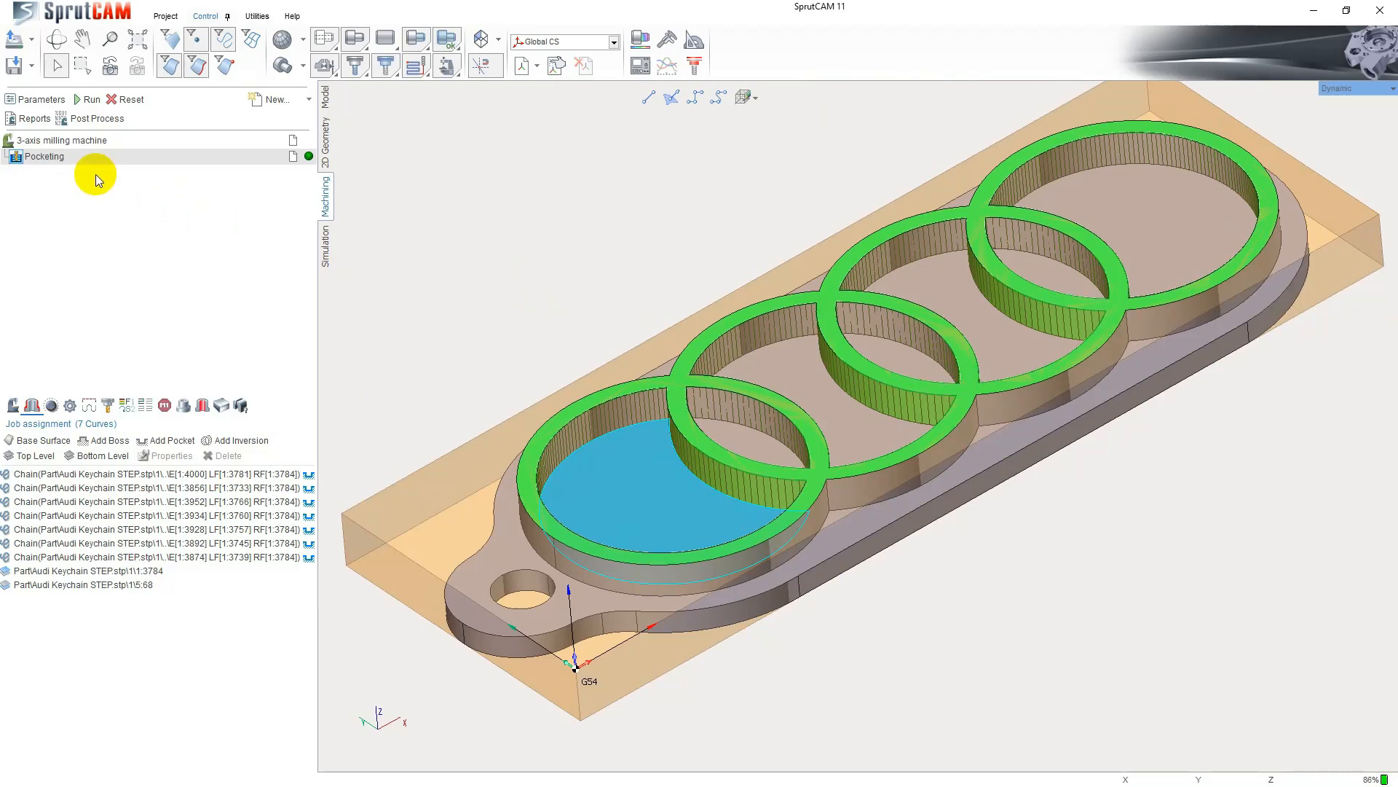
- Assign the 4mm Flat Endmill from the tool library to the Pocketing operation
{"action": "left_click", "coordinate": [48, 159]}
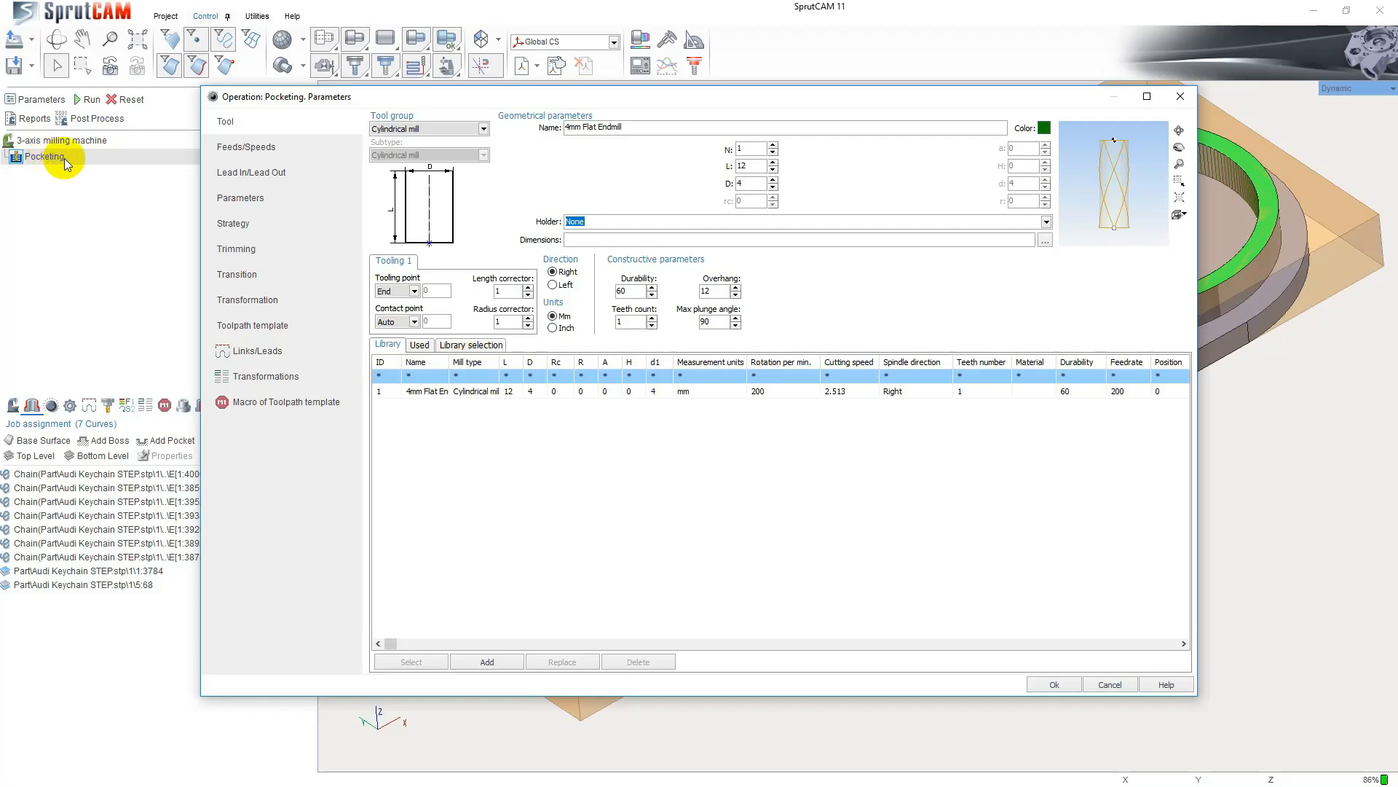
{"action": "left_click", "coordinate": [432, 392]}
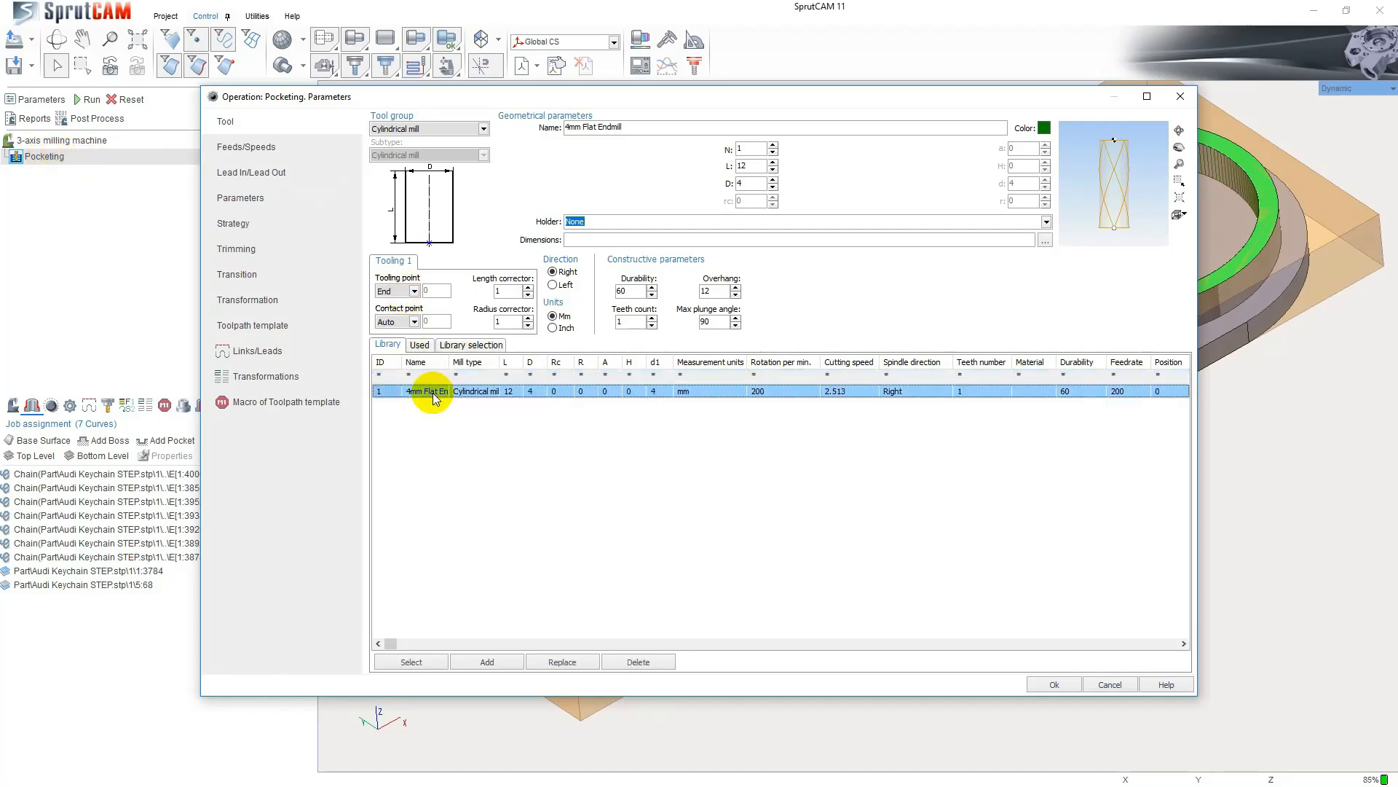
{"action": "left_click", "coordinate": [412, 661]}
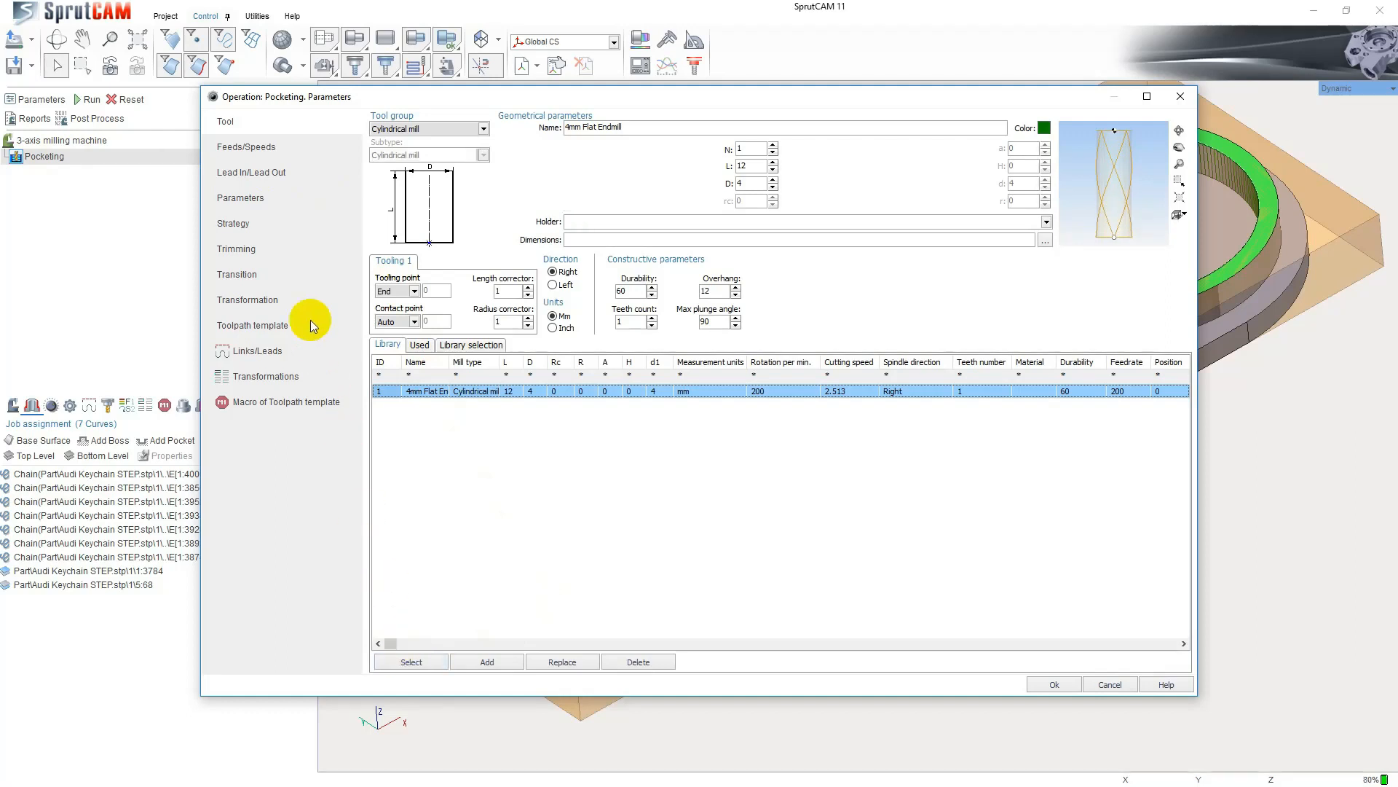
- Switch the Pocketing work feed to Smart cut feed with a horizontal feed of 2000 and a downward feed of 30 mm per min
{"action": "left_click", "coordinate": [250, 148]}
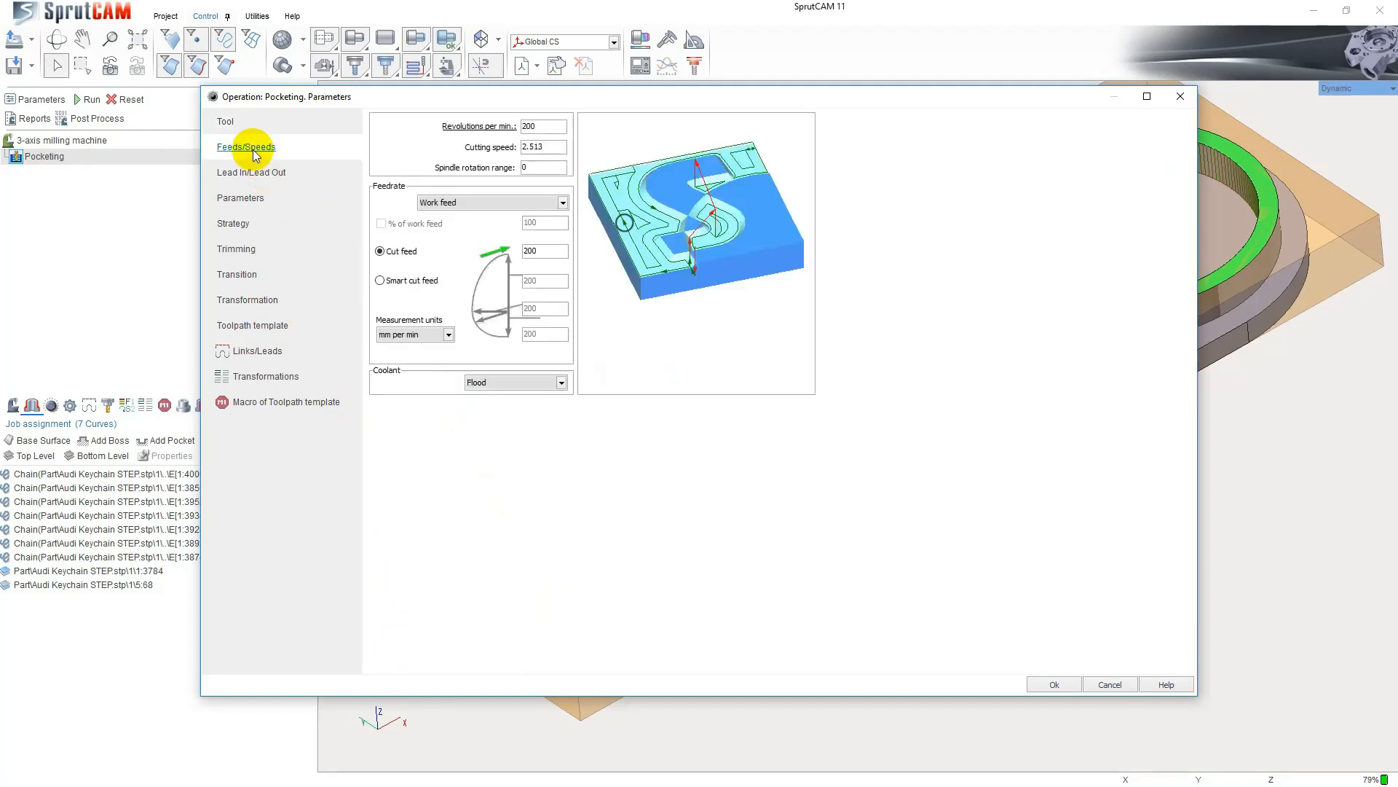
{"action": "left_click", "coordinate": [393, 281]}
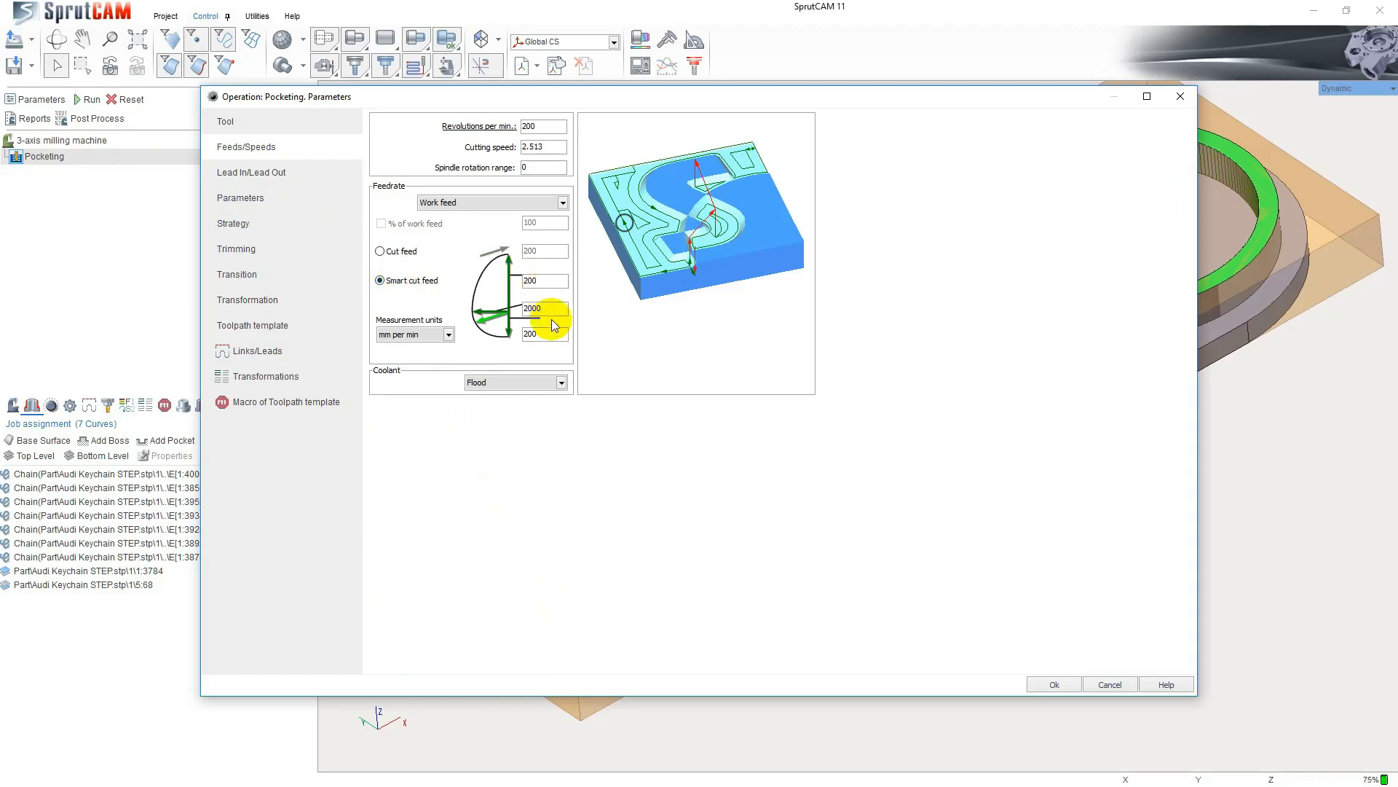
{"action": "key", "text": "Tab"}
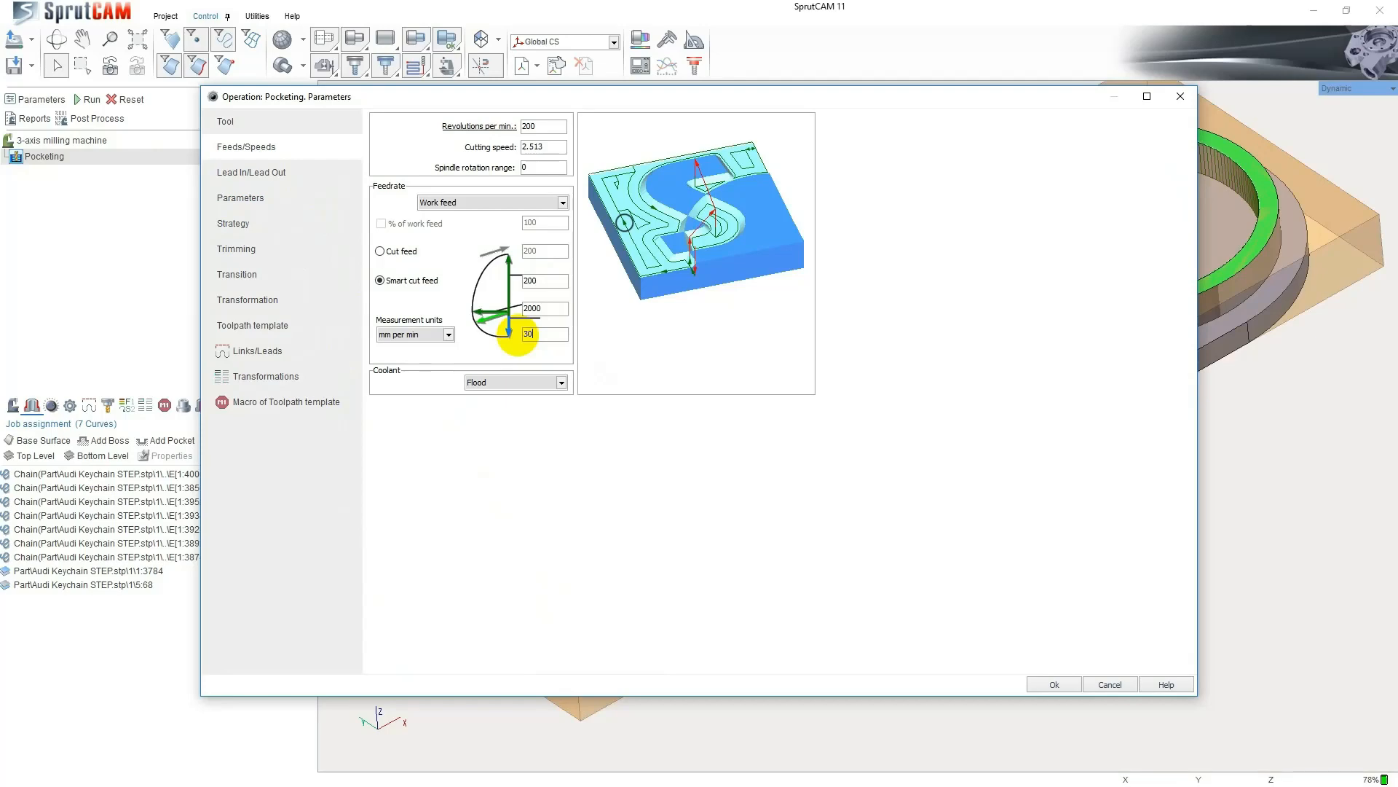
- Set the Pocketing operation's Z retract height to 2 and depth of cut to 0.25, and accept the parameters
{"action": "left_click", "coordinate": [280, 198]}
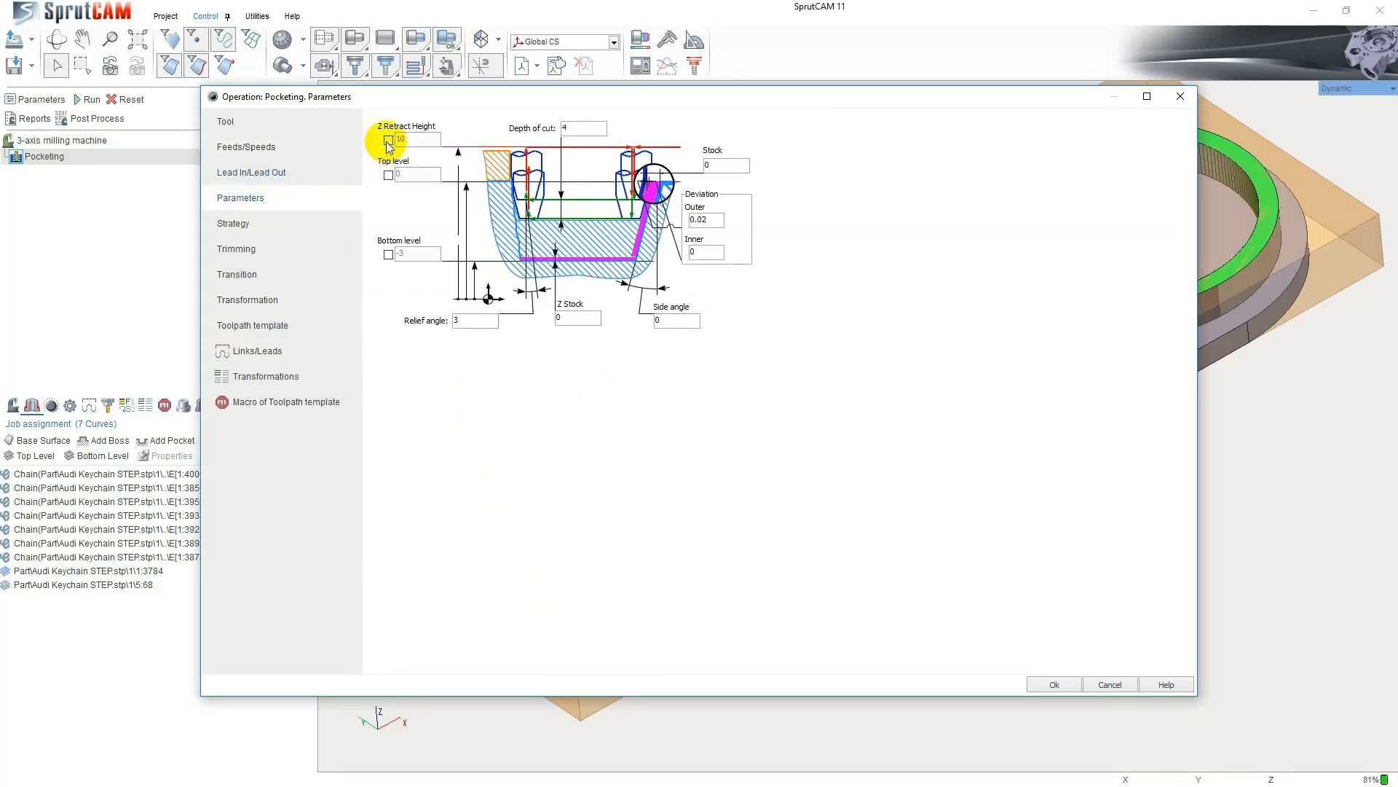
{"action": "left_click_drag", "start_coordinate": [412, 140], "coordinate": [393, 138]}
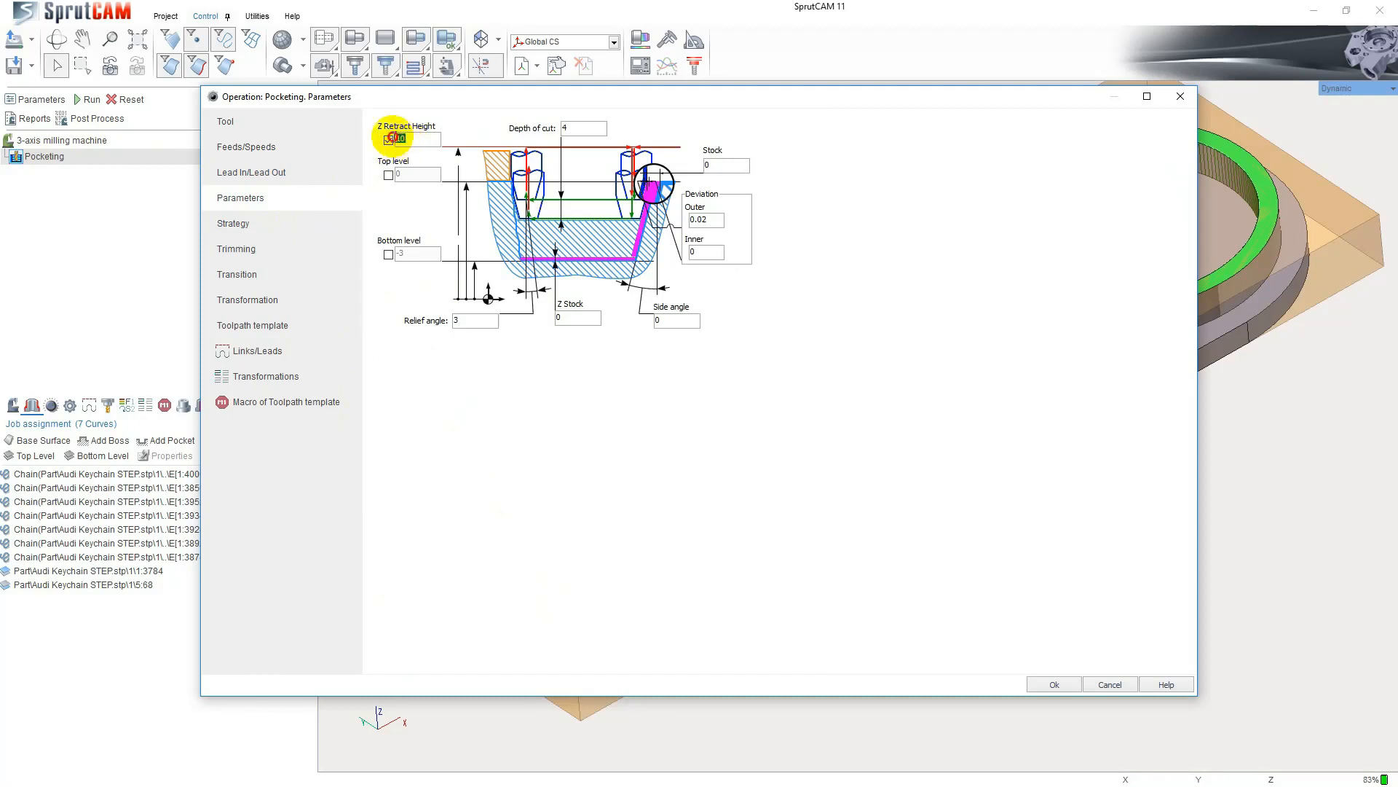
{"action": "type", "text": "2"}
{"action": "left_click_drag", "start_coordinate": [604, 127], "coordinate": [569, 128]}
{"action": "type", "text": "0"}
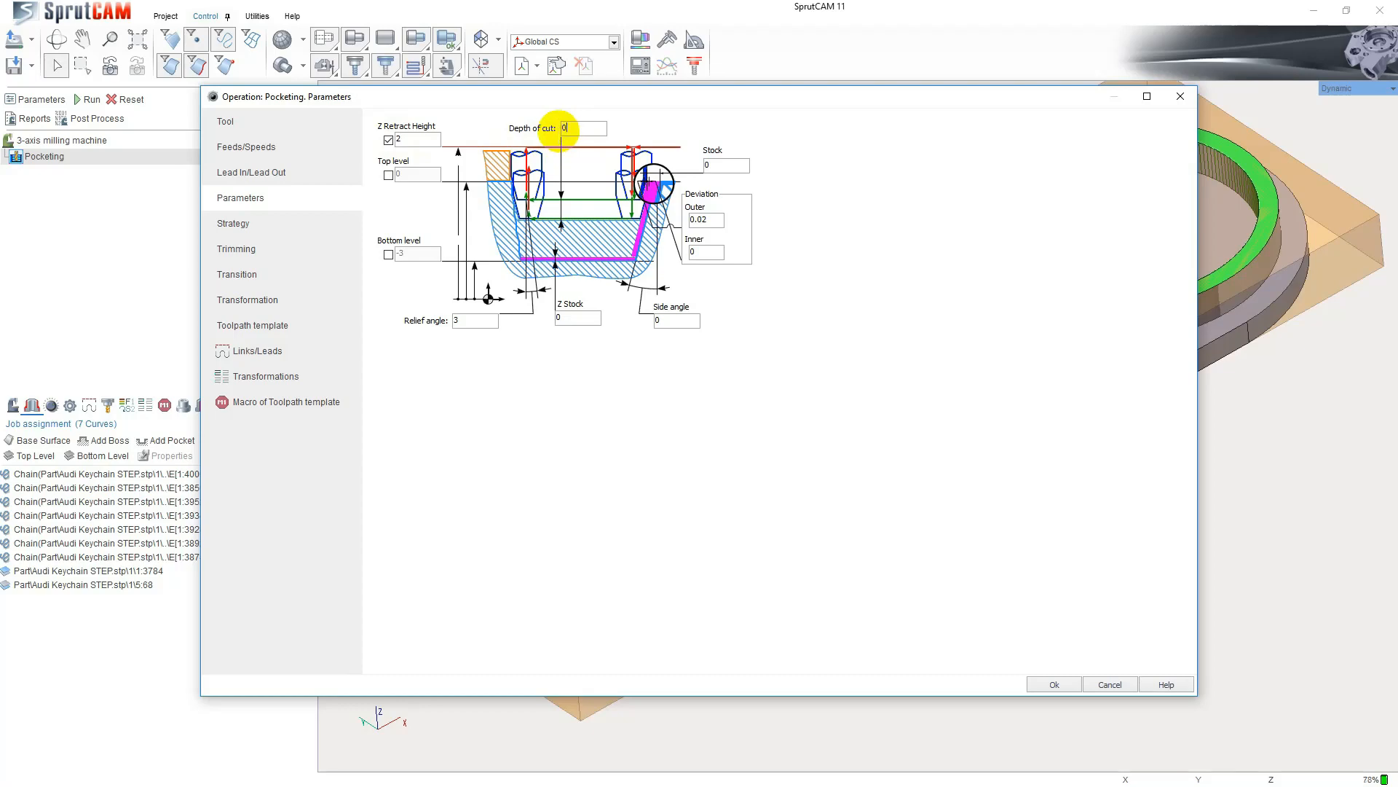
{"action": "type", "text": ".25"}
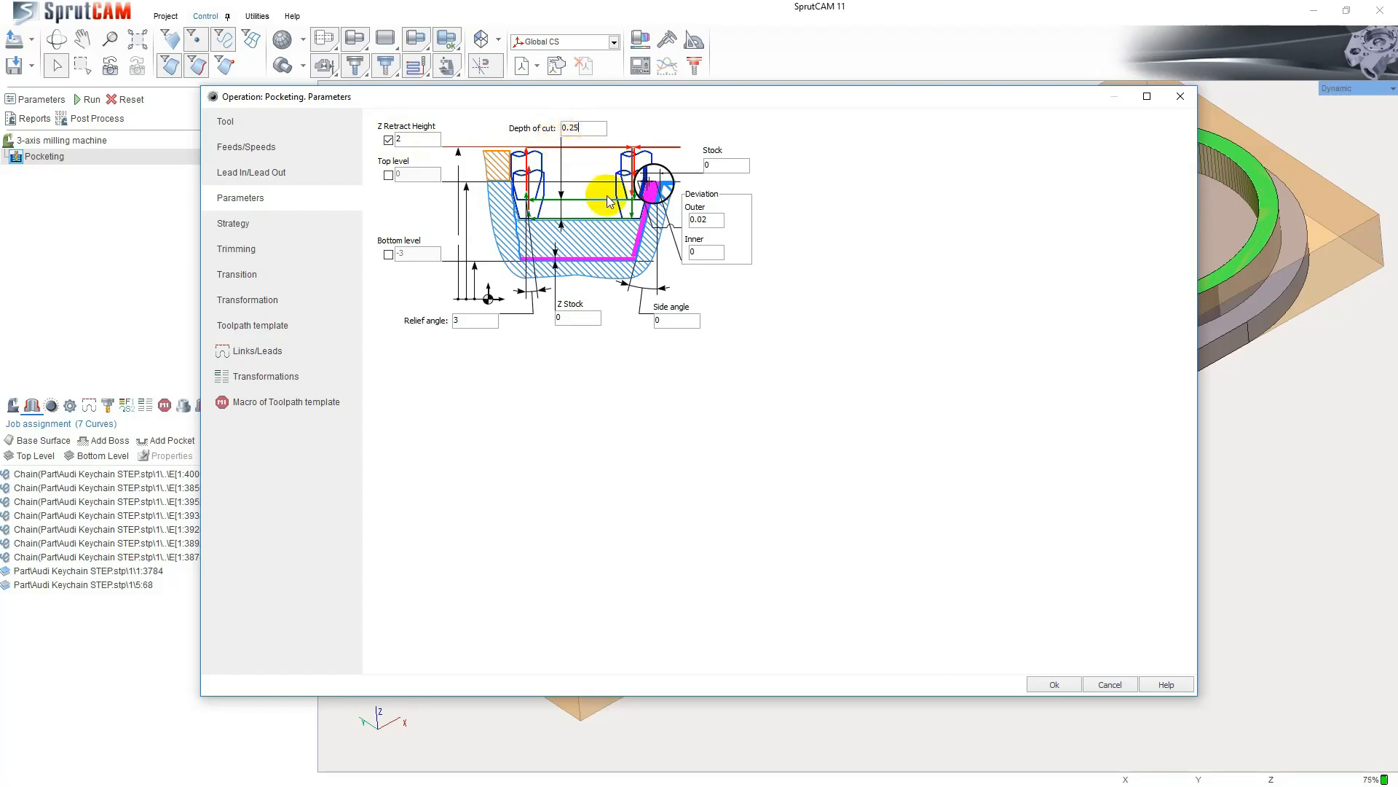
{"action": "left_click", "coordinate": [1046, 684]}
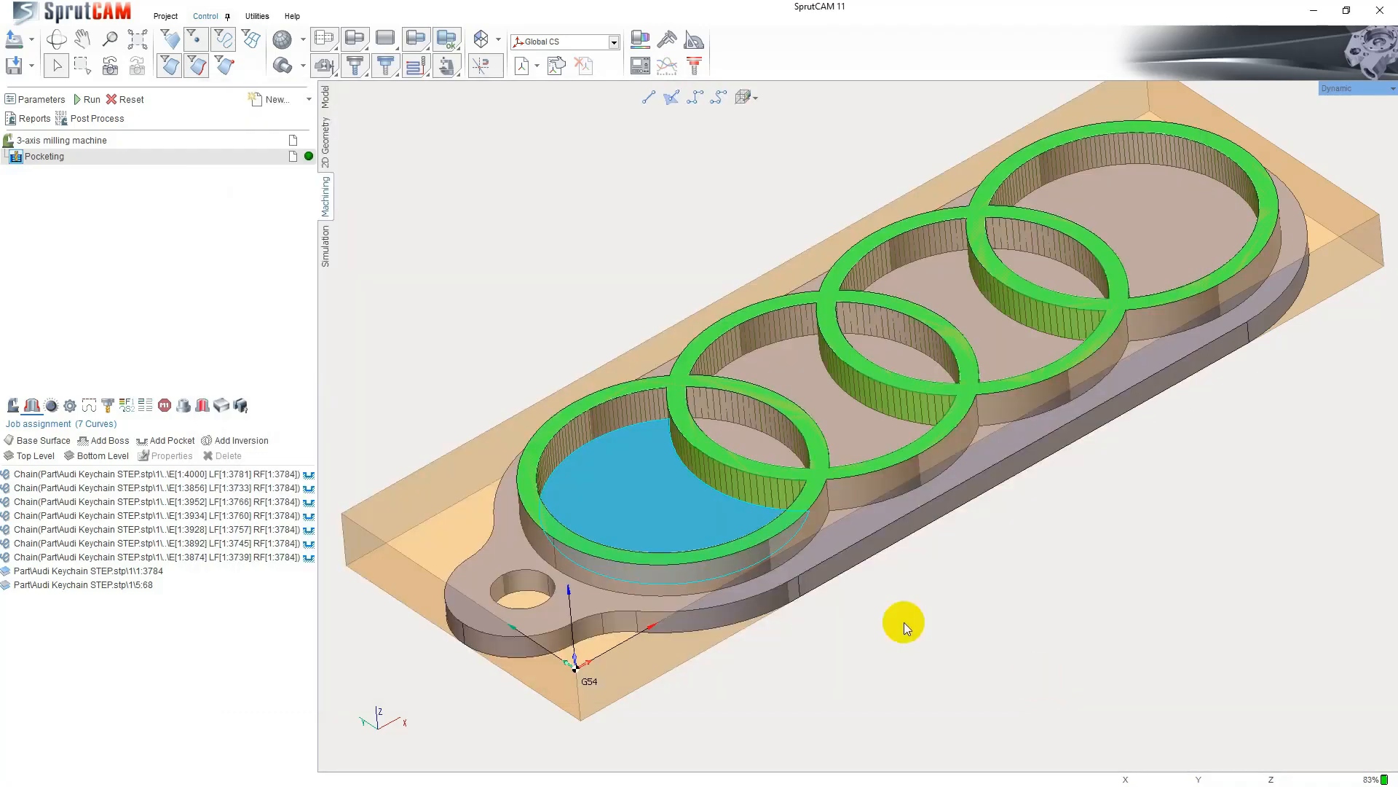
- Calculate the Pocketing toolpath and simulate its machining at a faster playback speed
{"action": "left_click", "coordinate": [91, 104]}
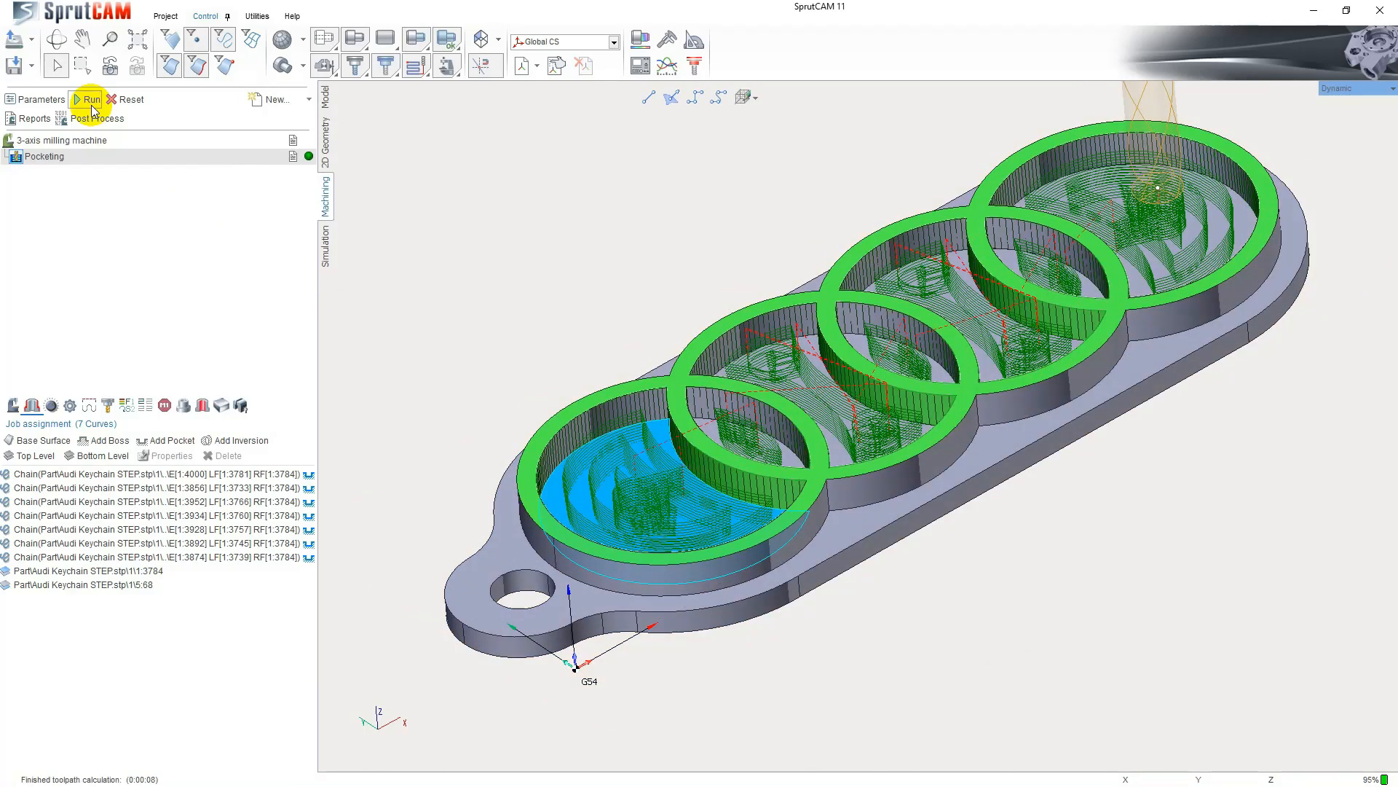
{"action": "middle_click_drag", "start_coordinate": [552, 327], "coordinate": [567, 357]}
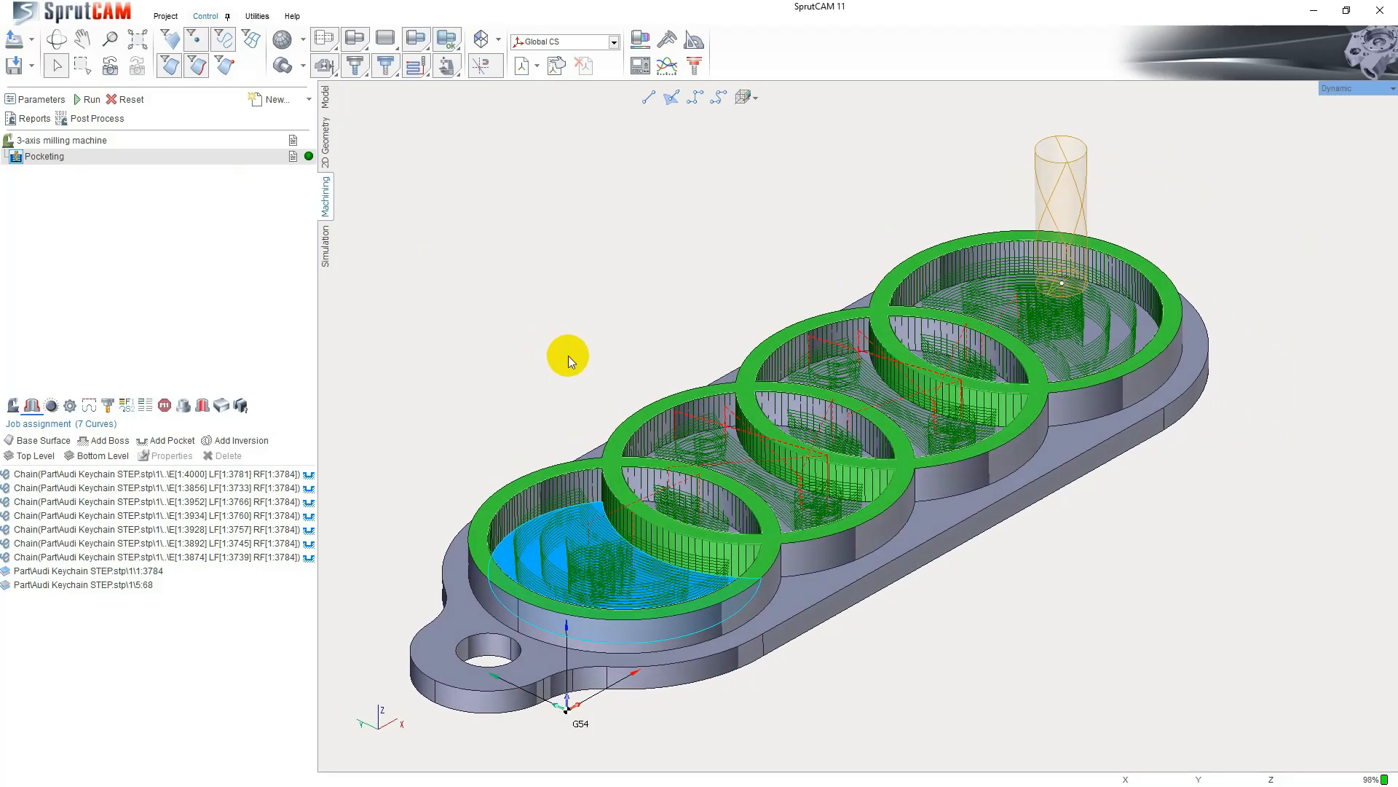
{"action": "left_click", "coordinate": [326, 253]}
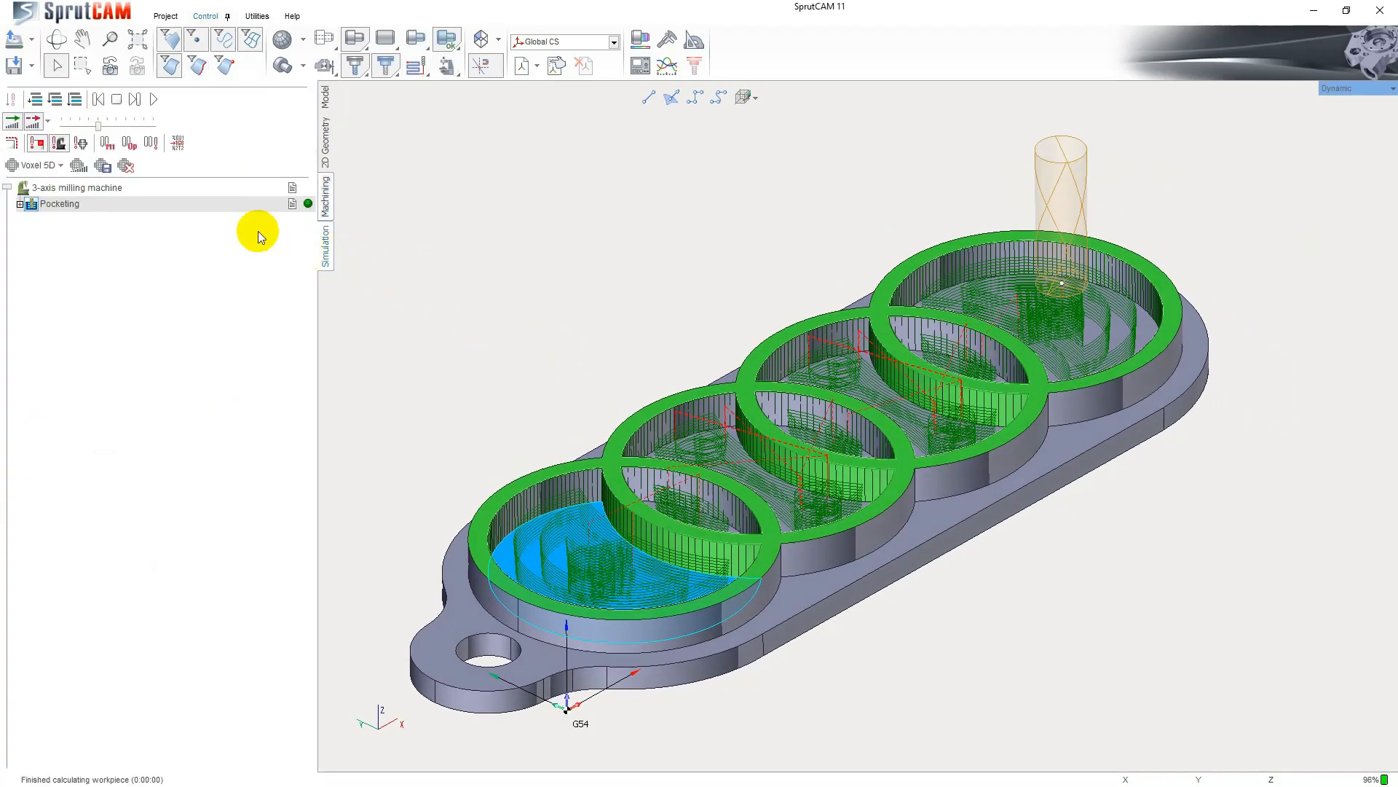
{"action": "left_click", "coordinate": [155, 102]}
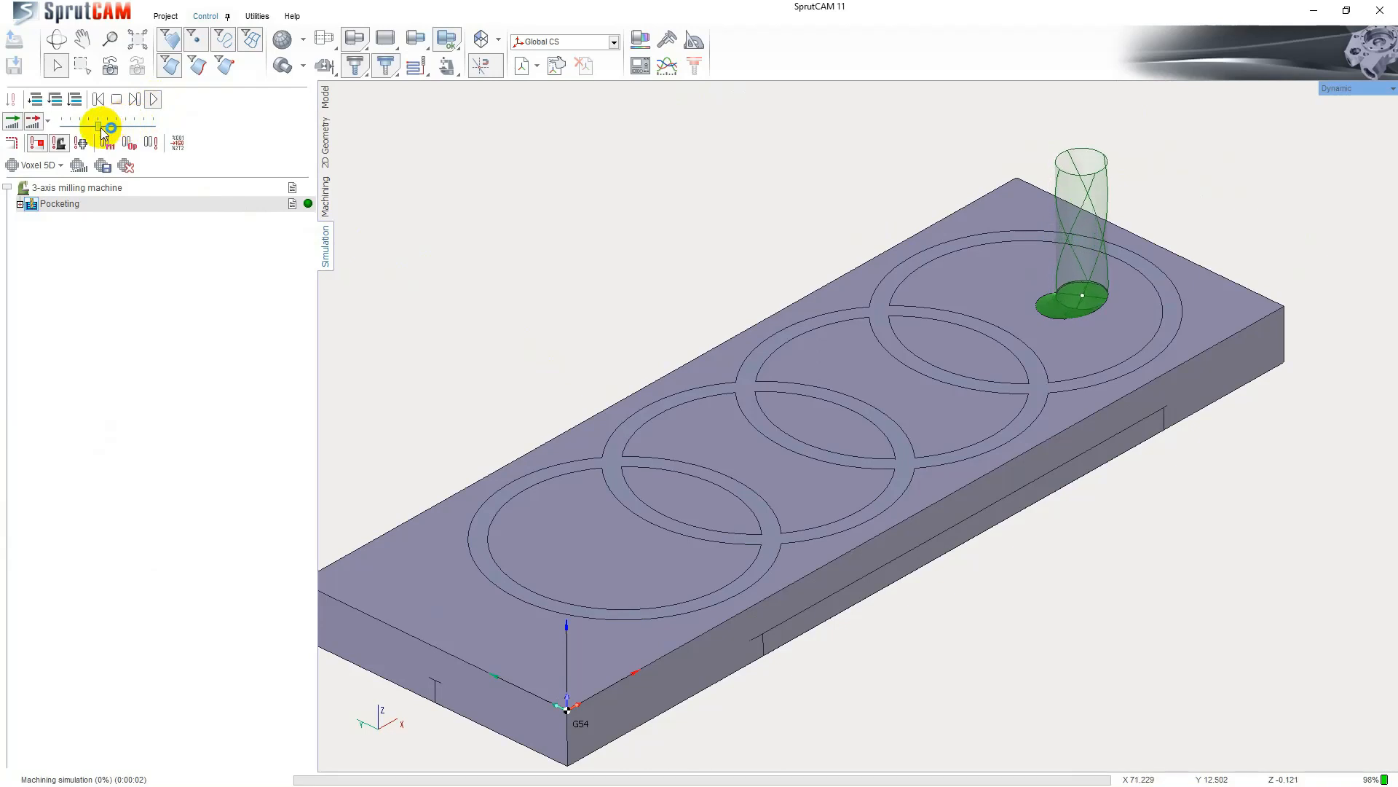
{"action": "left_click_drag", "start_coordinate": [99, 127], "coordinate": [135, 133]}
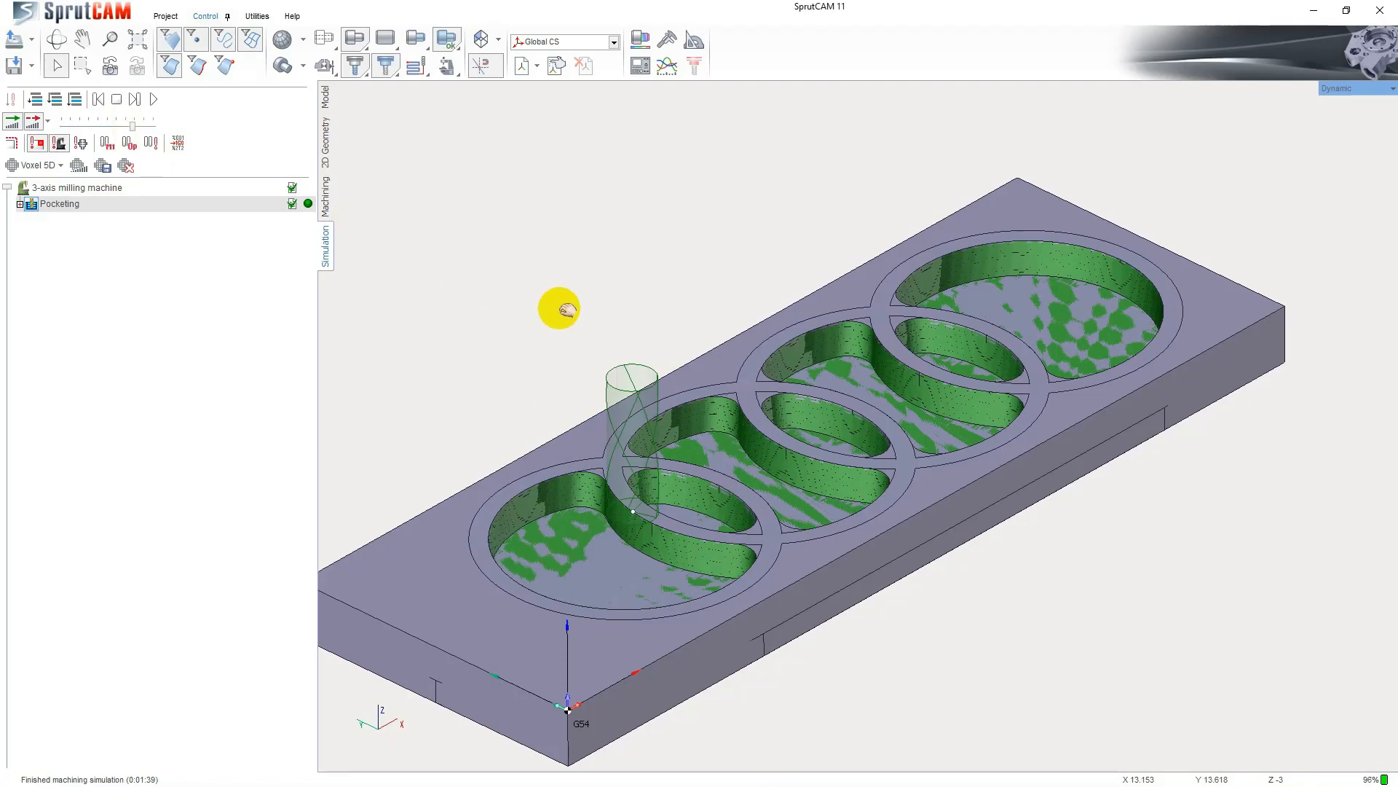
{"action": "middle_click_drag", "start_coordinate": [556, 308], "coordinate": [588, 255]}
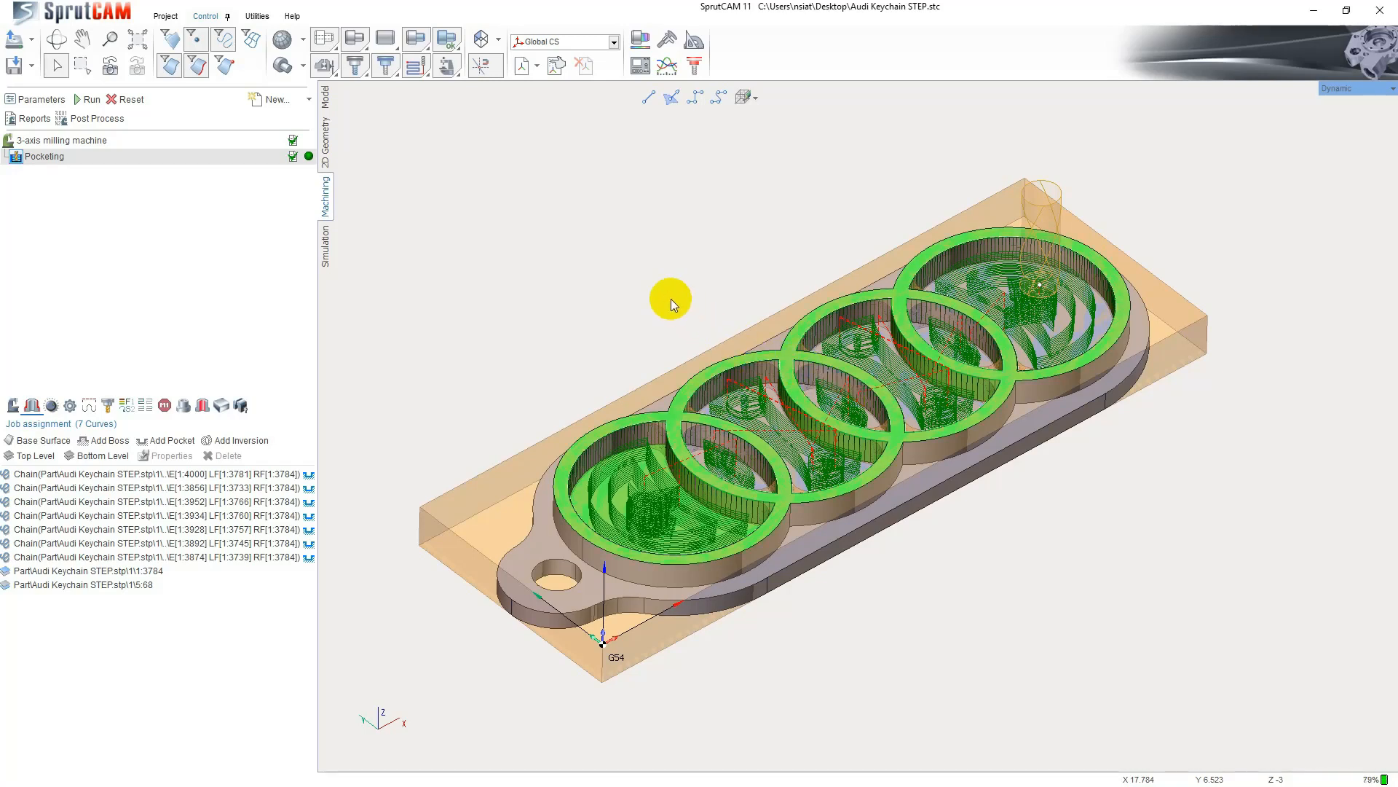
- Create a second Pocketing roughing operation and add the base plate's upper outer contour as its pocket
{"action": "left_click", "coordinate": [309, 99]}
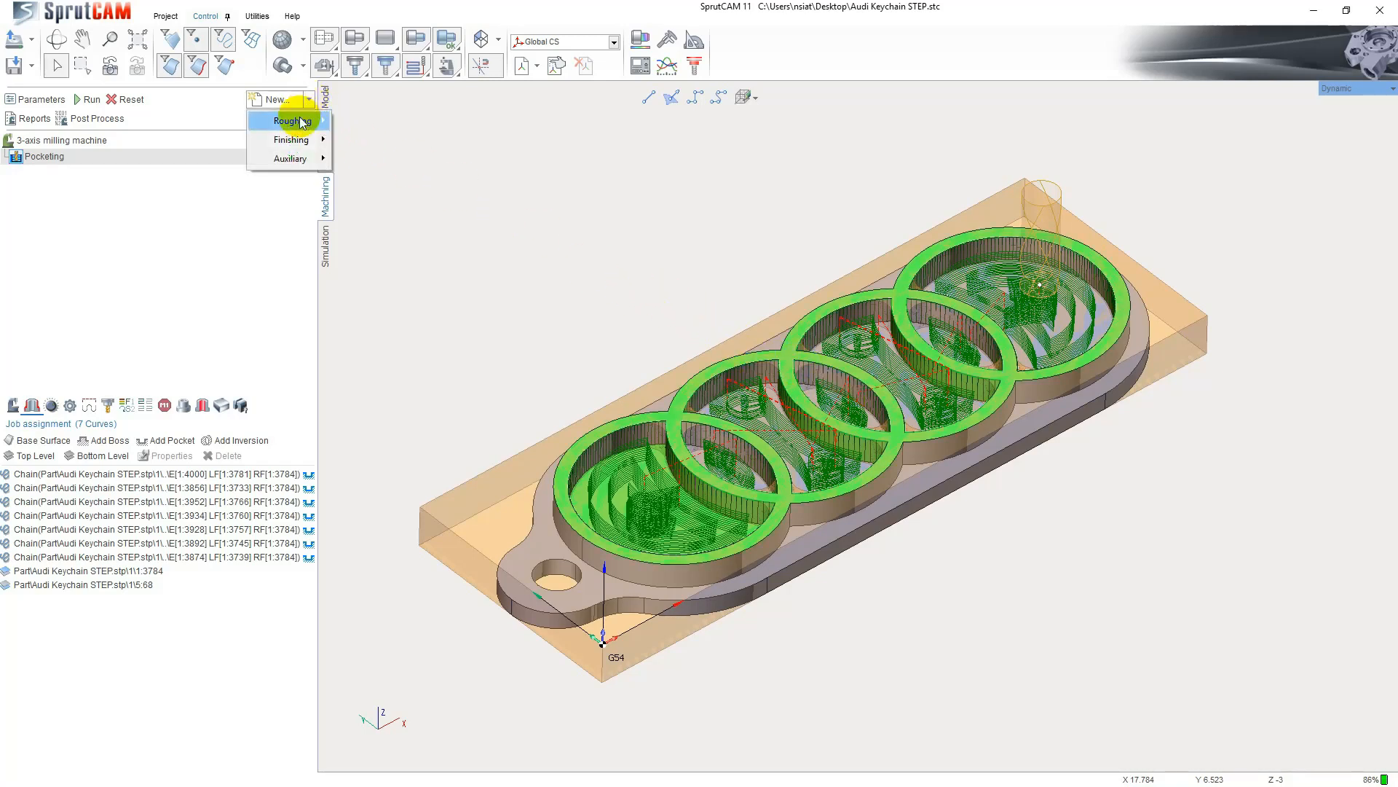
{"action": "mouse_move", "coordinate": [298, 120]}
{"action": "left_click", "coordinate": [360, 124]}
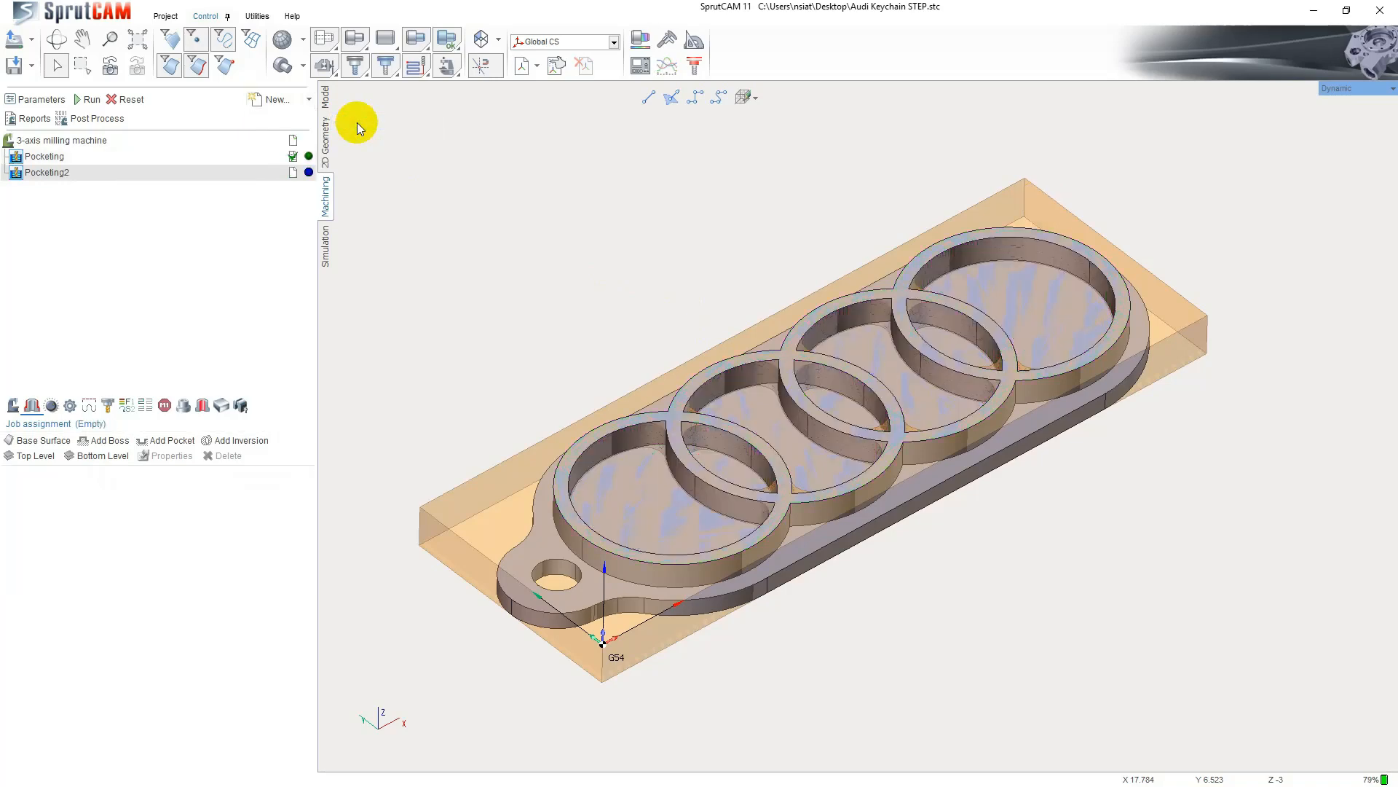
{"action": "left_click", "coordinate": [808, 561]}
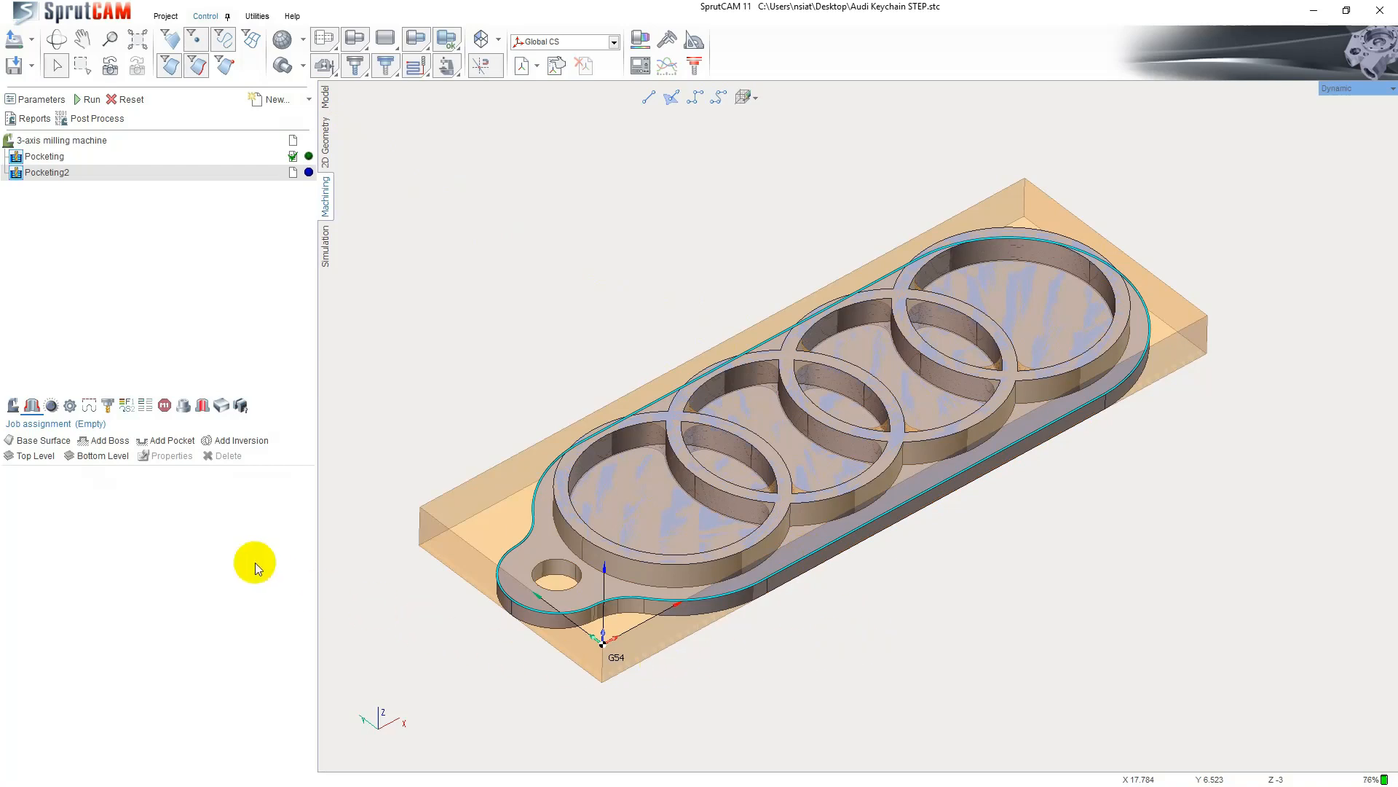
{"action": "left_click", "coordinate": [179, 443]}
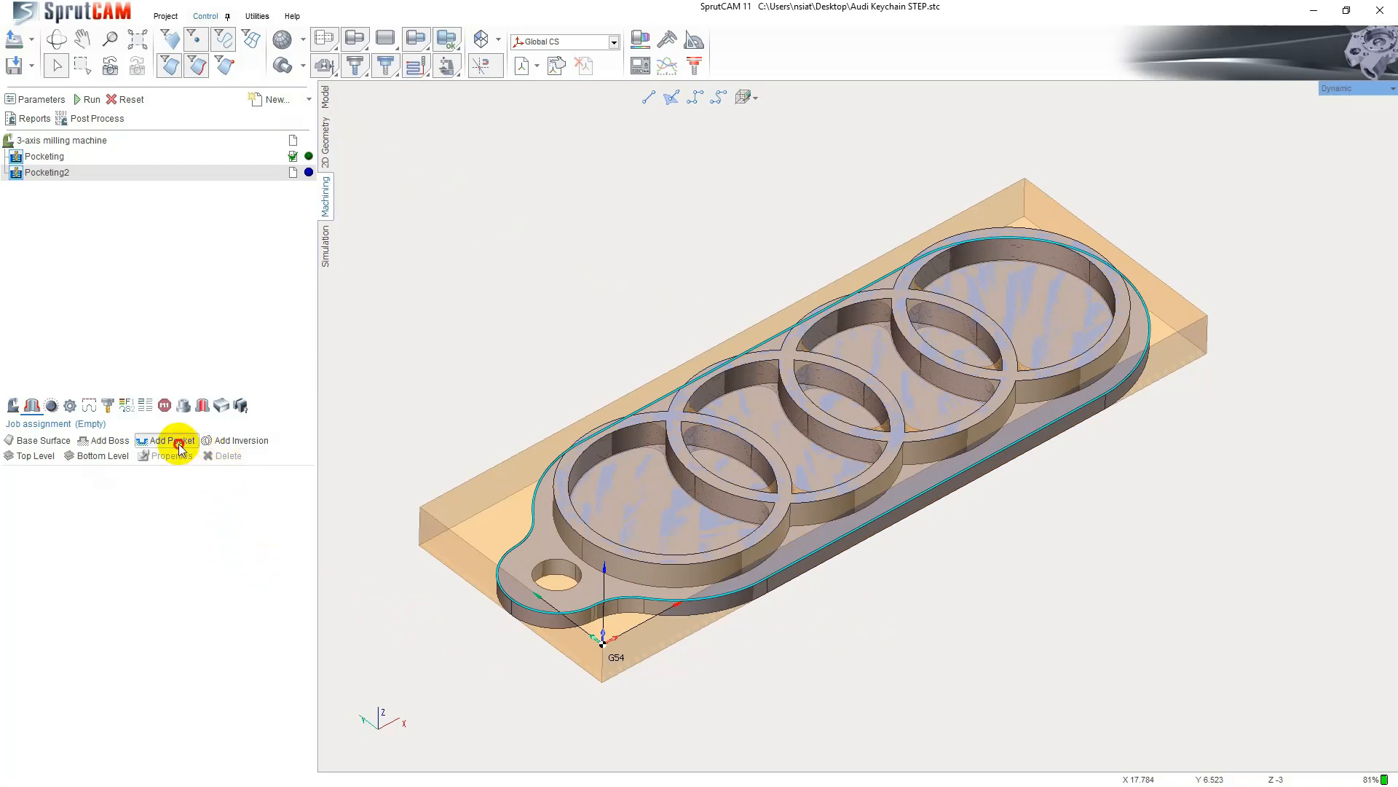
- Select the top outer edges around all four rings and add them to the Pocketing2 job assignment as an inversion
{"action": "left_click", "coordinate": [757, 550]}
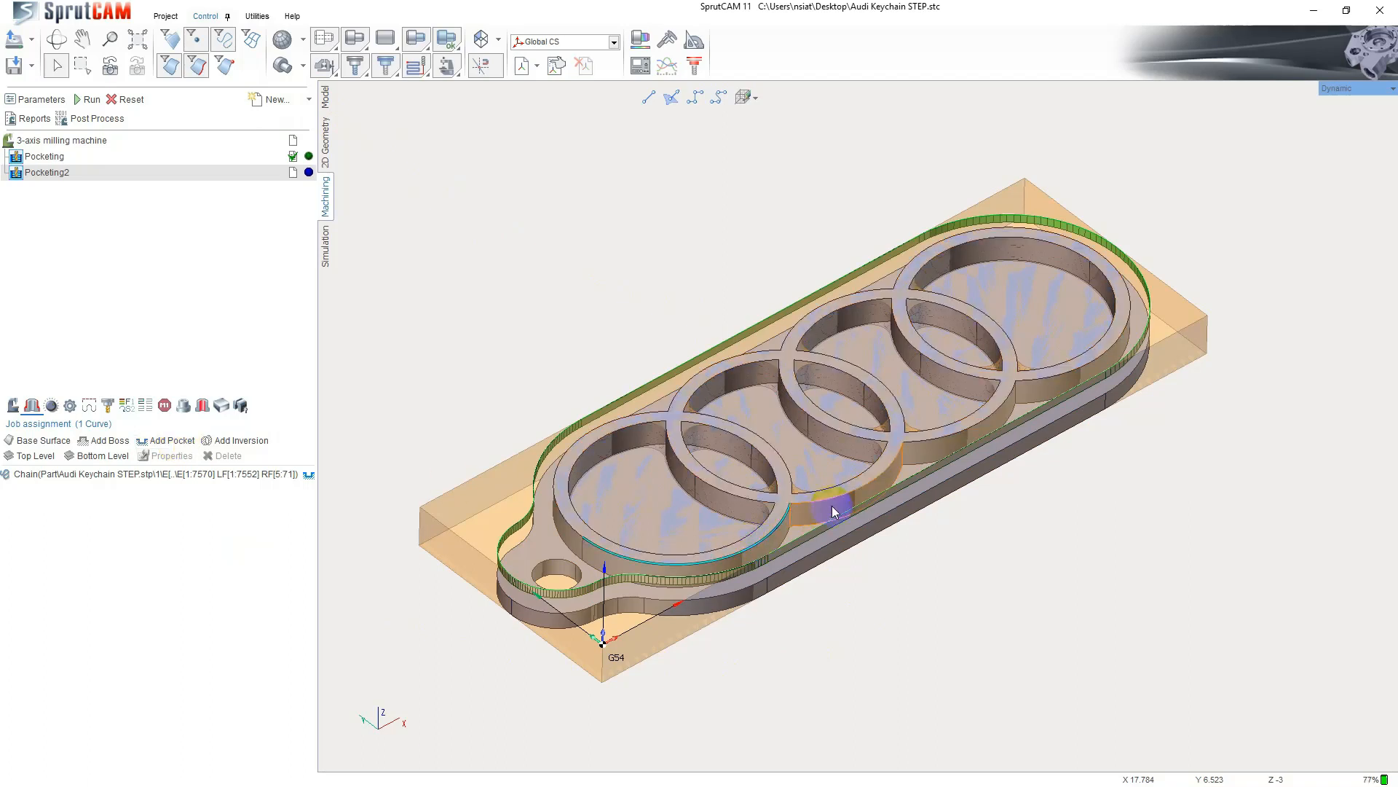
{"action": "left_click", "coordinate": [836, 510]}
{"action": "left_click", "coordinate": [956, 439]}
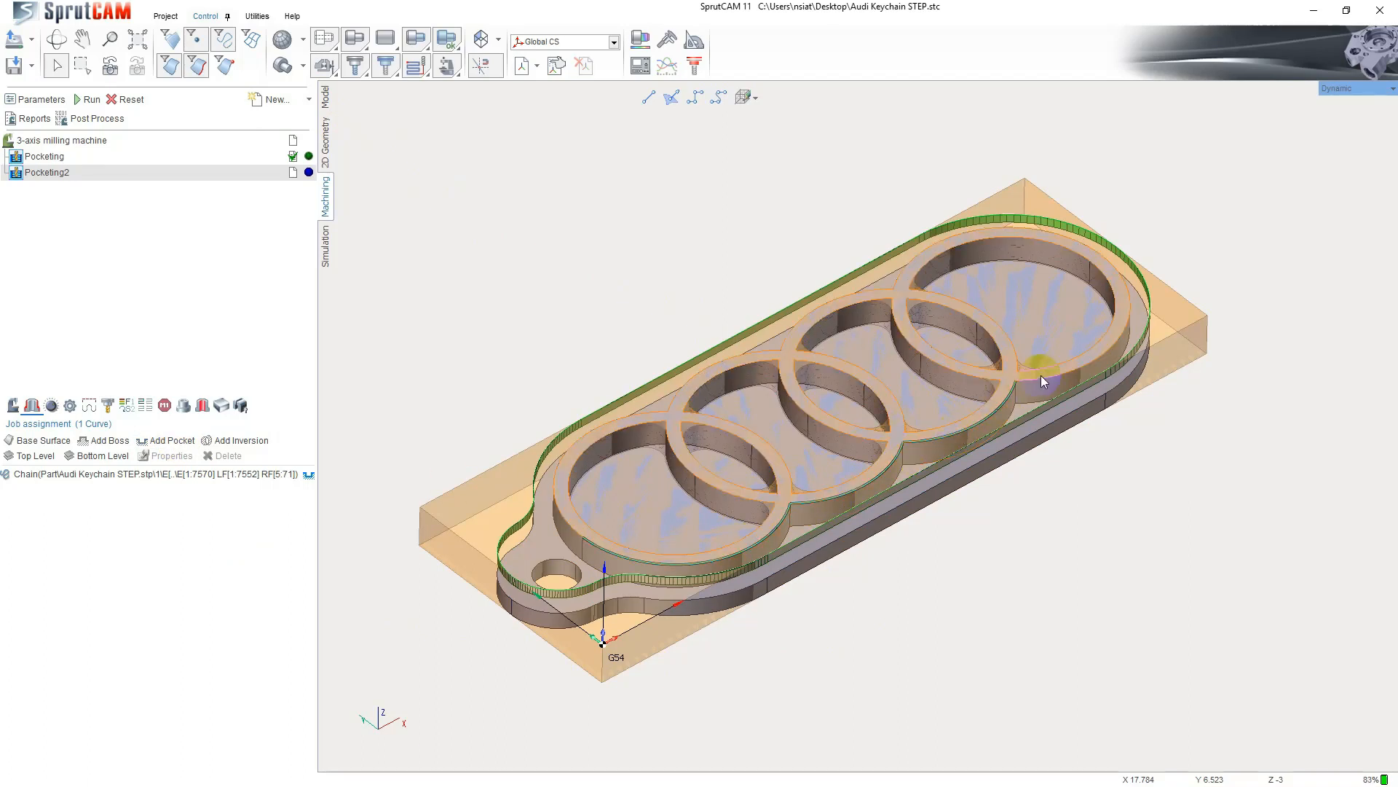
{"action": "left_click", "coordinate": [1048, 377]}
{"action": "left_click", "coordinate": [919, 260]}
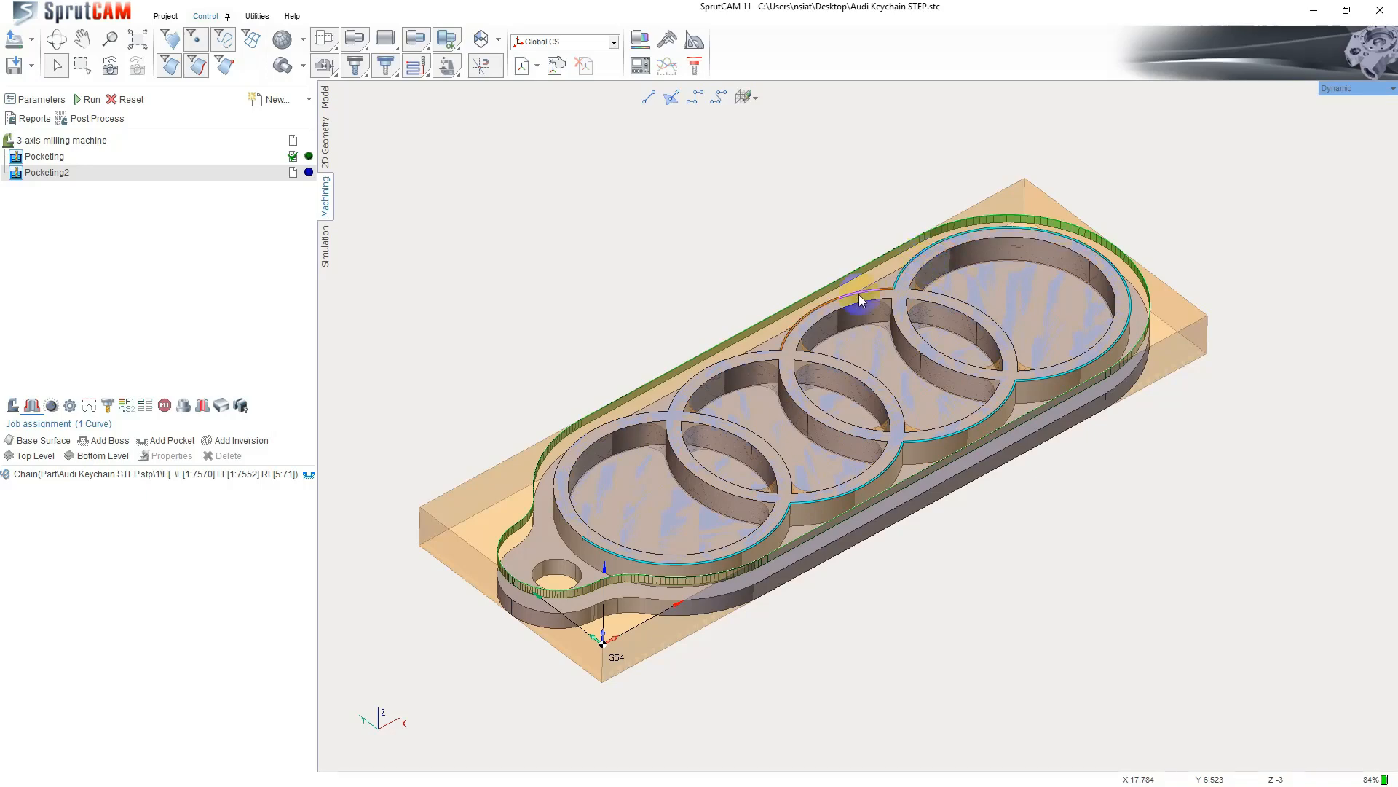
{"action": "left_click", "coordinate": [845, 297]}
{"action": "left_click", "coordinate": [697, 386]}
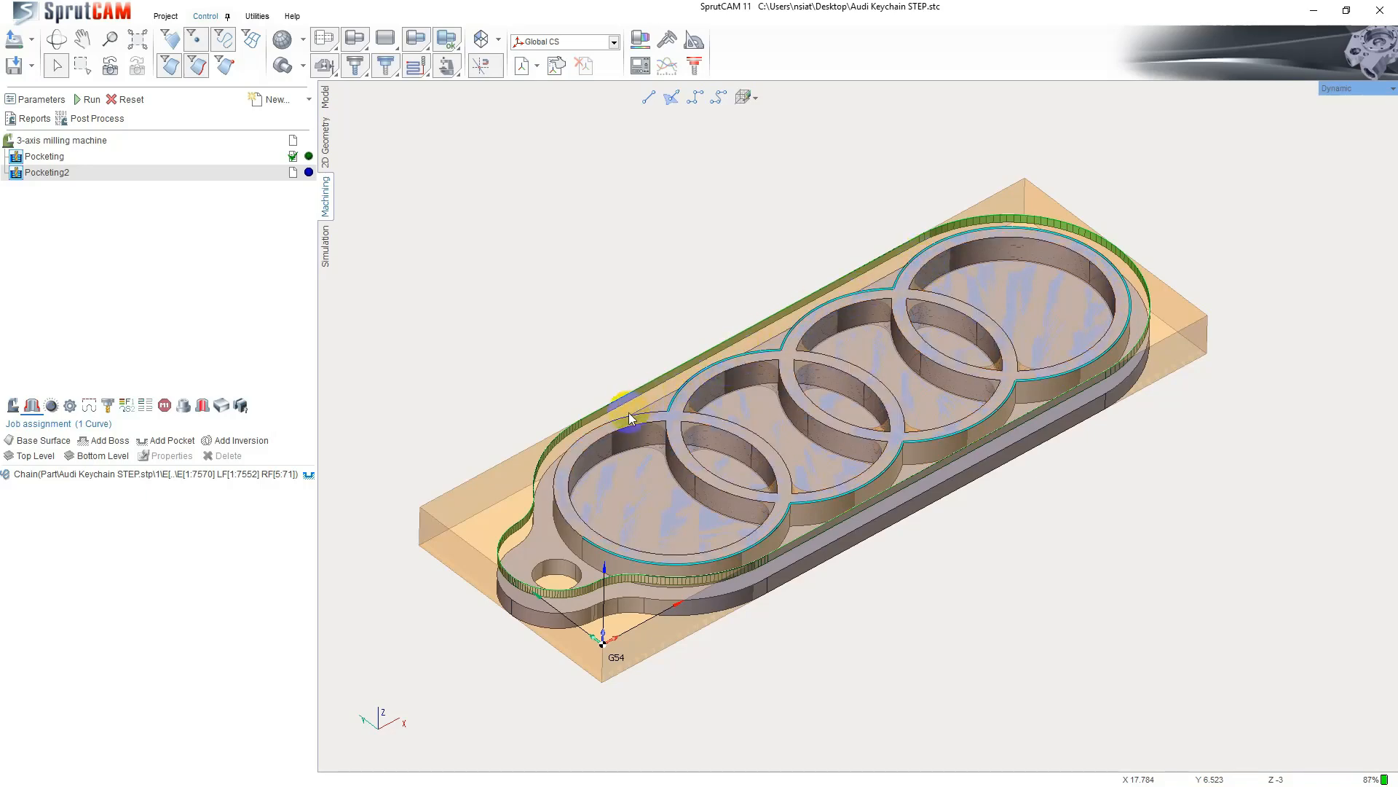
{"action": "left_click", "coordinate": [609, 426]}
{"action": "left_click", "coordinate": [241, 441]}
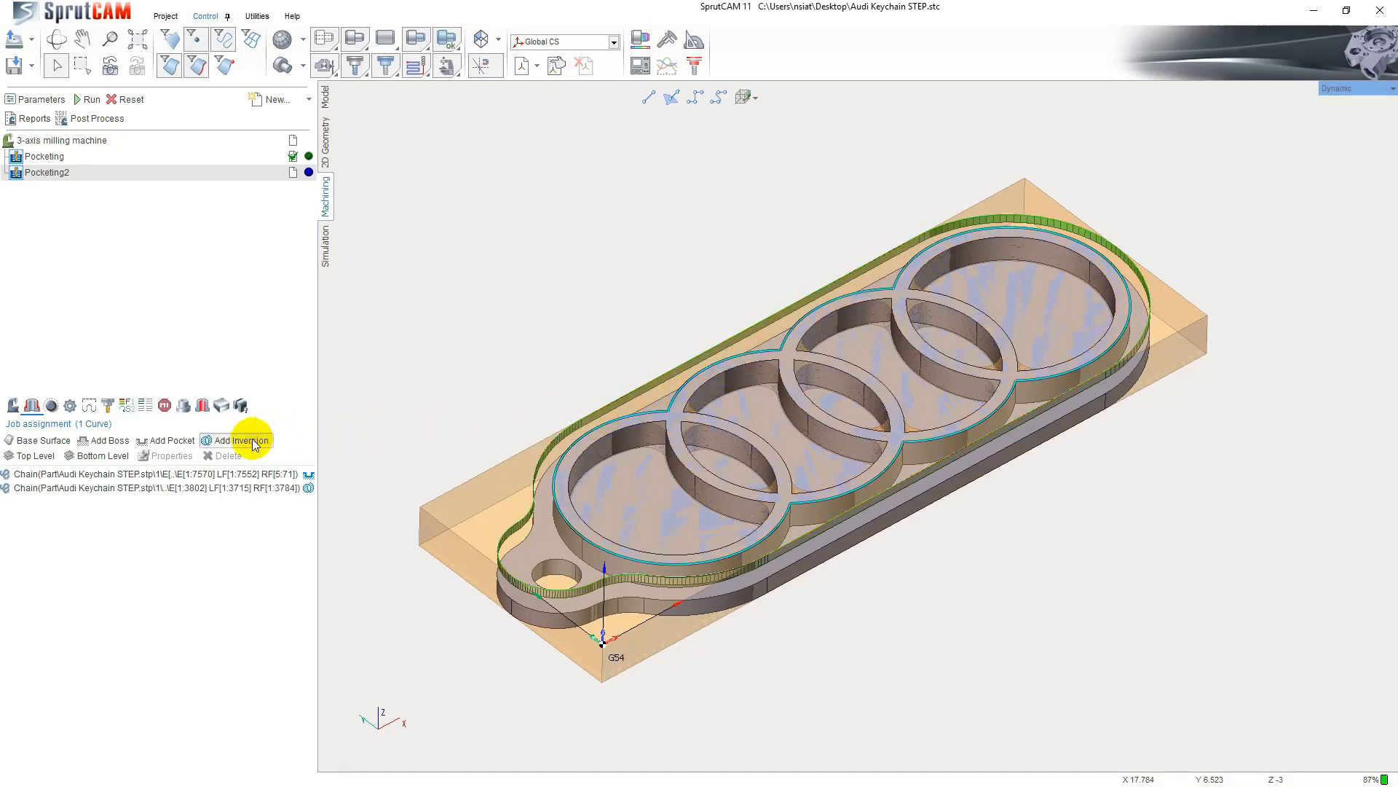
- Set the Pocketing2 top level from the rings' upper face and the bottom level from the base plate's upper face
{"action": "mouse_move", "coordinate": [437, 356]}
{"action": "middle_mouse_down"}
{"action": "mouse_move", "coordinate": [452, 365]}
{"action": "mouse_move", "coordinate": [439, 358]}
{"action": "middle_mouse_up"}
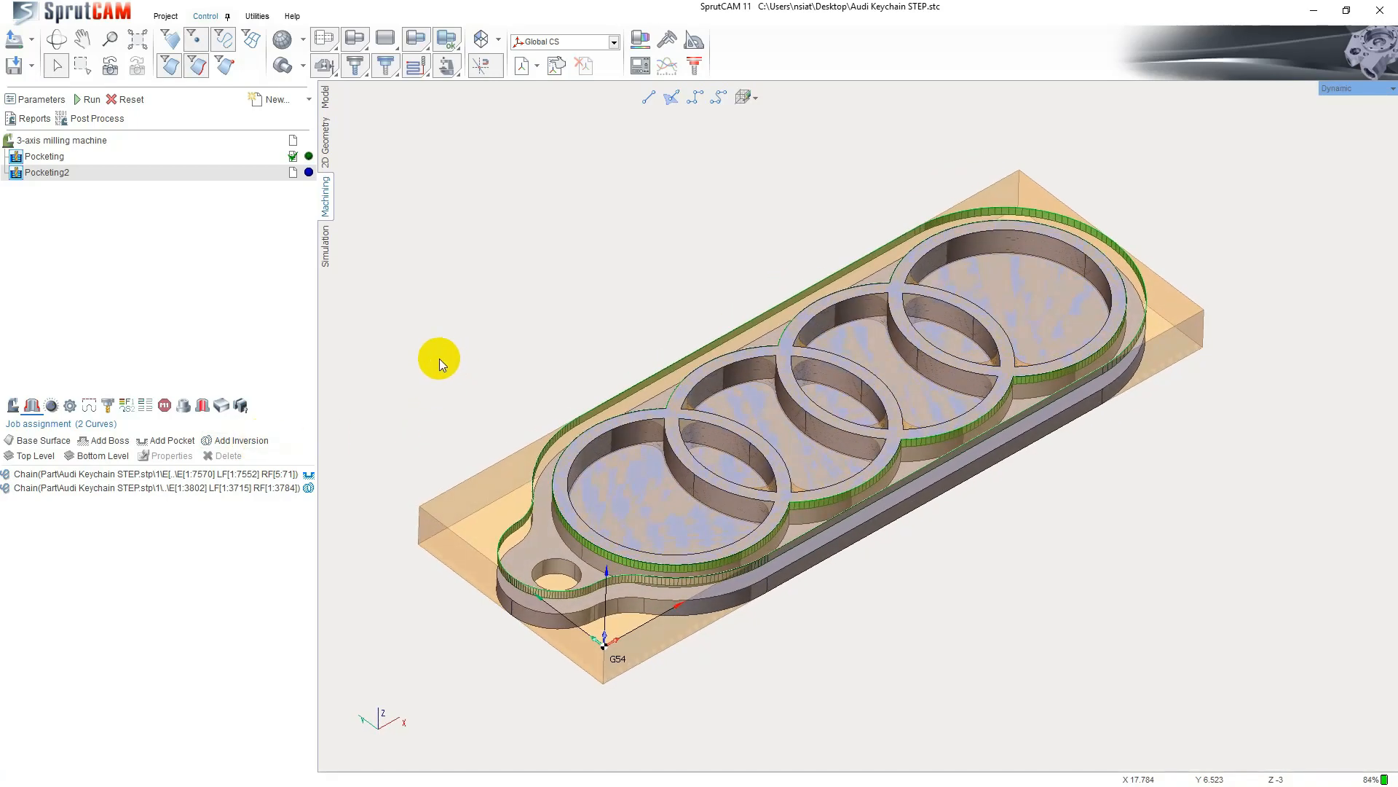
{"action": "left_click", "coordinate": [561, 500]}
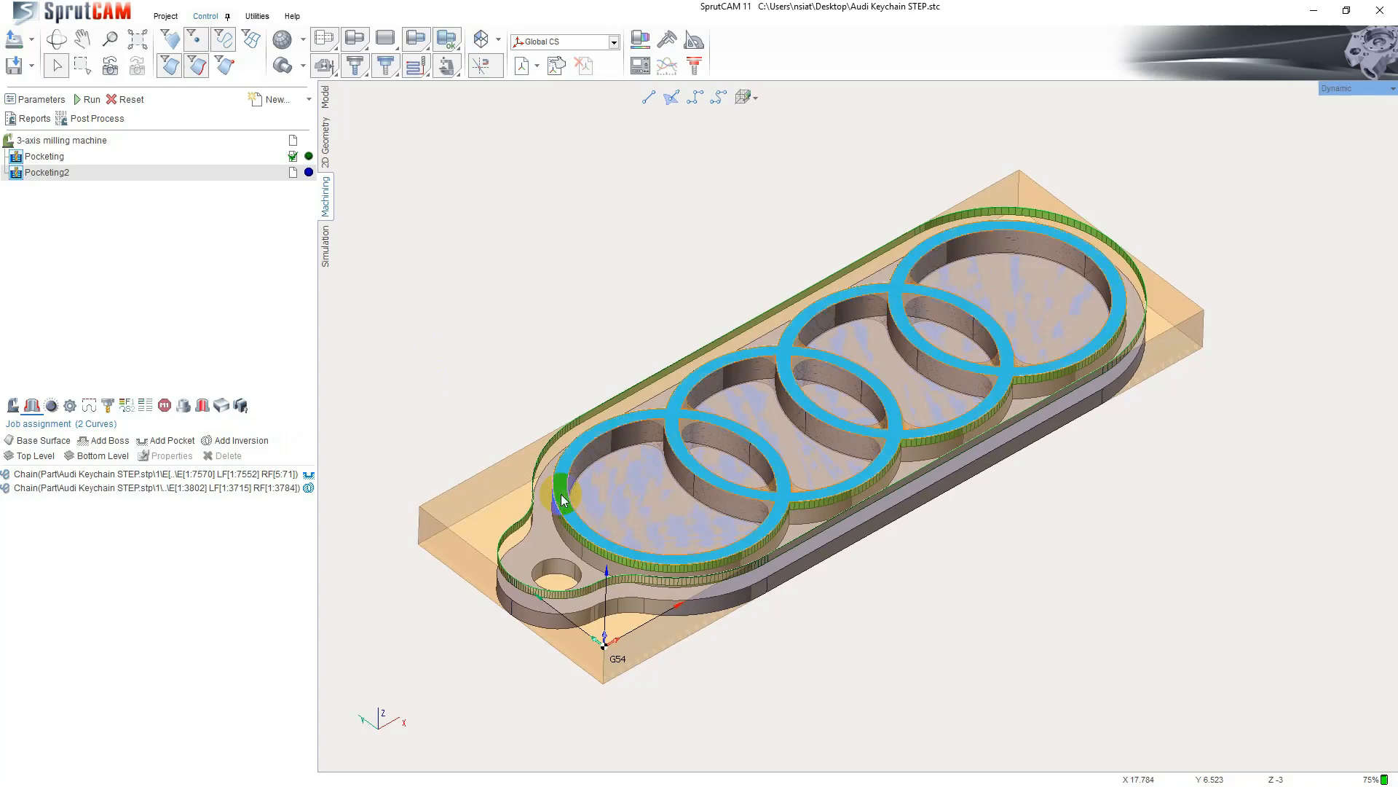
{"action": "left_click", "coordinate": [51, 457]}
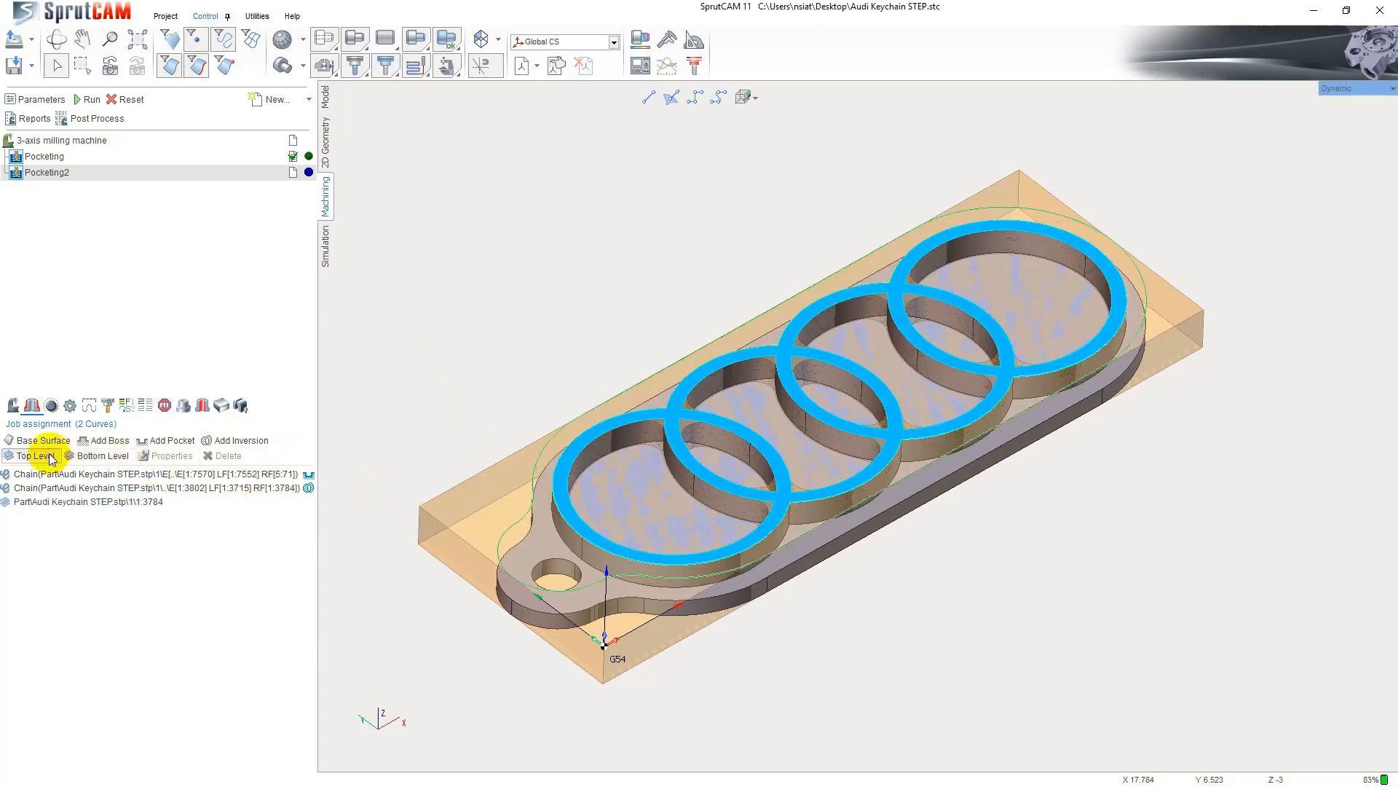
{"action": "left_click", "coordinate": [537, 559]}
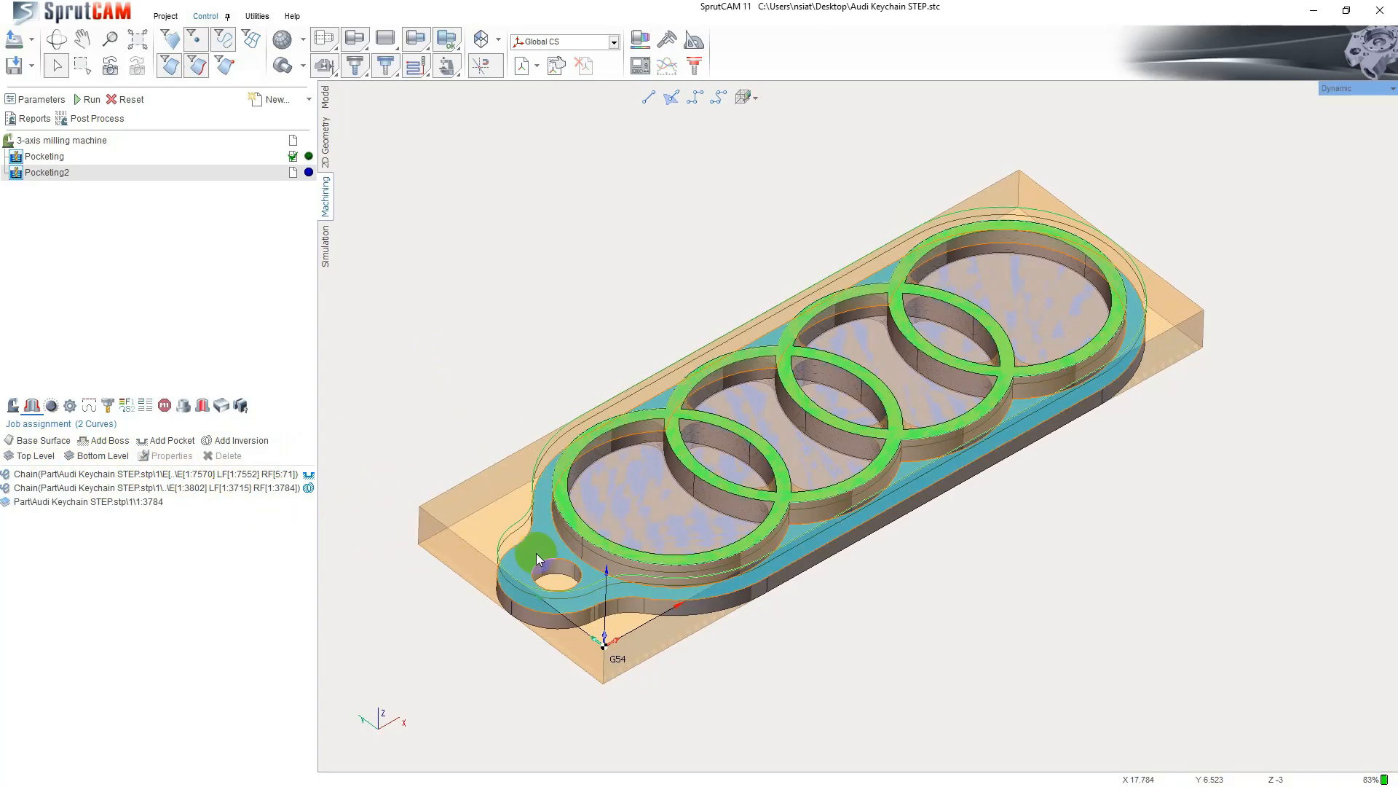
{"action": "left_click", "coordinate": [102, 456]}
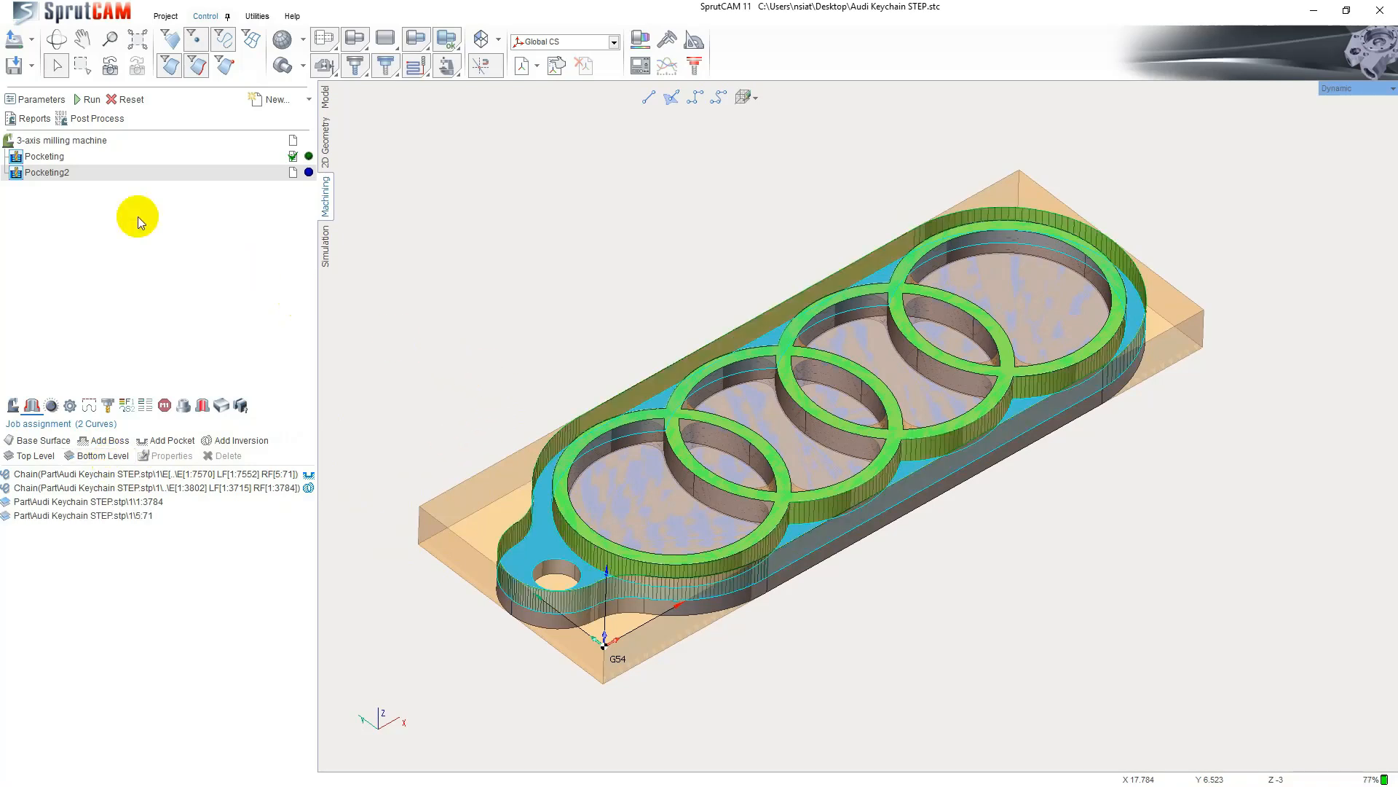
- Assign the 4mm Flat Endmill from the tool library to the Pocketing2 operation
{"action": "double_click", "coordinate": [57, 178]}
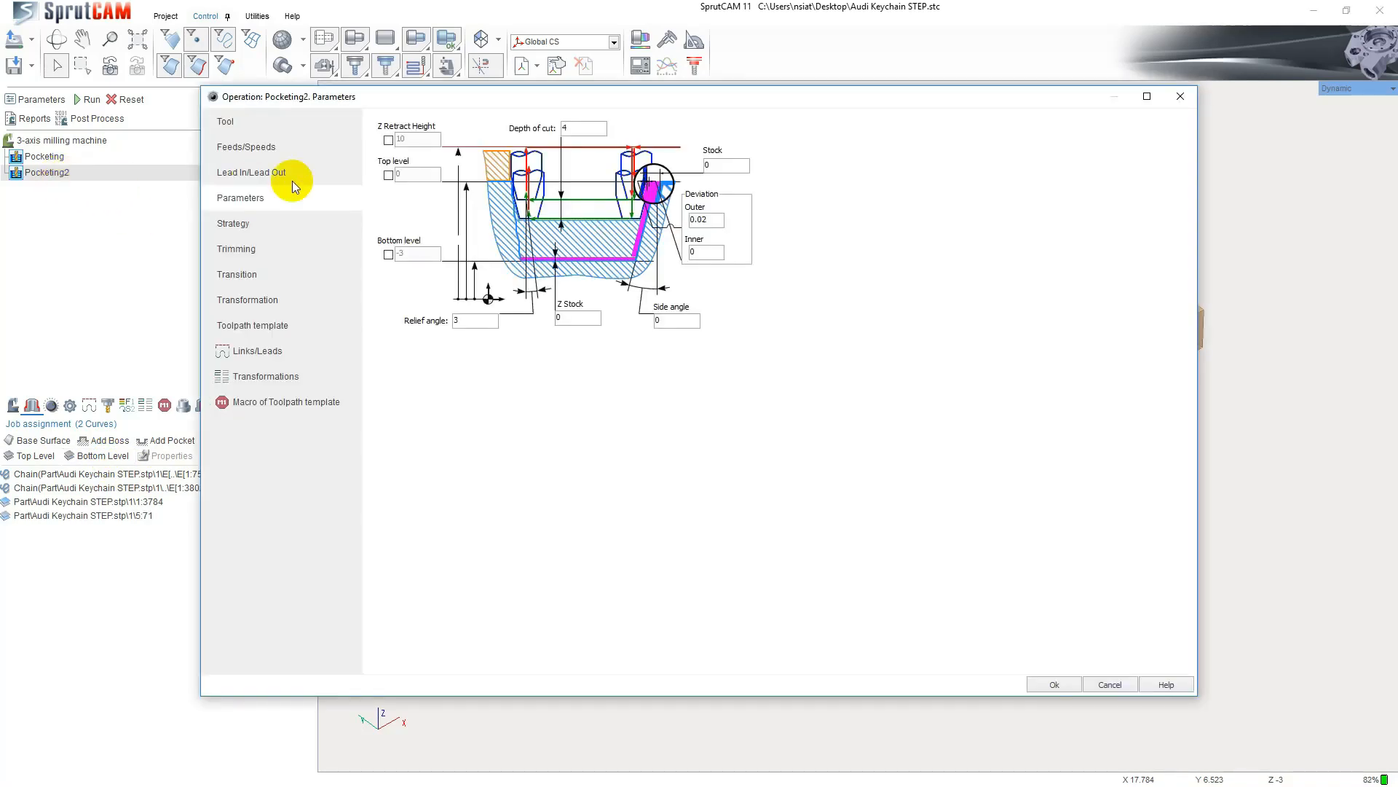
{"action": "left_click", "coordinate": [252, 128]}
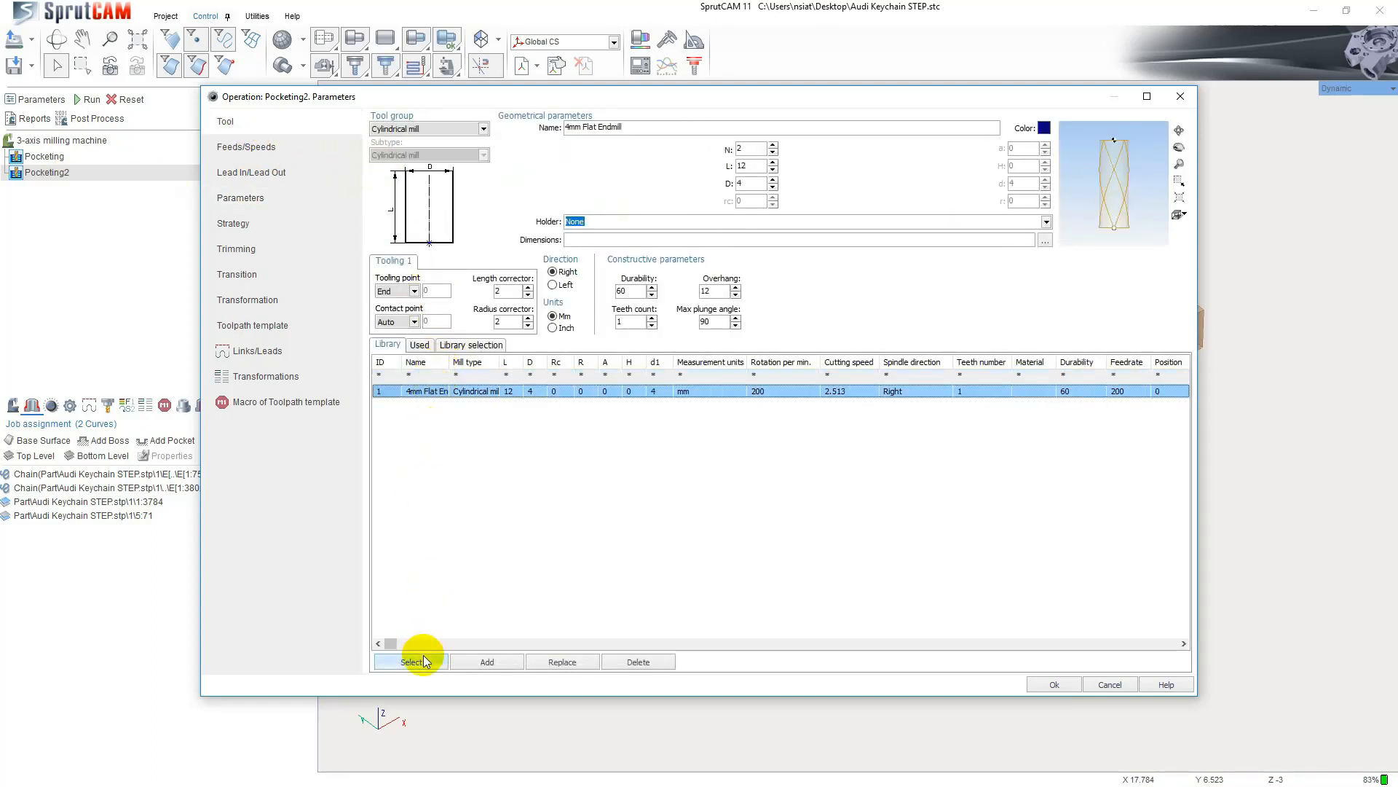
{"action": "left_click", "coordinate": [422, 659]}
- Set Pocketing2 to Smart cut feed with a horizontal feed of 2000 and a downward feed of 30 mm per min
{"action": "left_click", "coordinate": [264, 146]}
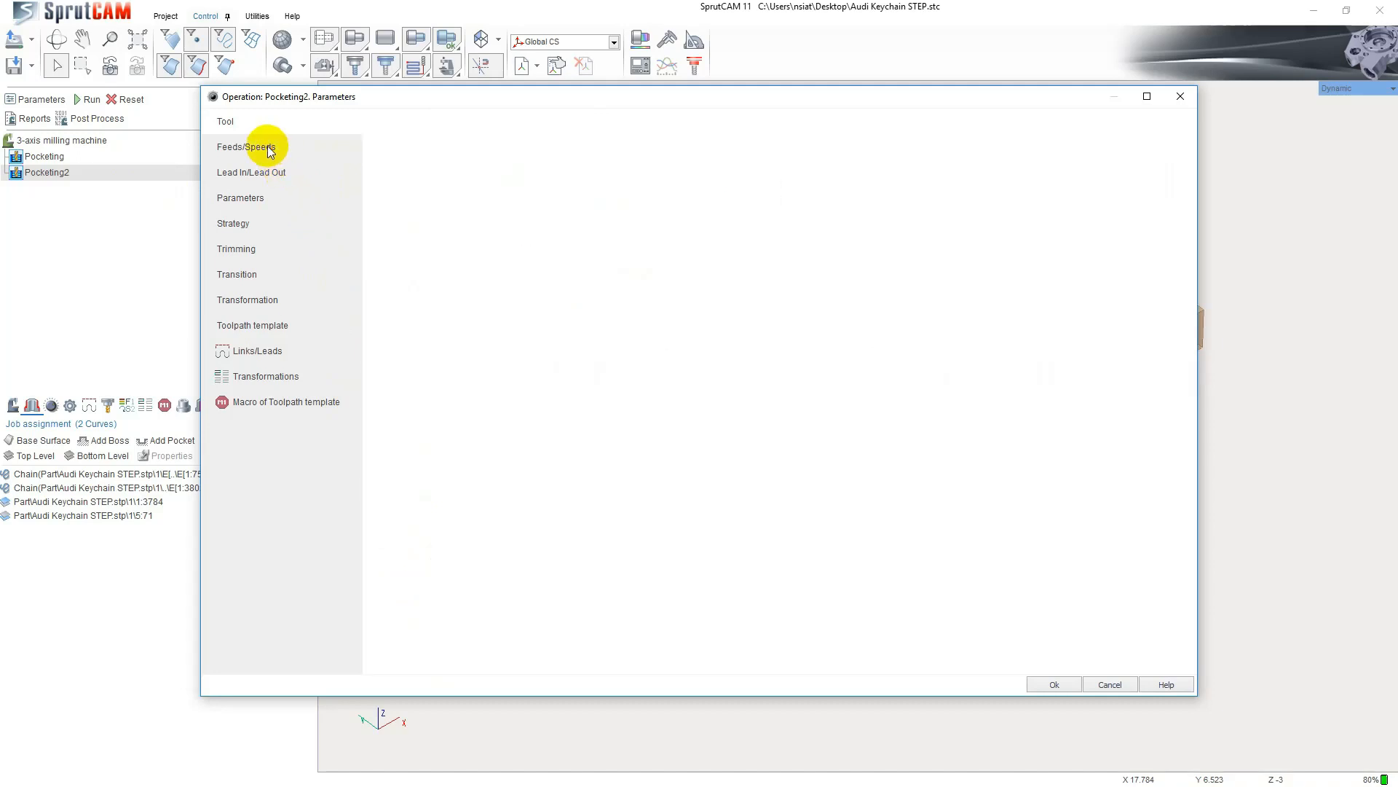
{"action": "left_click", "coordinate": [412, 284]}
{"action": "left_click", "coordinate": [545, 307]}
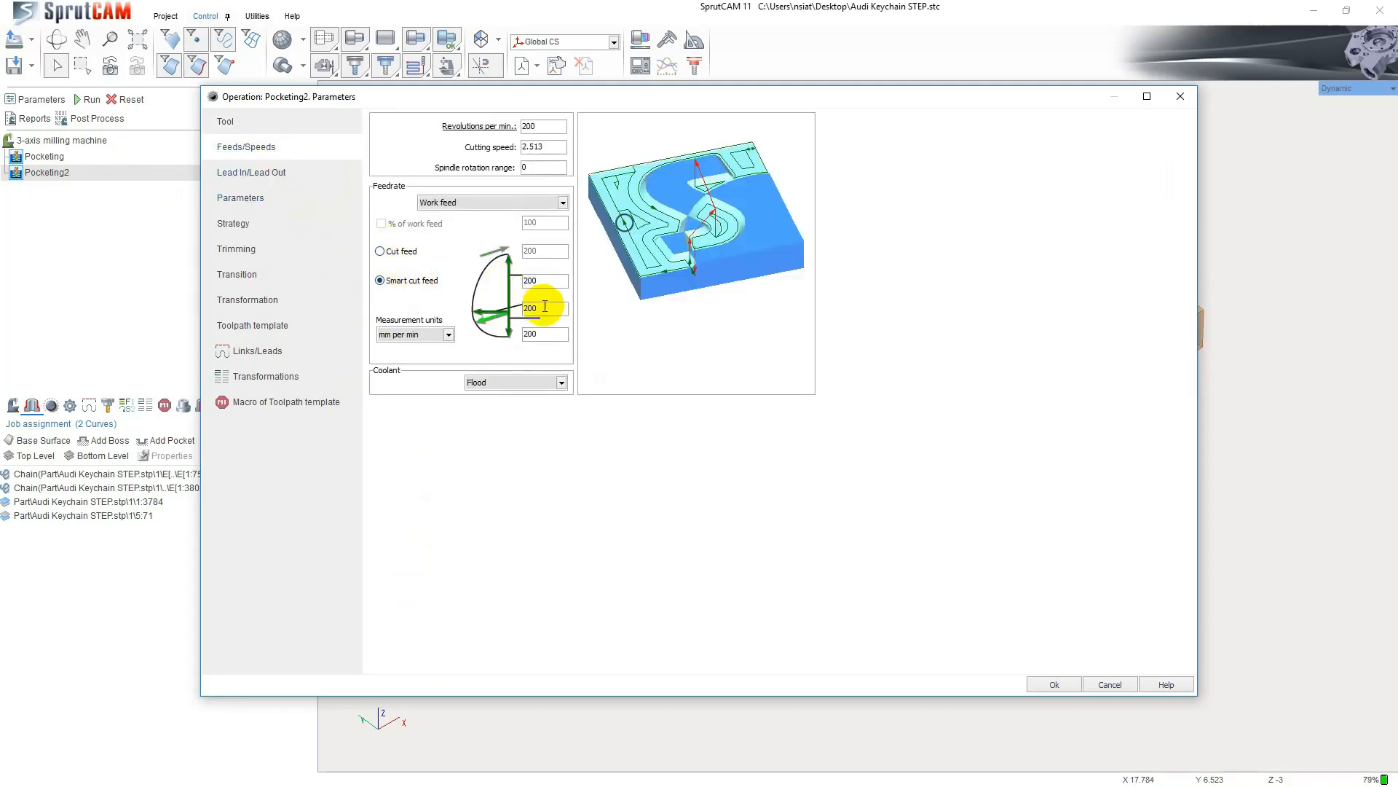
{"action": "type", "text": "0"}
{"action": "double_click", "coordinate": [523, 333]}
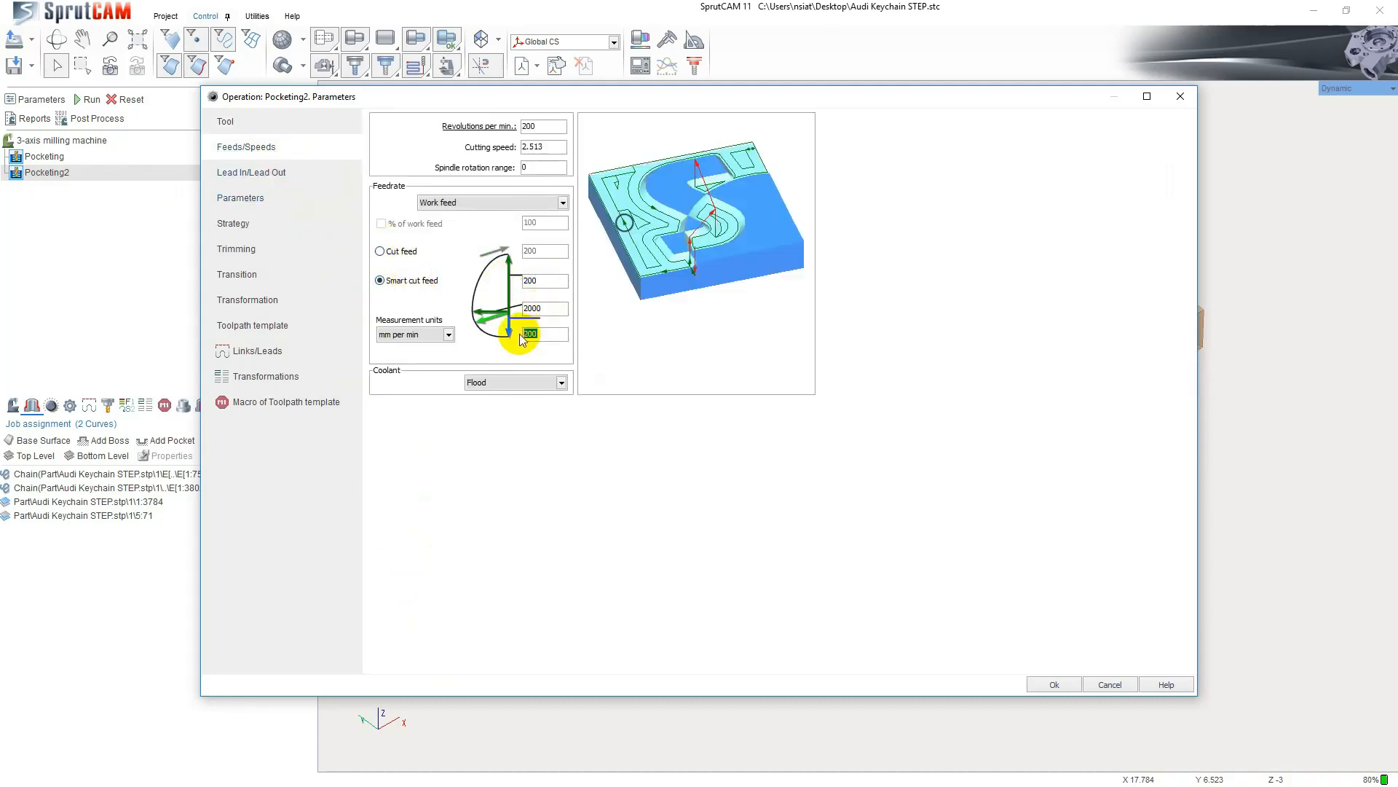
{"action": "type", "text": "30"}
- Set Pocketing2's Z retract height to 2 and enter a new depth of cut
{"action": "left_click", "coordinate": [274, 195]}
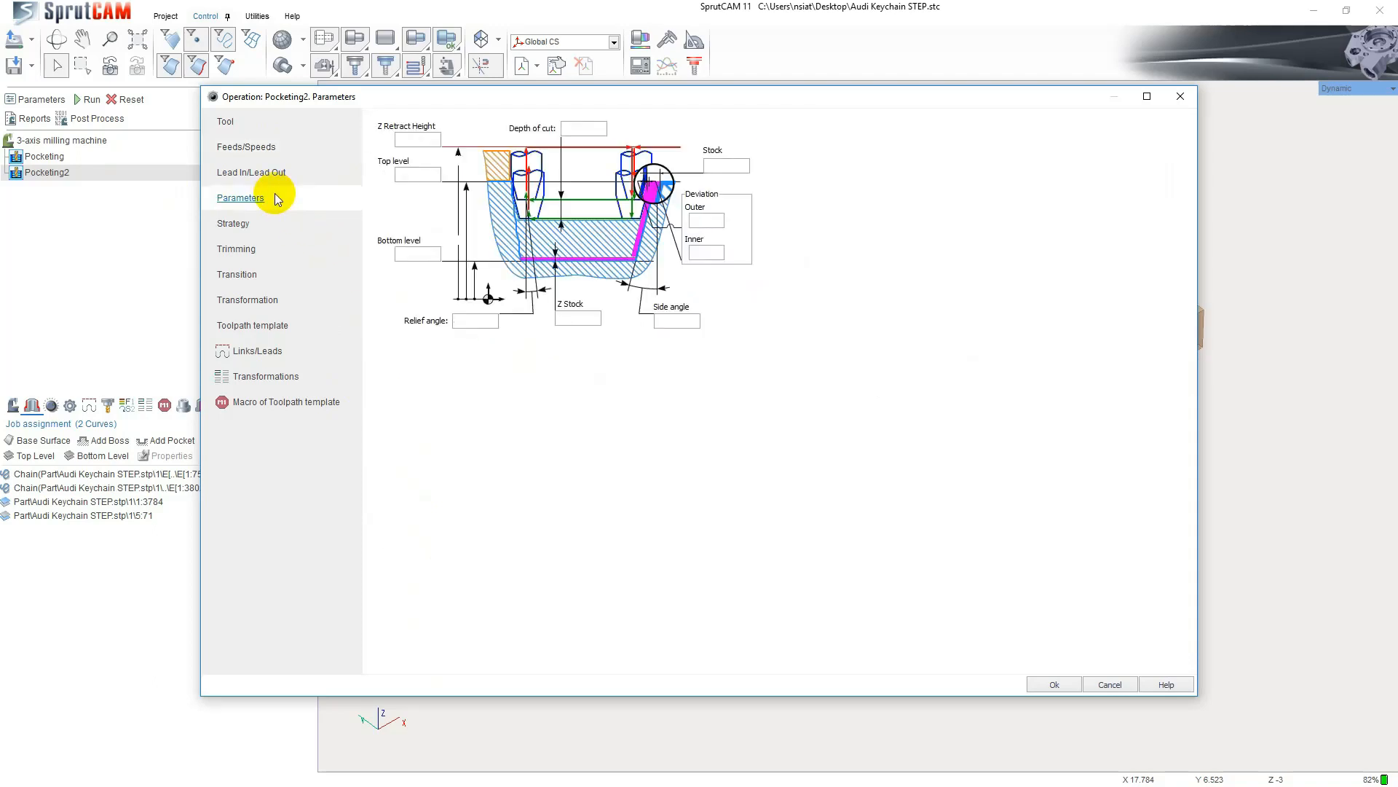
{"action": "left_click", "coordinate": [389, 140]}
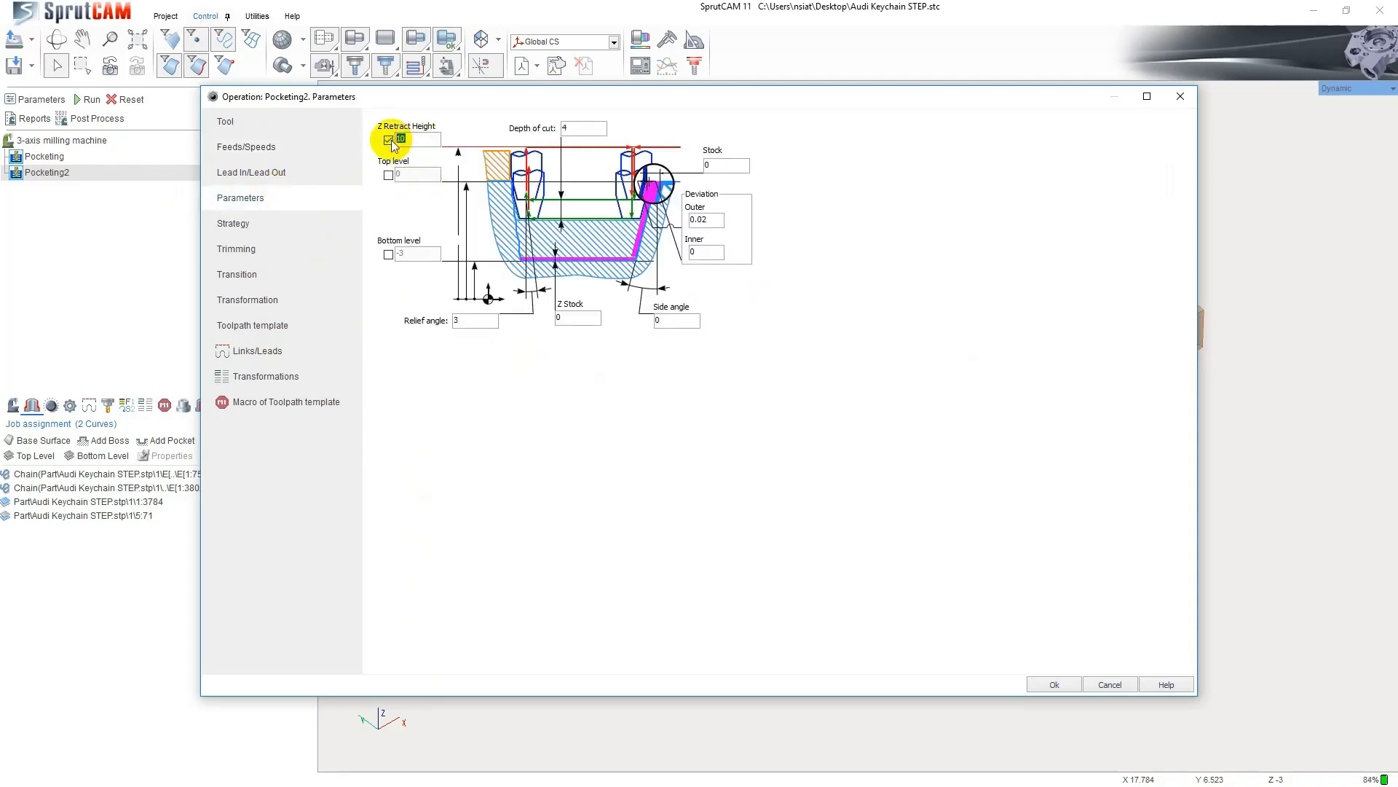
{"action": "left_click_drag", "start_coordinate": [579, 131], "coordinate": [559, 134]}
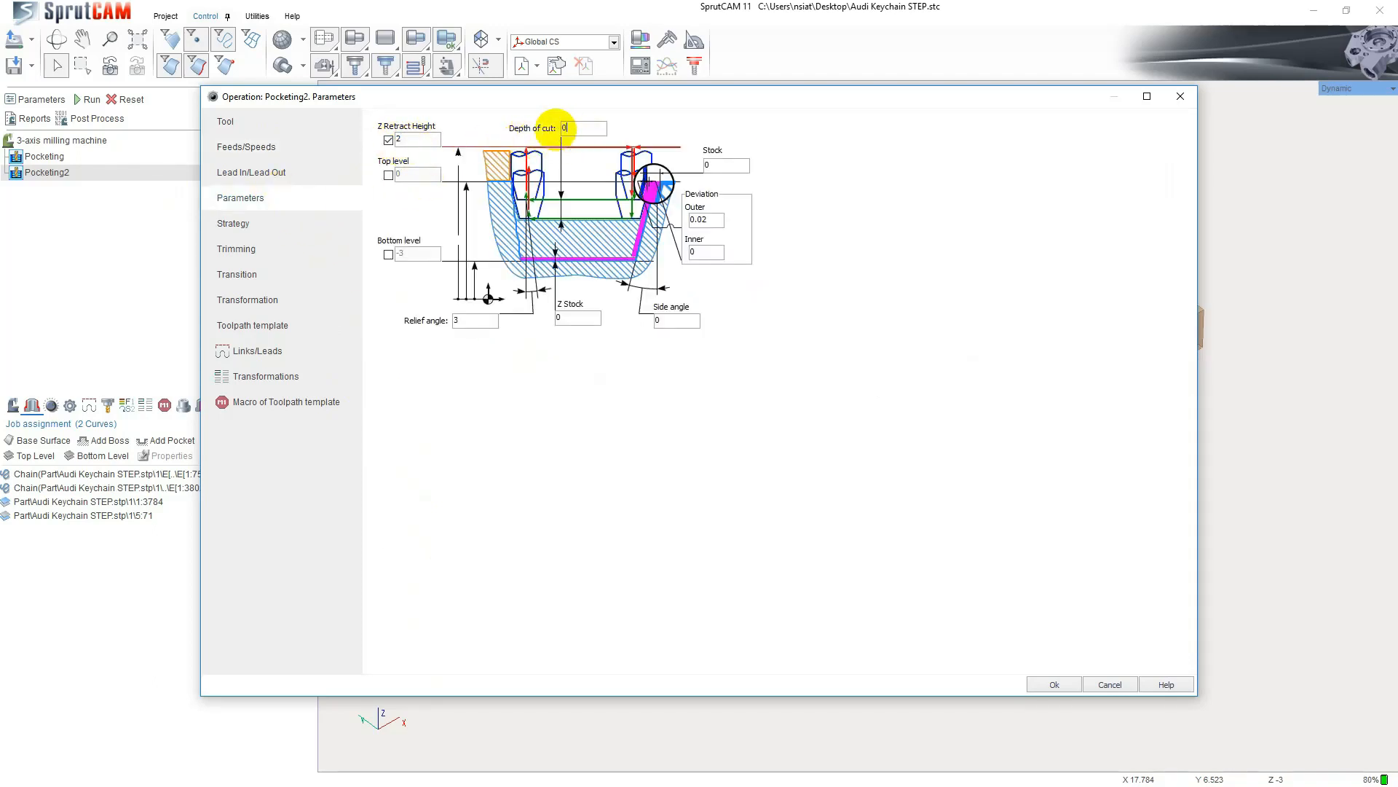
{"action": "left_click", "coordinate": [1057, 681]}
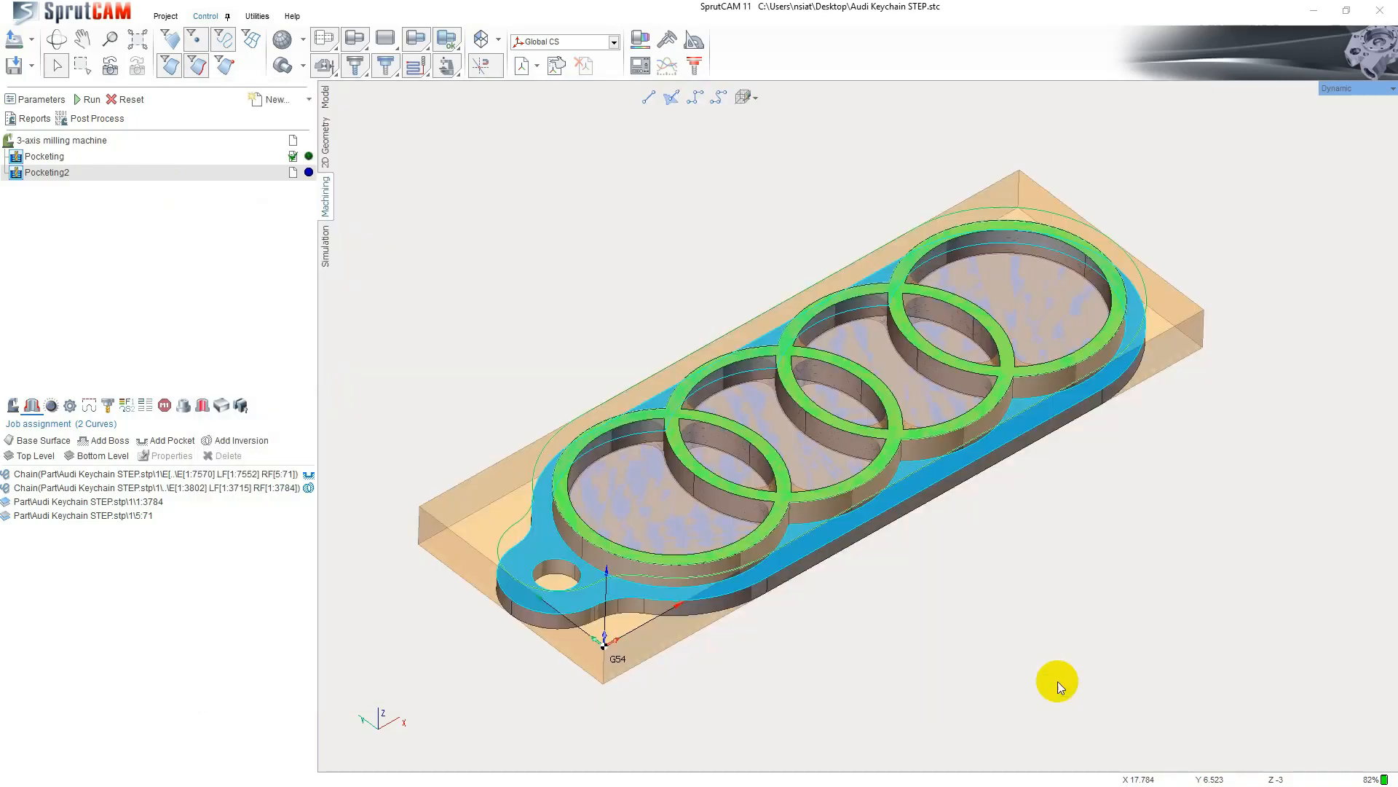
- Calculate the Pocketing2 toolpath and inspect it around the keyring hole
{"action": "left_click", "coordinate": [89, 102]}
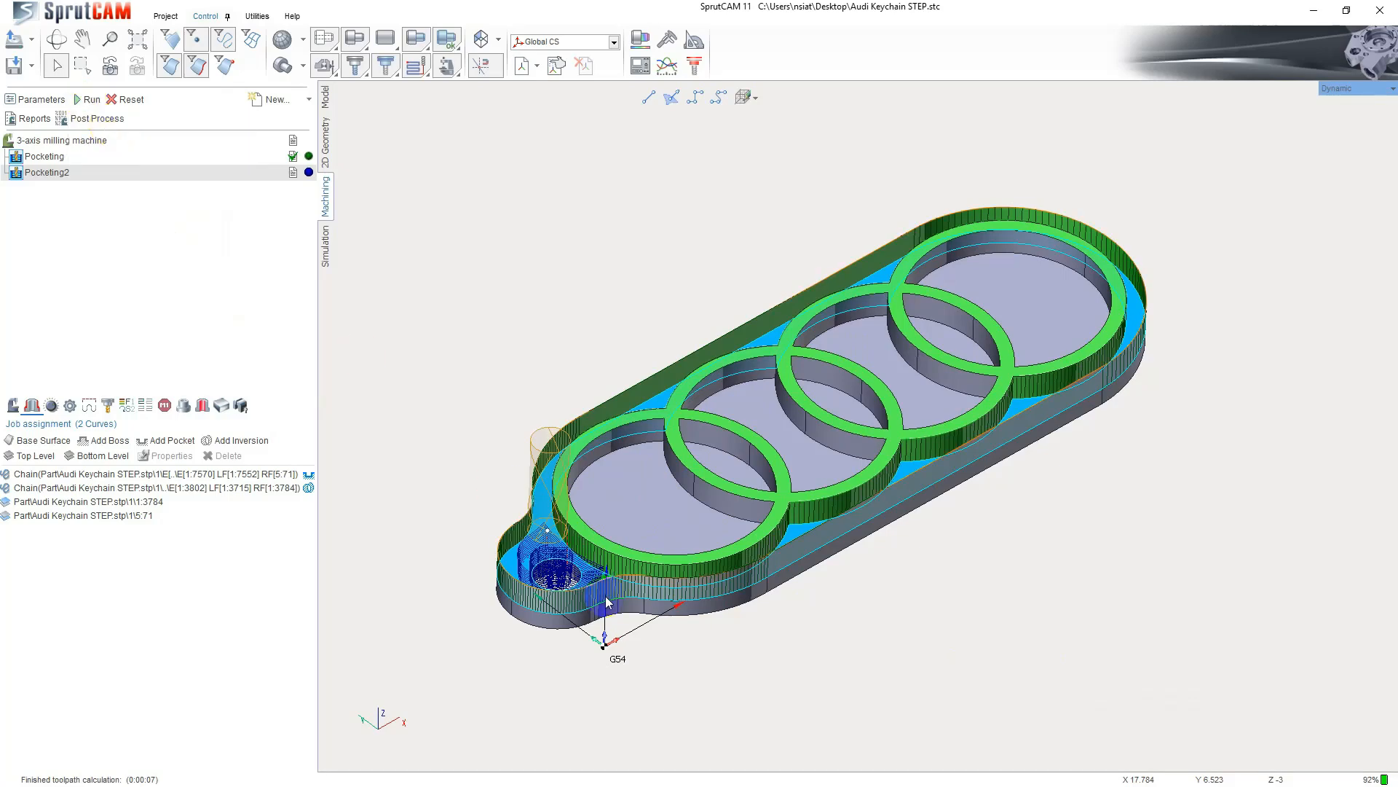
{"action": "scroll", "coordinate": [546, 602], "scroll_direction": "up", "scroll_amount": 3}
{"action": "scroll", "coordinate": [546, 601], "scroll_direction": "down", "scroll_amount": 4}
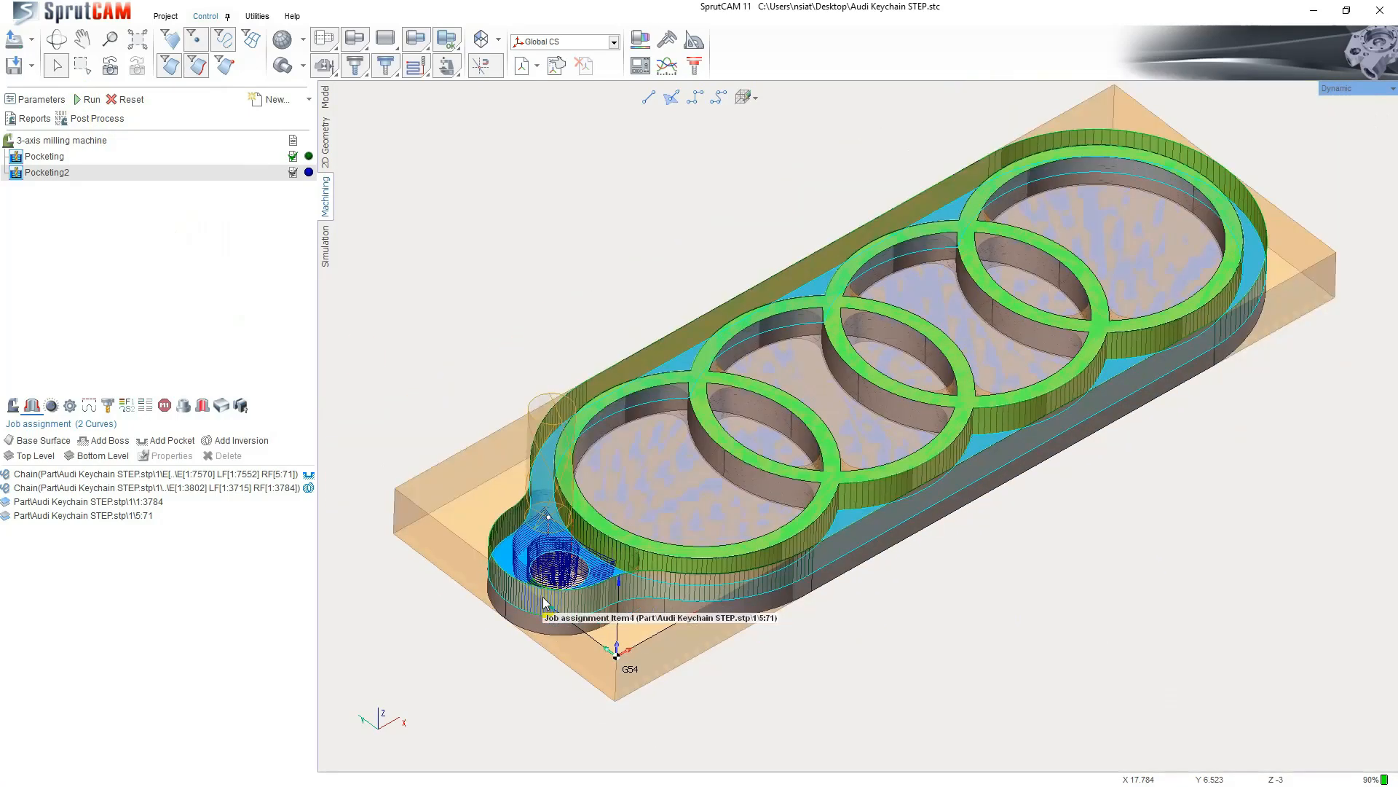
- Simulate the Pocketing2 machining at a raised playback speed and return to the machining operations
{"action": "left_click", "coordinate": [325, 248]}
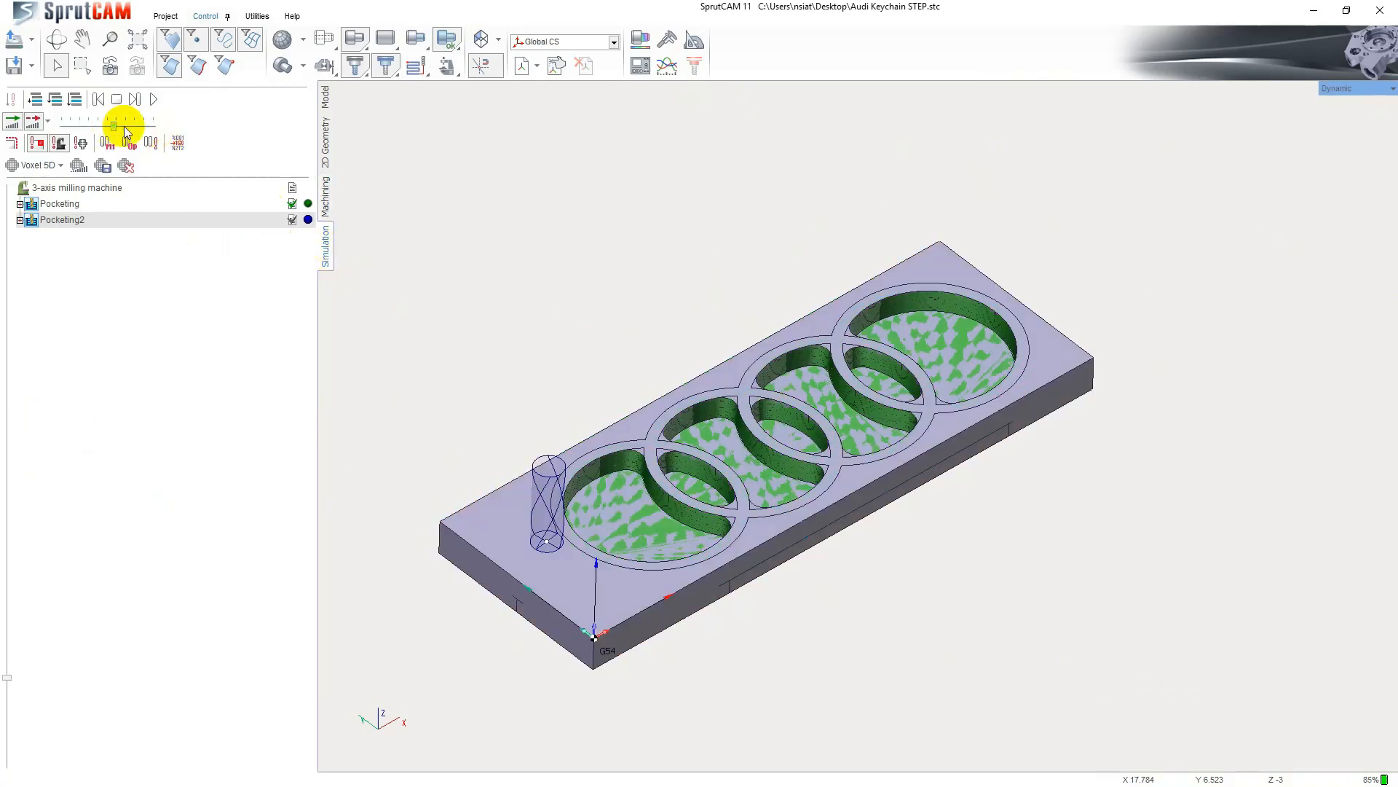
{"action": "left_click", "coordinate": [154, 100]}
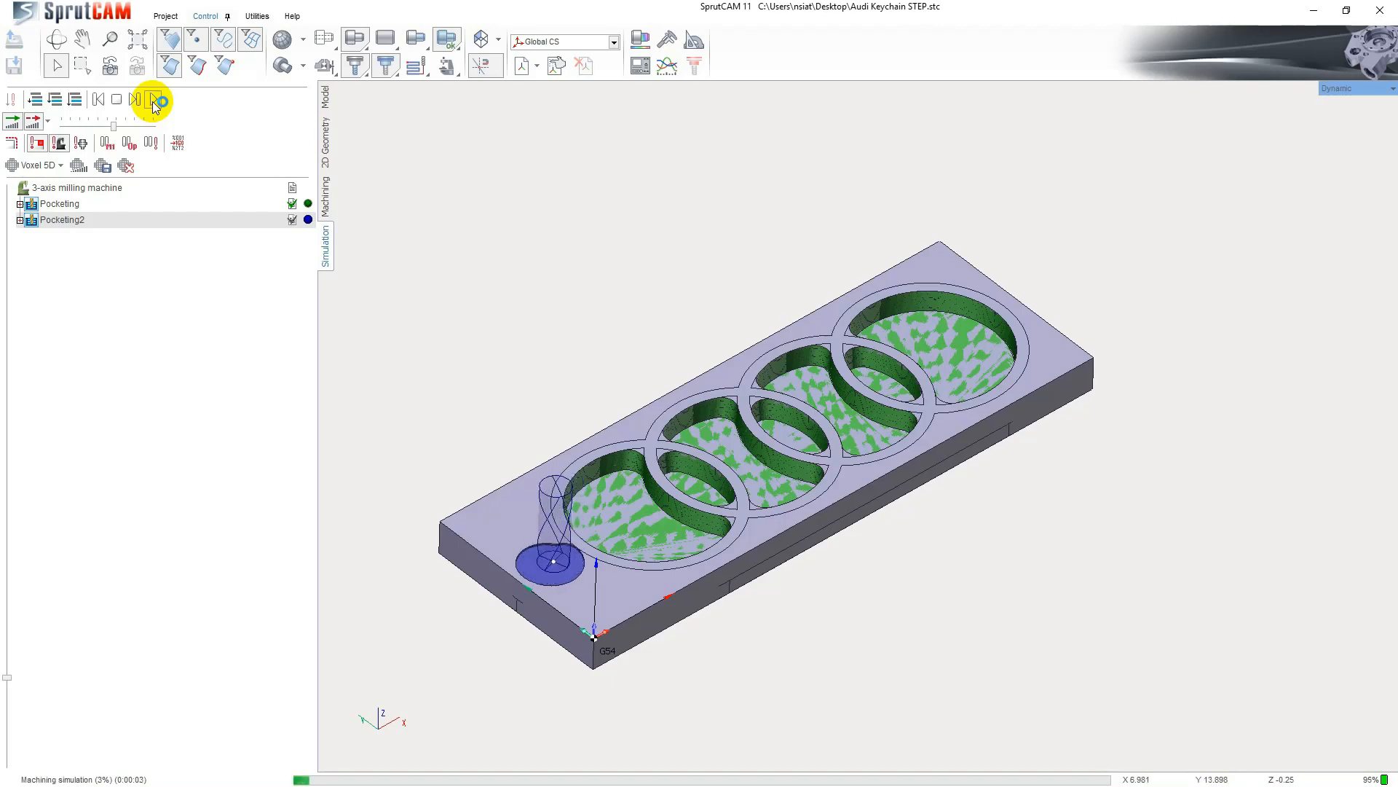
{"action": "left_click_drag", "start_coordinate": [114, 125], "coordinate": [134, 126]}
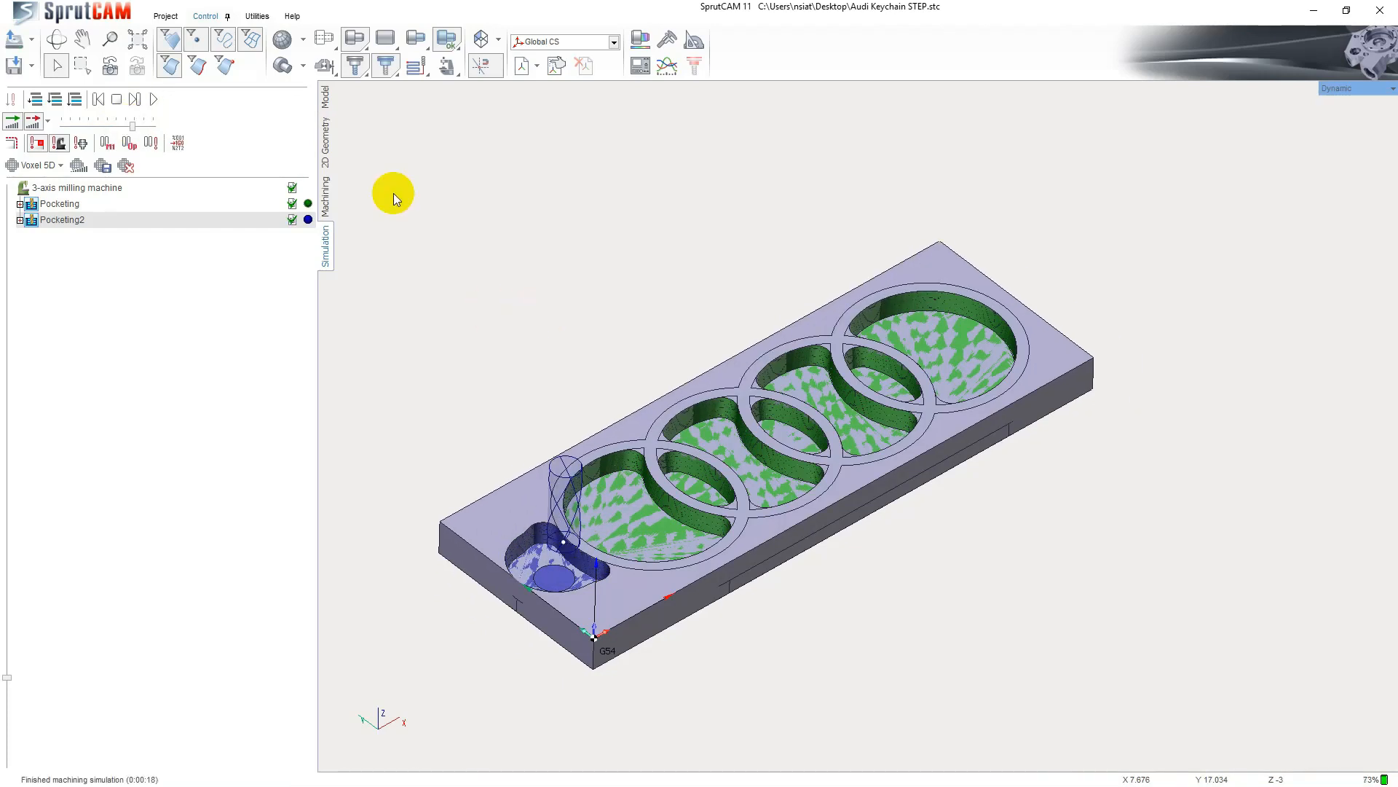
{"action": "right_click_drag", "start_coordinate": [393, 194], "coordinate": [548, 306]}
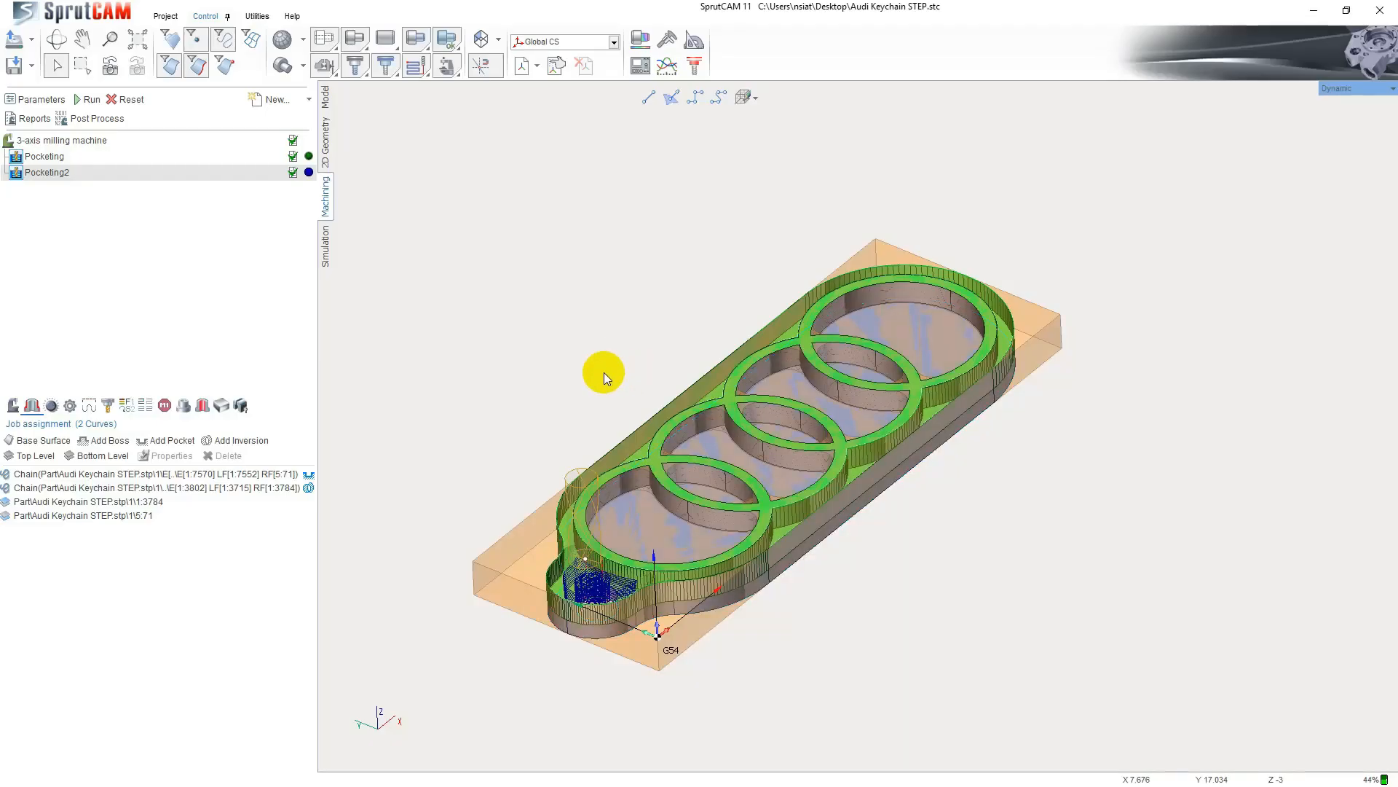
- Add a finishing 2D contouring operation to the 3-axis milling machine
{"action": "mouse_move", "coordinate": [605, 373]}
{"action": "middle_mouse_down"}
{"action": "mouse_move", "coordinate": [602, 400]}
{"action": "mouse_move", "coordinate": [583, 384]}
{"action": "middle_mouse_up"}
{"action": "left_click", "coordinate": [308, 99]}
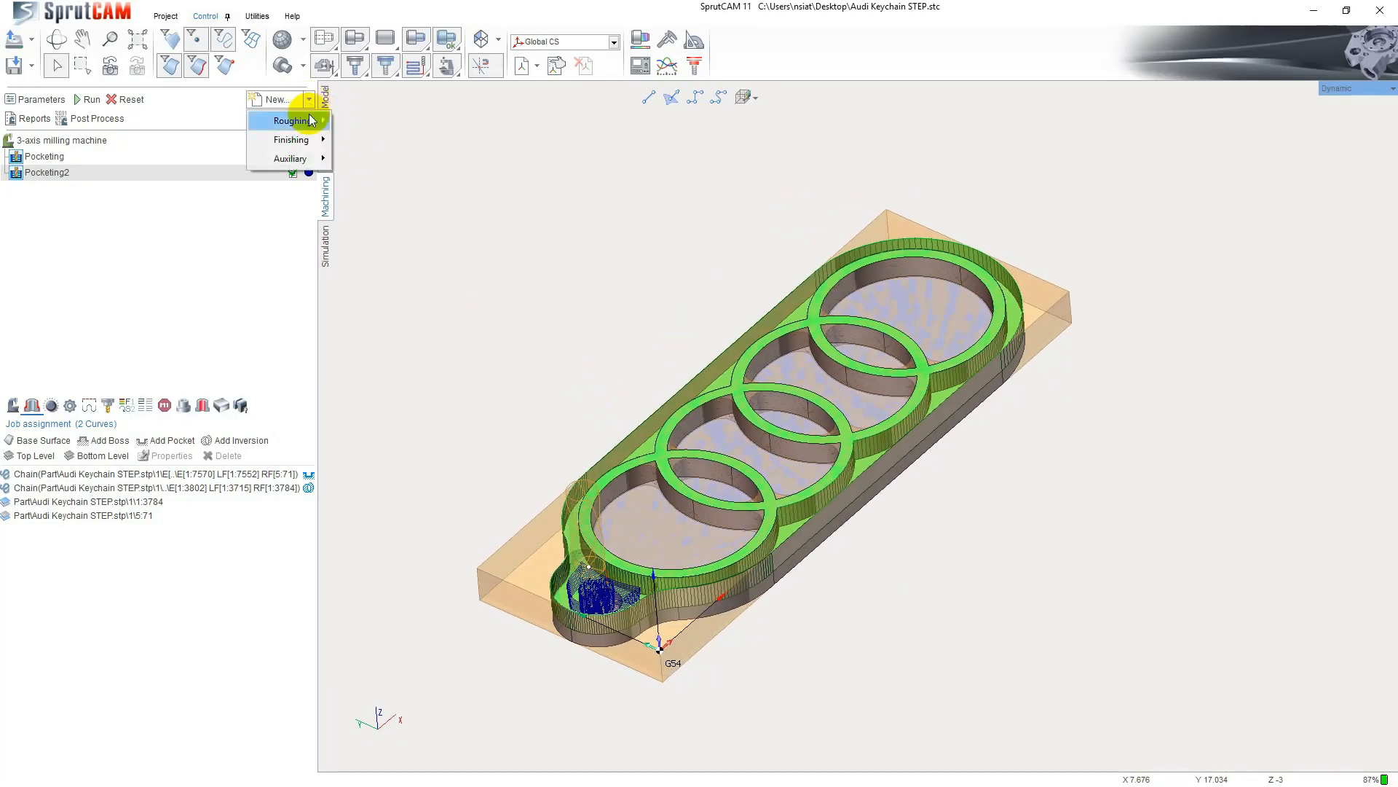
{"action": "mouse_move", "coordinate": [321, 139]}
{"action": "left_click", "coordinate": [373, 139]}
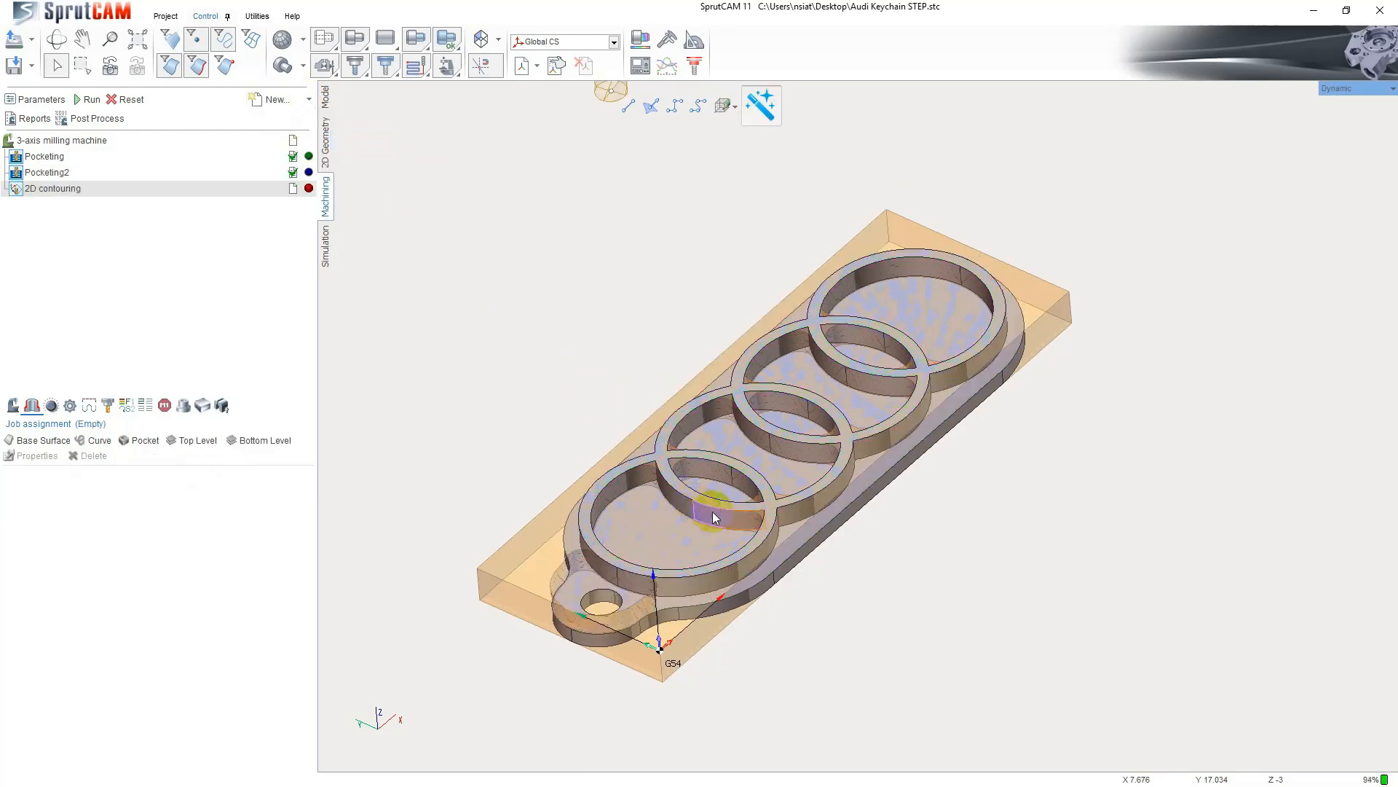
- Select the top outer edges around all four rings and add them to the 2D contouring job assignment as a curve
{"action": "left_click", "coordinate": [763, 542]}
{"action": "left_click", "coordinate": [799, 504]}
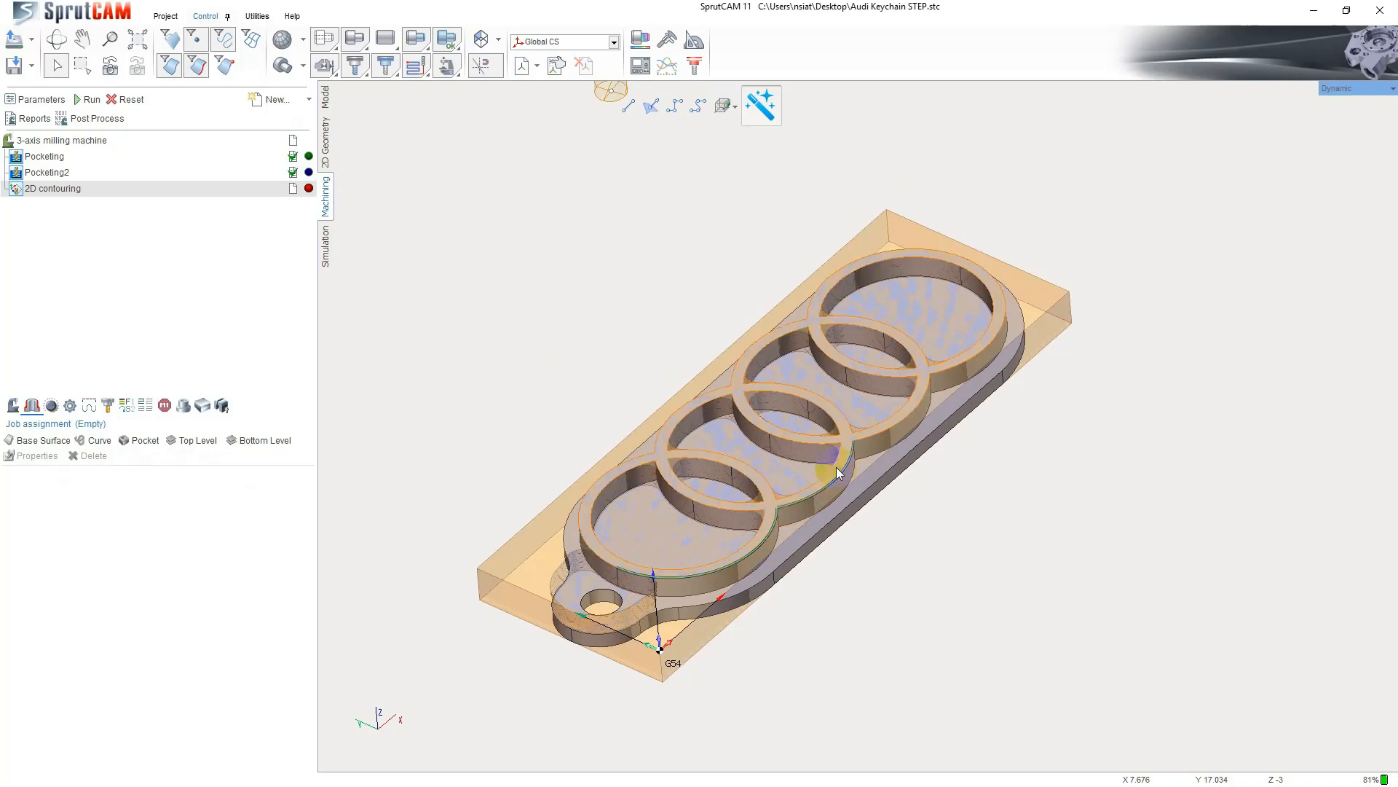
{"action": "left_click", "coordinate": [867, 440]}
{"action": "left_click", "coordinate": [941, 373]}
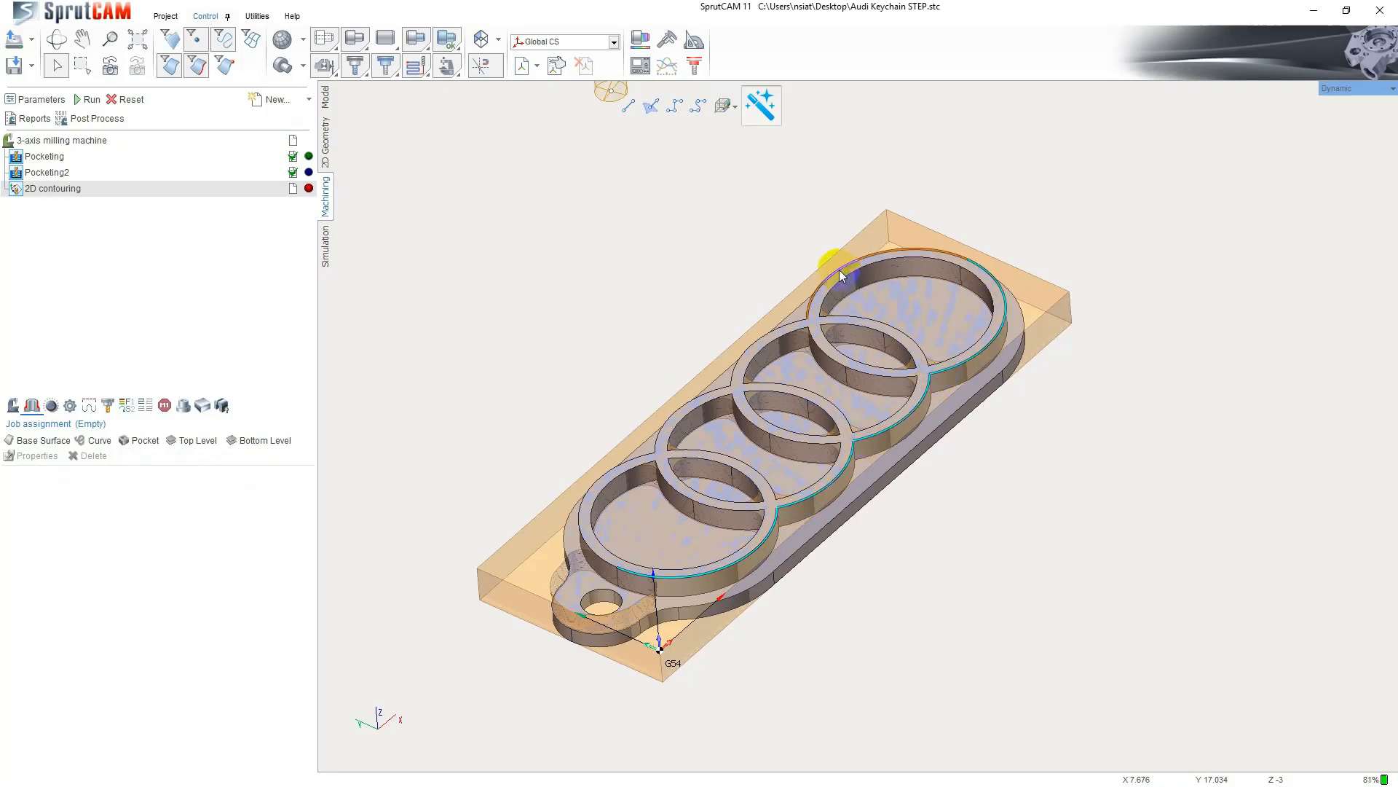
{"action": "left_click", "coordinate": [838, 269]}
{"action": "left_click", "coordinate": [795, 322]}
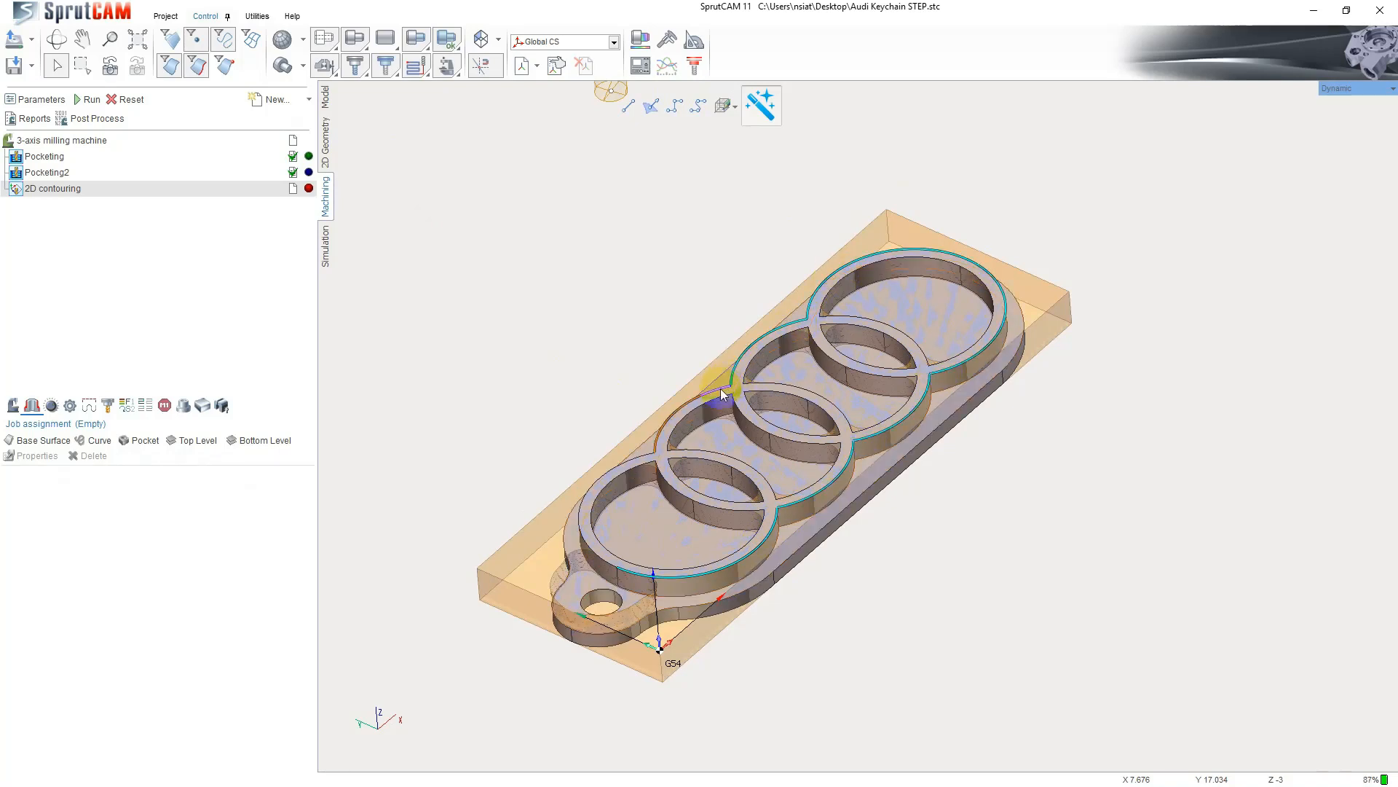
{"action": "left_click", "coordinate": [667, 443]}
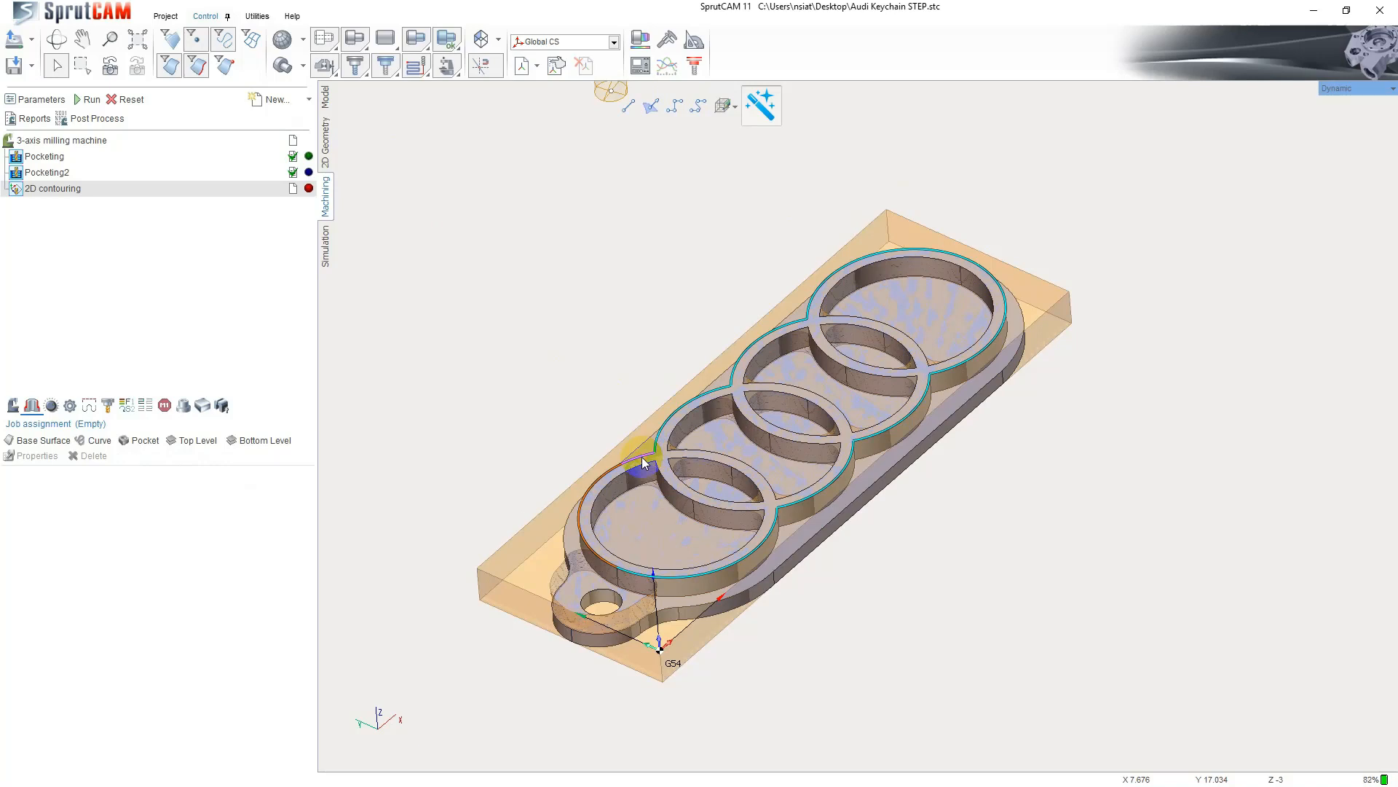
{"action": "left_click", "coordinate": [643, 462]}
{"action": "left_click", "coordinate": [91, 441]}
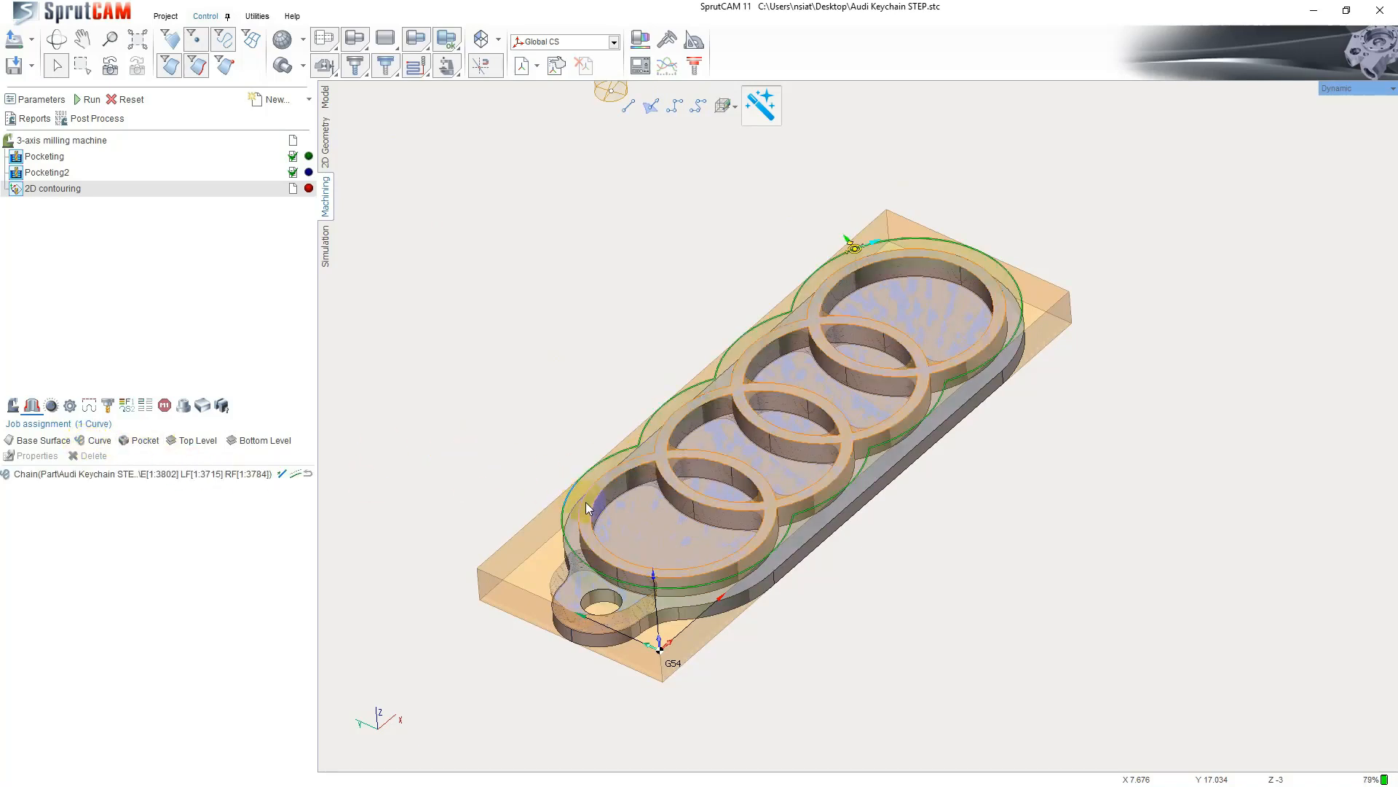
- Set the 2D contouring top level from the rings' upper face and the bottom level from the base plate's upper face
{"action": "left_click", "coordinate": [193, 440]}
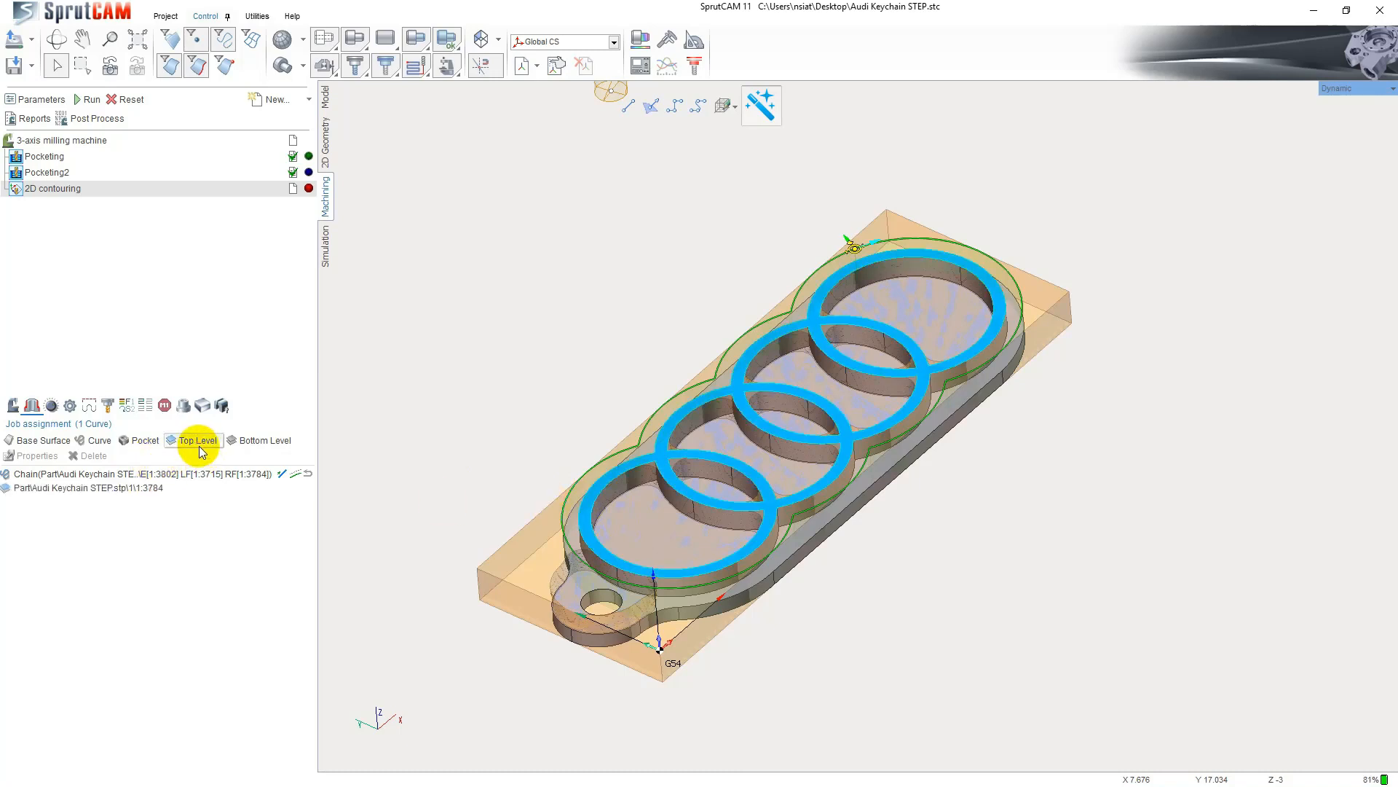
{"action": "left_click", "coordinate": [579, 575]}
{"action": "left_click", "coordinate": [280, 445]}
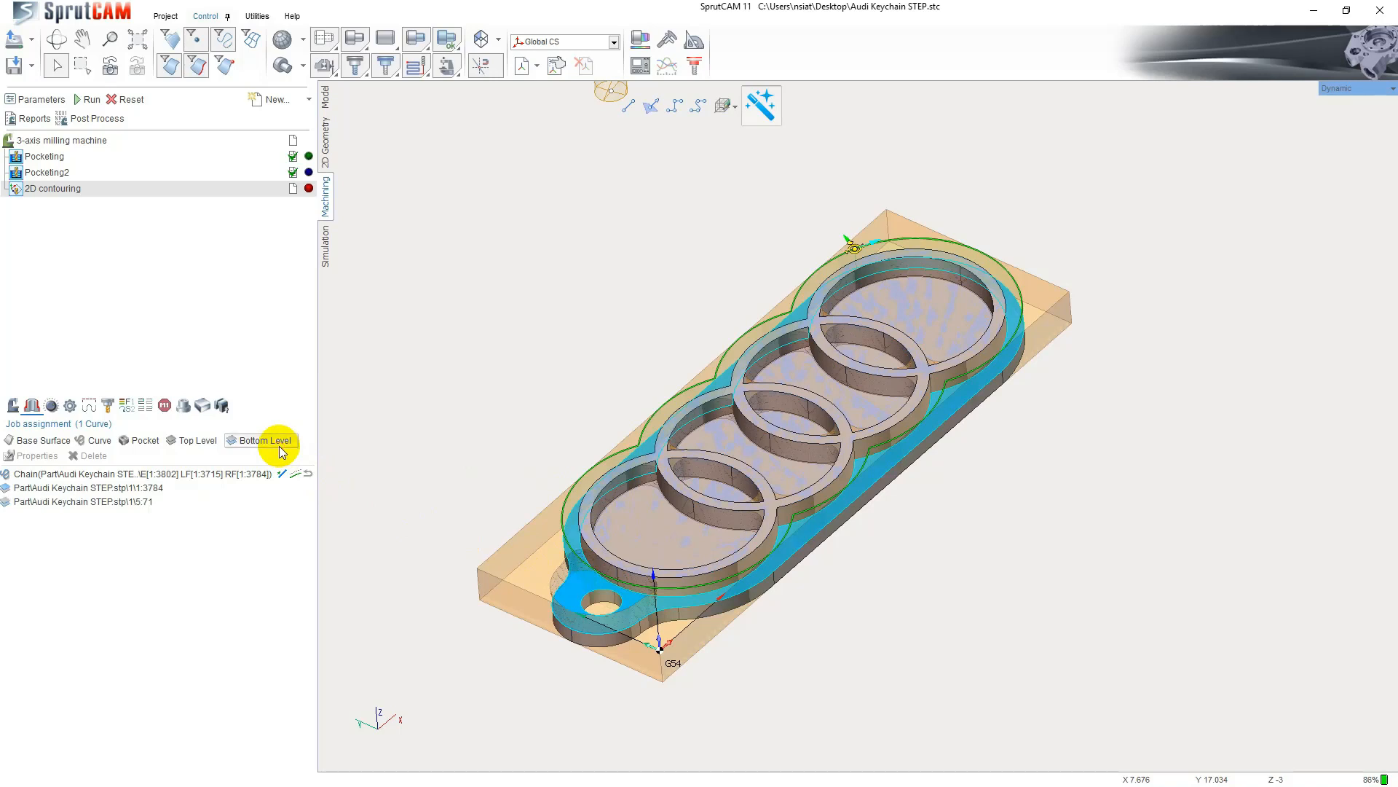
- Assign the 4mm Flat Endmill from the tool library to the 2D contouring operation
{"action": "double_click", "coordinate": [73, 191]}
{"action": "left_click", "coordinate": [244, 123]}
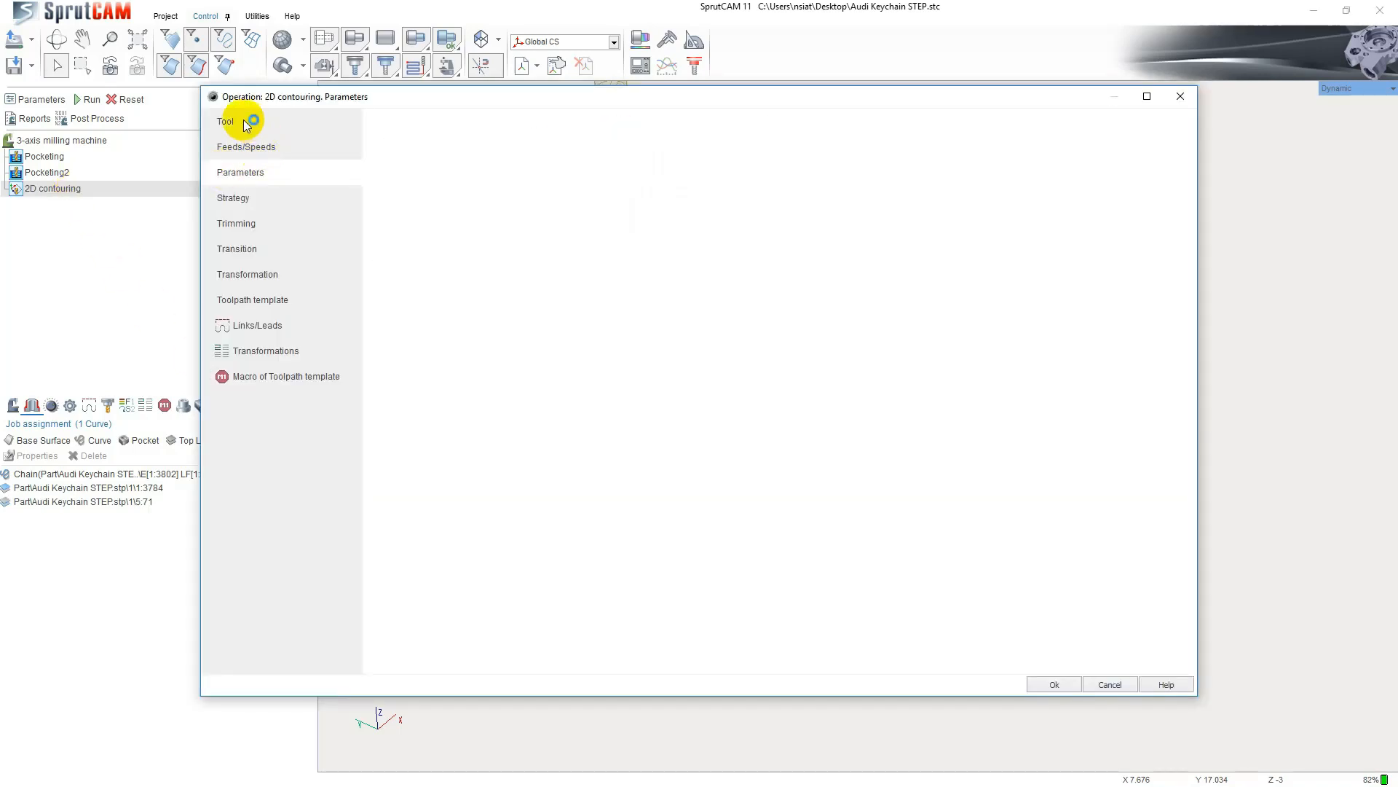
{"action": "left_click", "coordinate": [417, 393]}
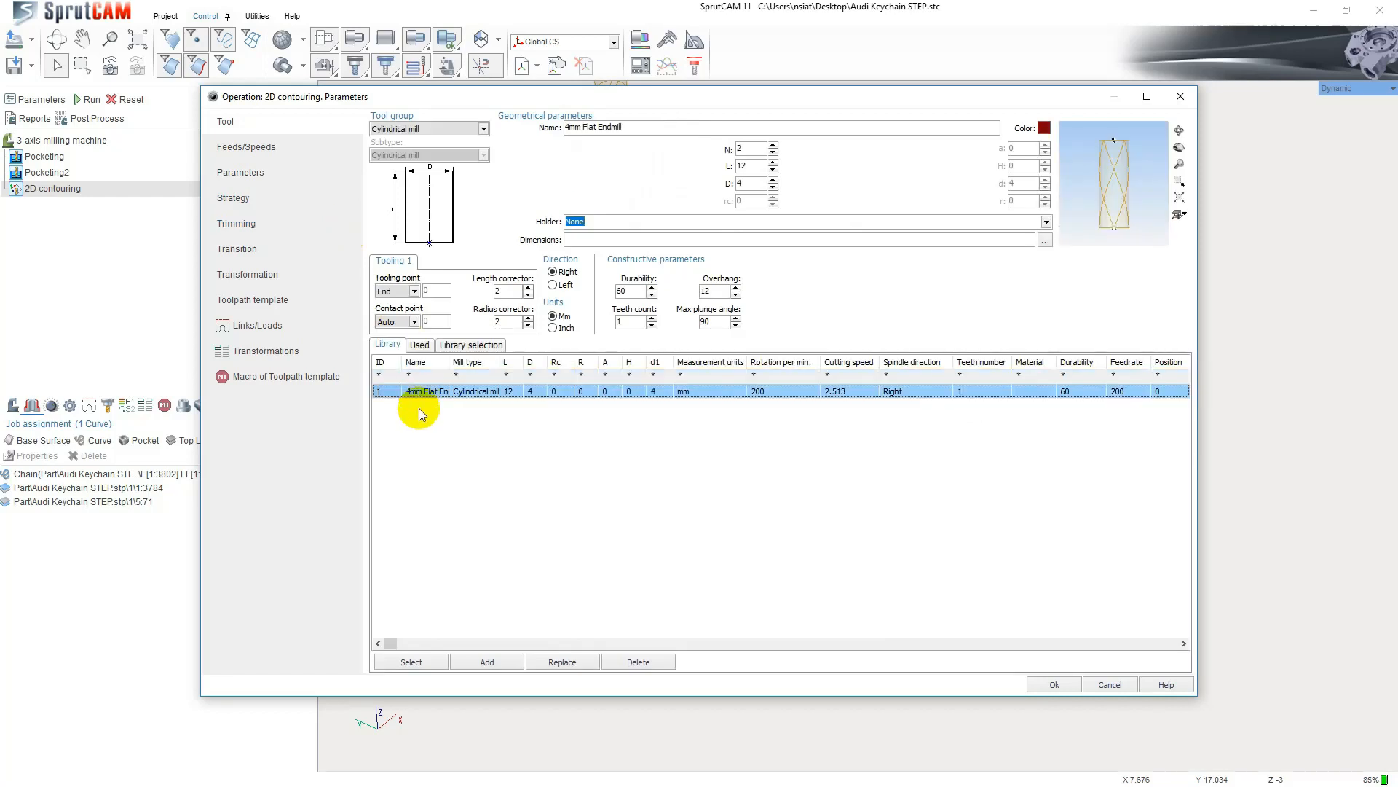
{"action": "left_click", "coordinate": [411, 661]}
- Set 2D contouring to Smart cut feed with a horizontal feed of 2000 and a downward feed of 30 mm per min
{"action": "left_click", "coordinate": [264, 150]}
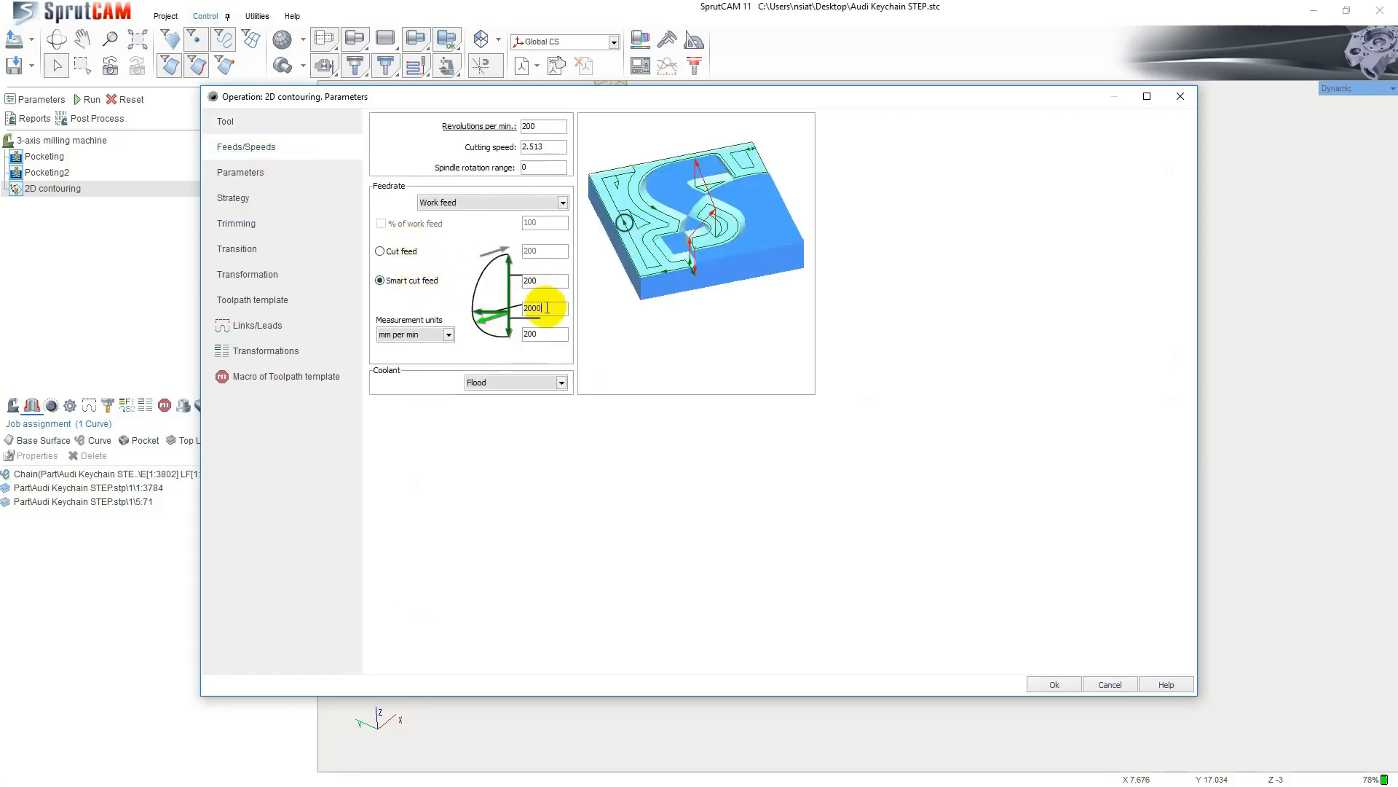
{"action": "double_click", "coordinate": [545, 334]}
{"action": "type", "text": "30"}
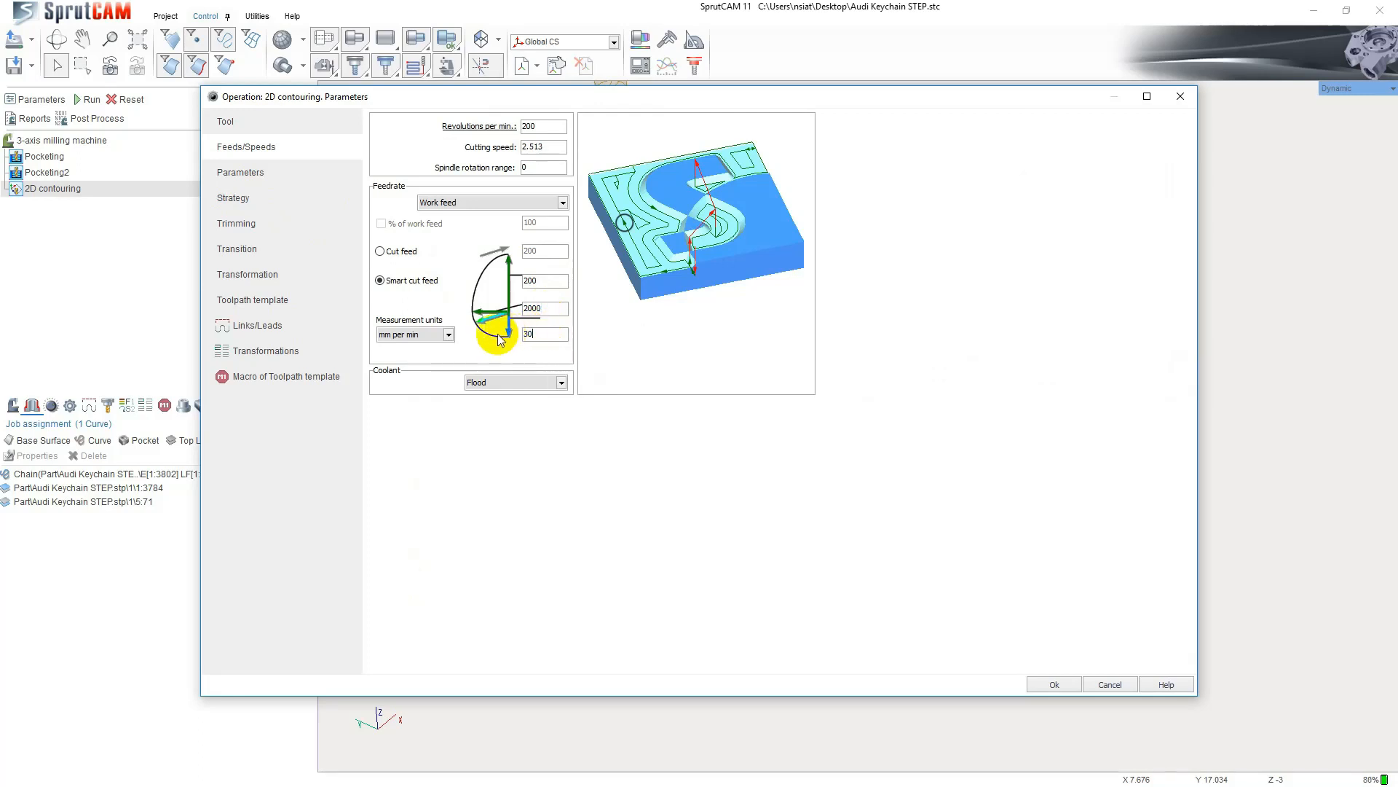
- Set the 2D contouring Z retract height to 2 with a distance-based depth of cut, and calculate its toolpath
{"action": "left_click", "coordinate": [247, 194]}
{"action": "left_click", "coordinate": [249, 181]}
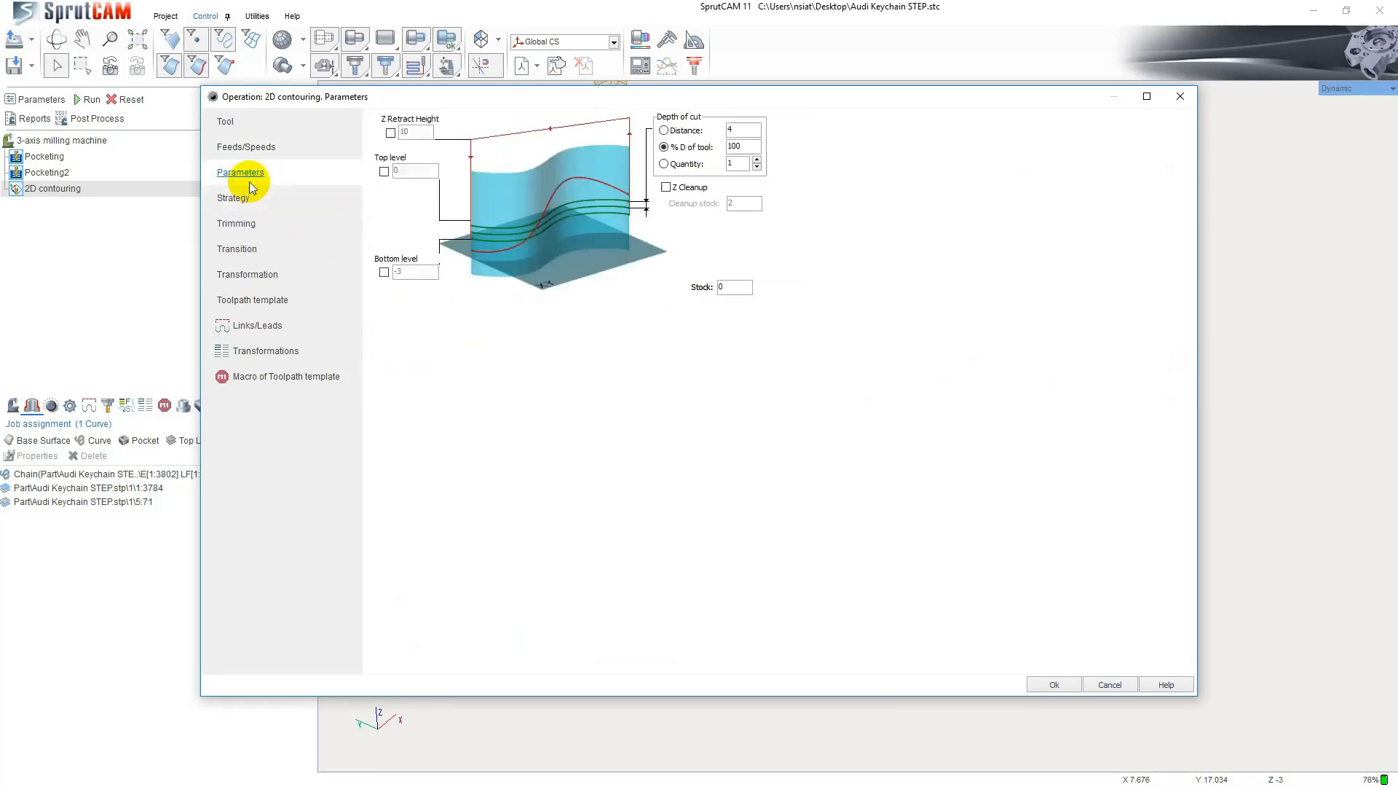
{"action": "left_click", "coordinate": [391, 133]}
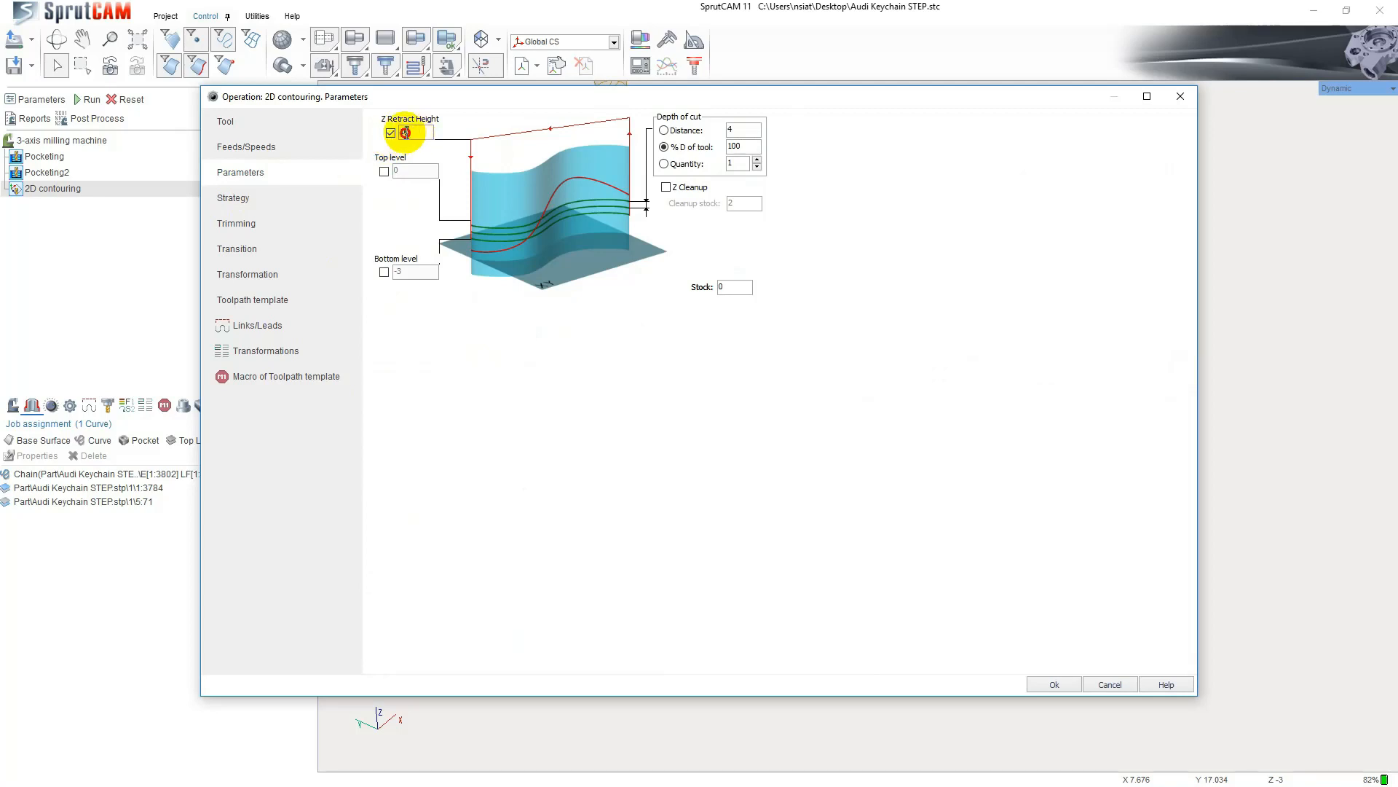
{"action": "type", "text": "2"}
{"action": "left_click", "coordinate": [664, 131]}
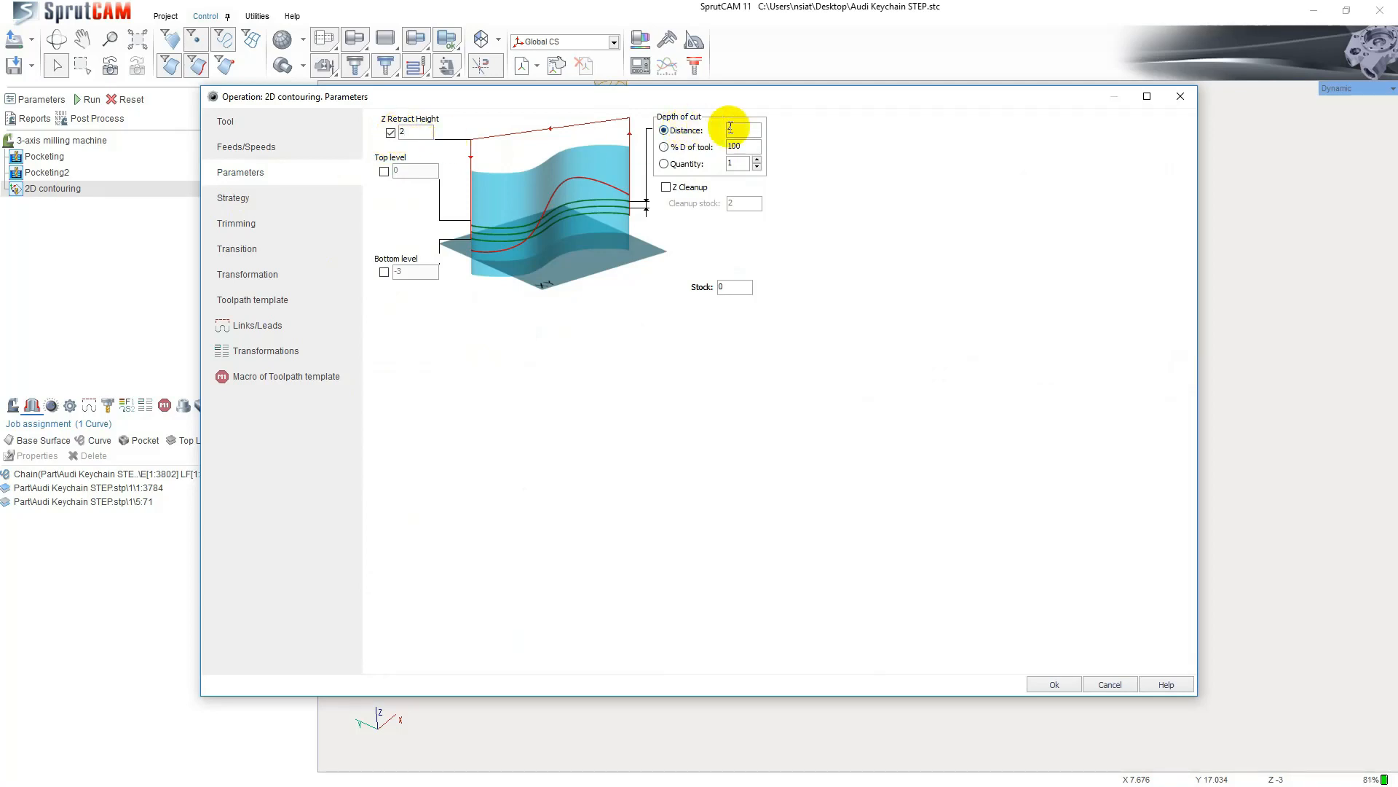
{"action": "double_click", "coordinate": [728, 129]}
{"action": "left_click", "coordinate": [1053, 687]}
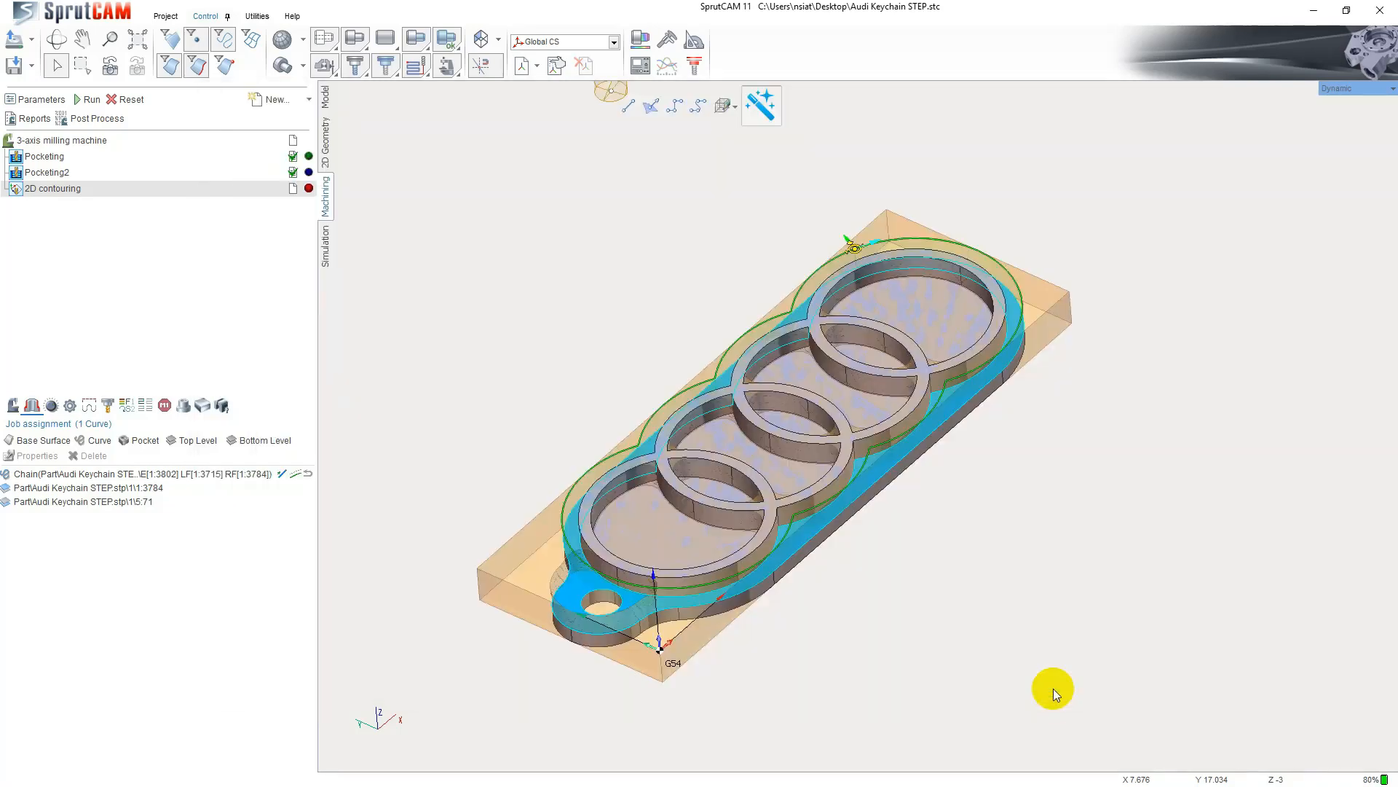
{"action": "left_click", "coordinate": [90, 99]}
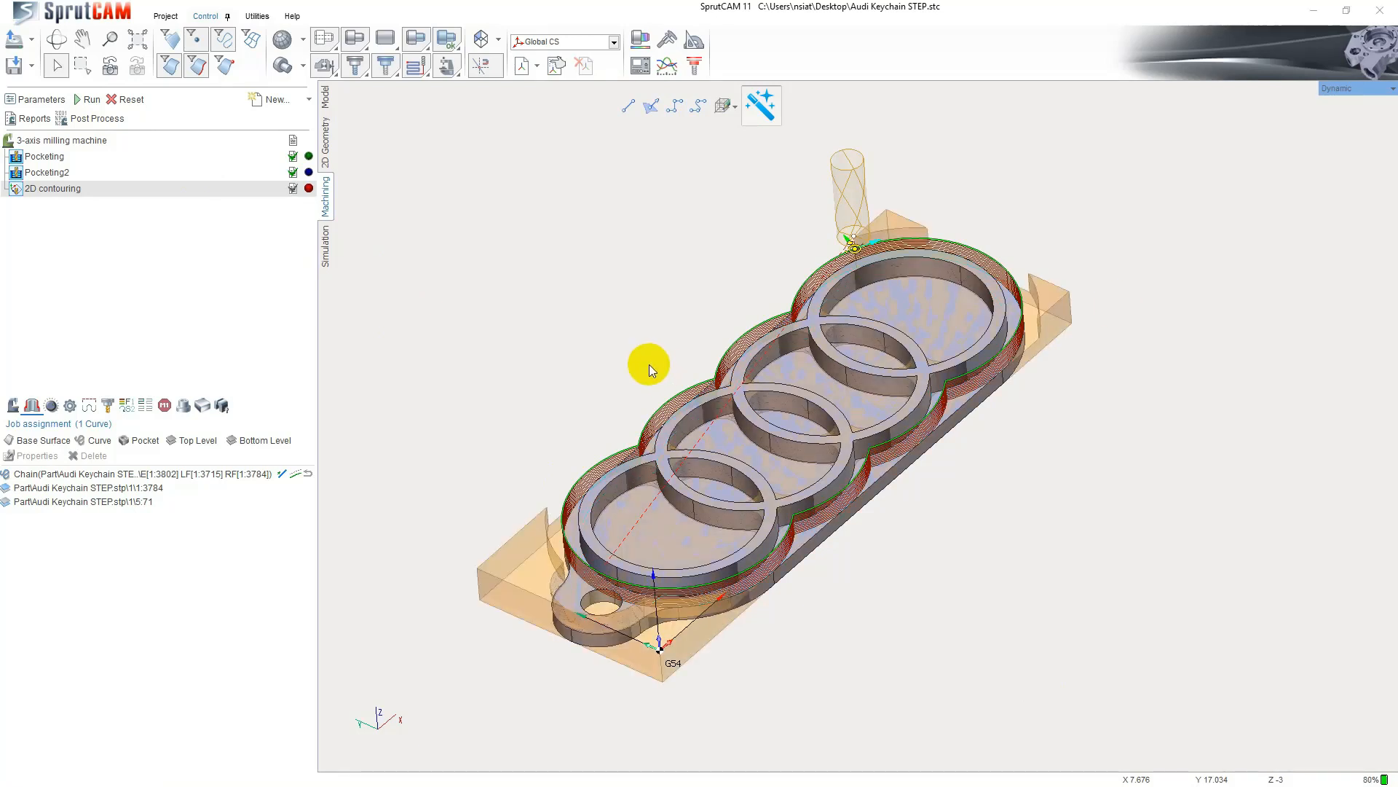
- Add a second finishing 2D contouring operation and assign the base plate's outer upper edges to it as a curve
{"action": "left_click", "coordinate": [310, 99]}
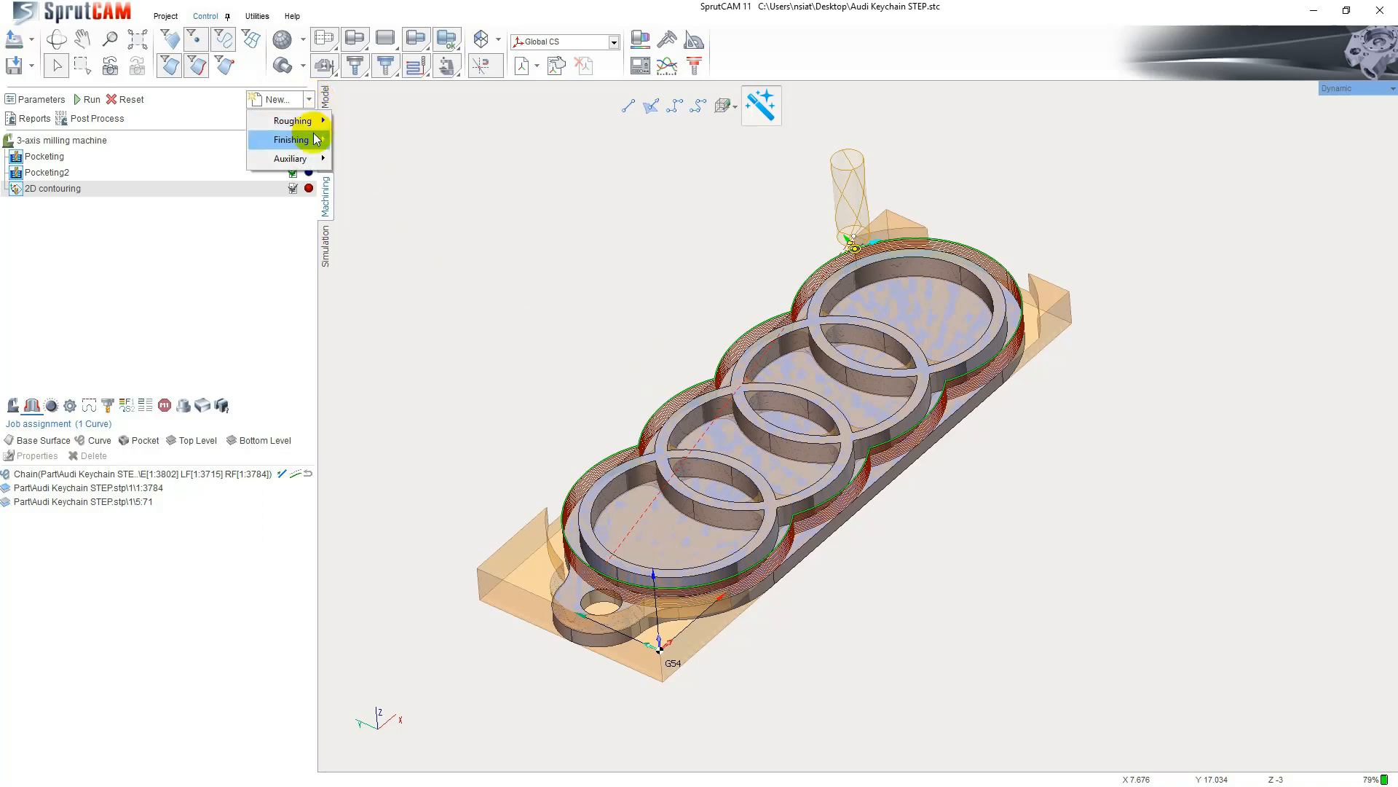
{"action": "left_click", "coordinate": [352, 137]}
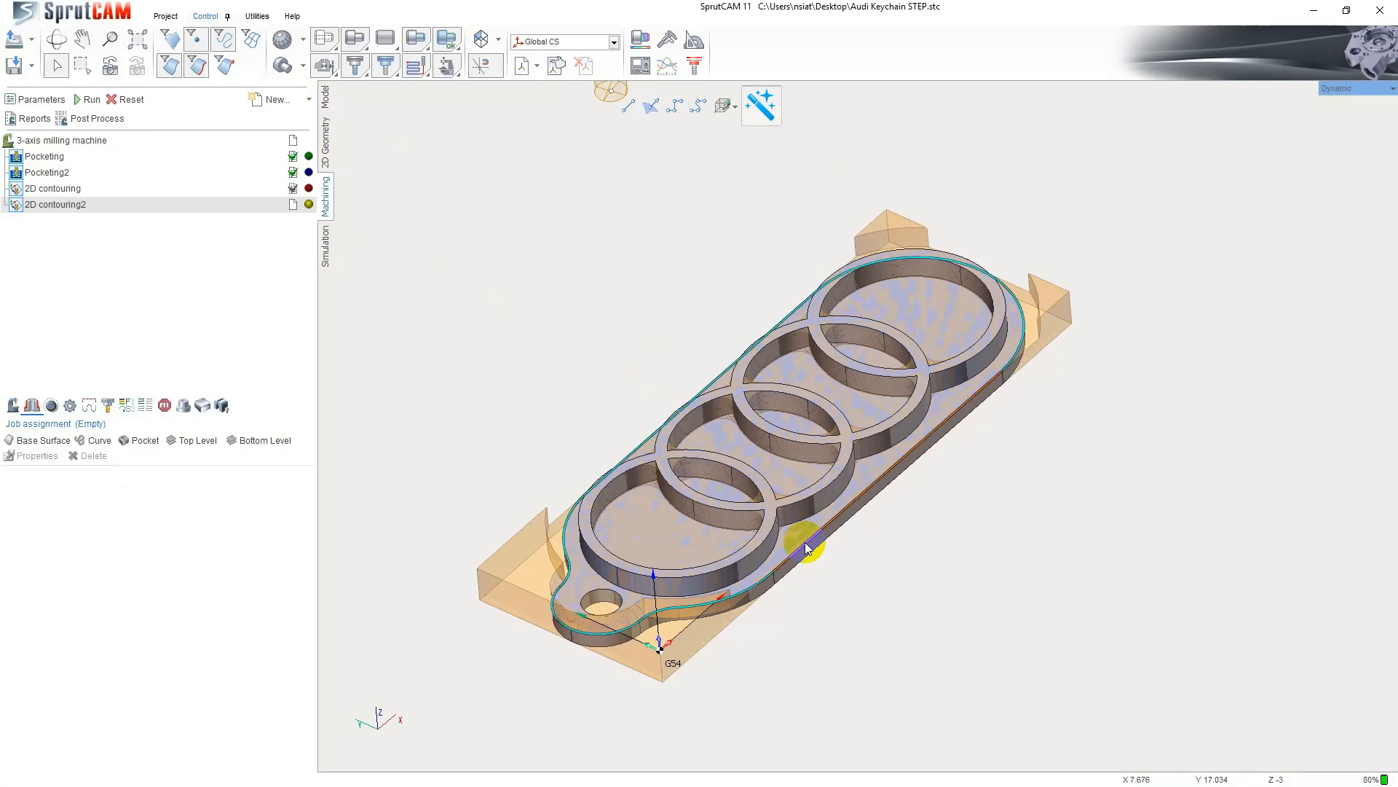
{"action": "left_click", "coordinate": [99, 441]}
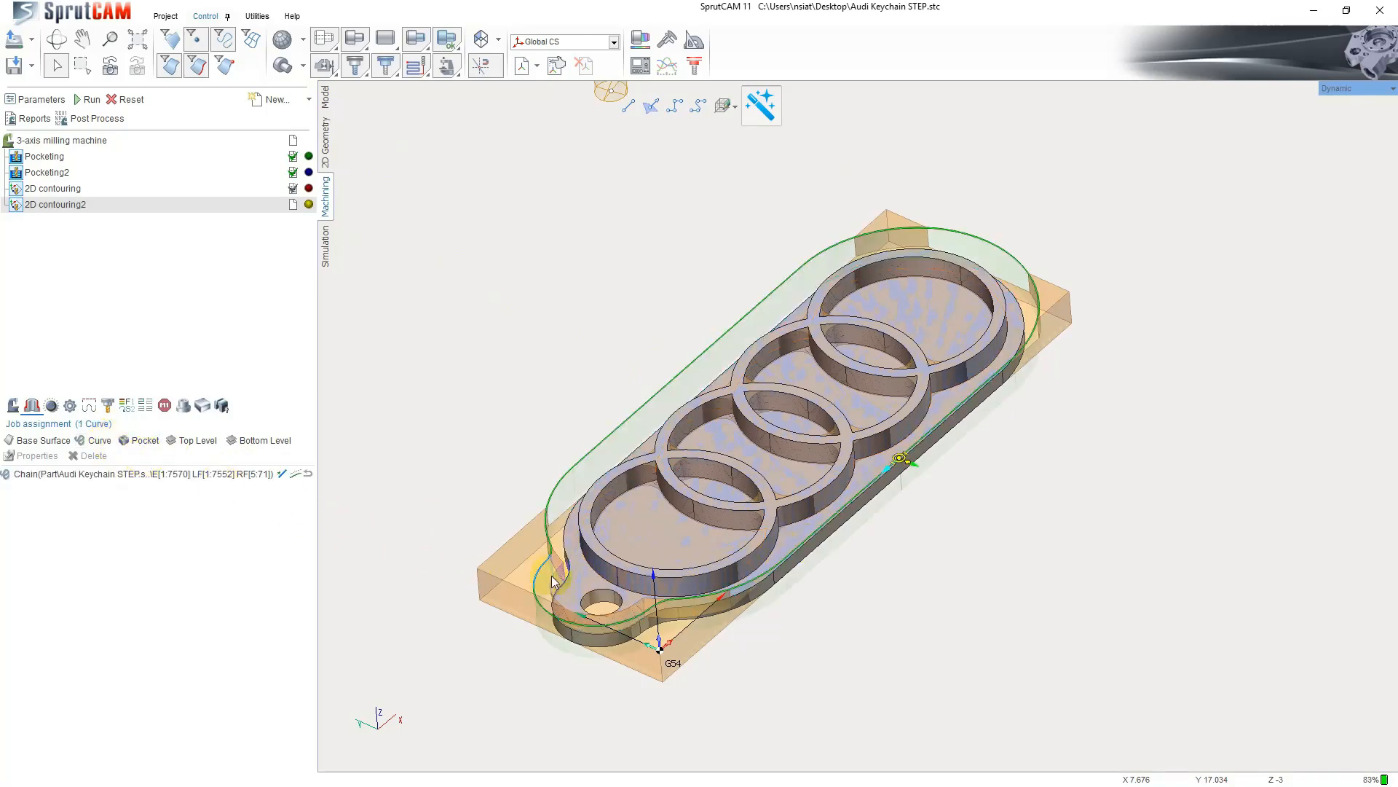
- Set the 2D contouring2 top level from the rings' upper face and the bottom level from the base plate's underside
{"action": "left_click", "coordinate": [586, 523]}
{"action": "left_click", "coordinate": [208, 440]}
{"action": "middle_click_drag", "start_coordinate": [849, 635], "coordinate": [743, 575]}
{"action": "left_click", "coordinate": [714, 613]}
{"action": "left_click", "coordinate": [262, 440]}
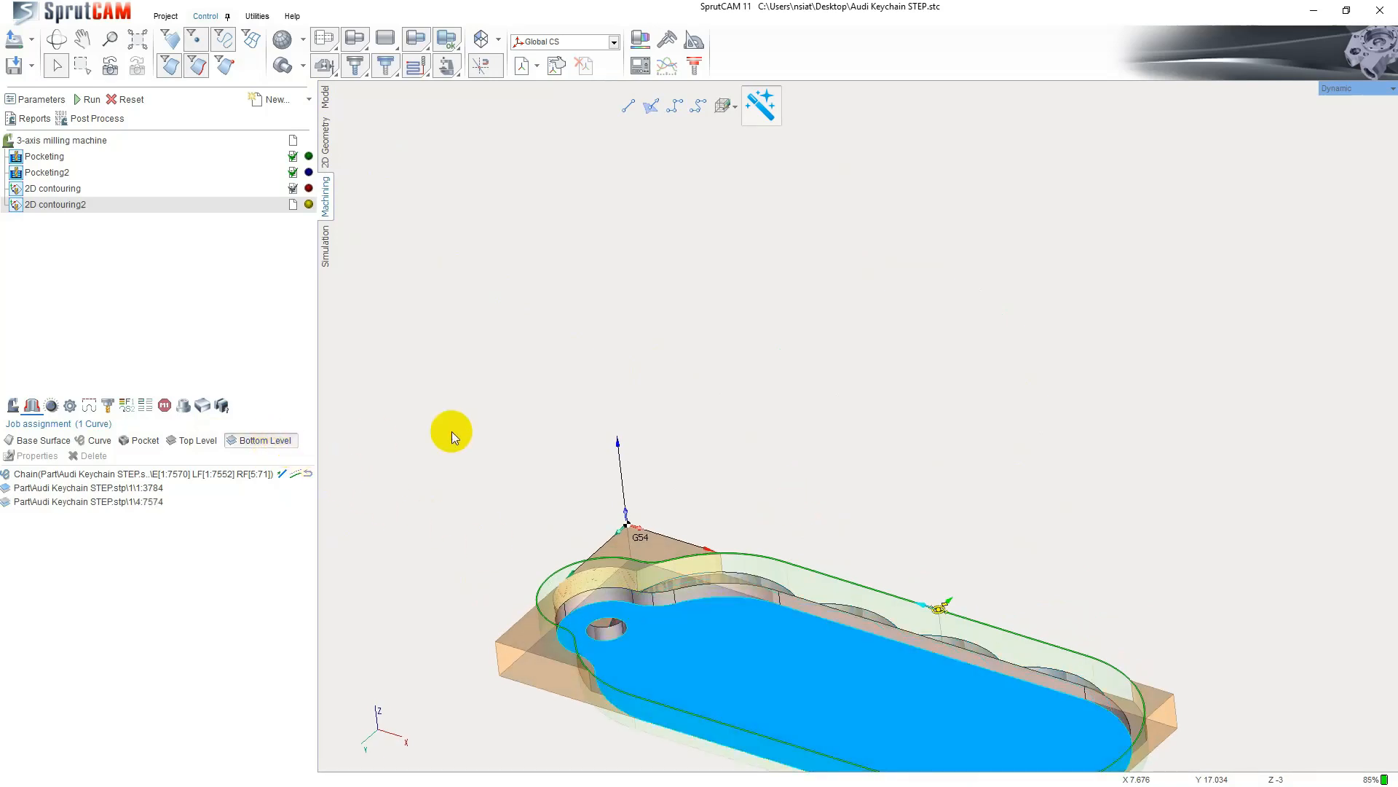
{"action": "middle_click_drag", "start_coordinate": [556, 315], "coordinate": [588, 475]}
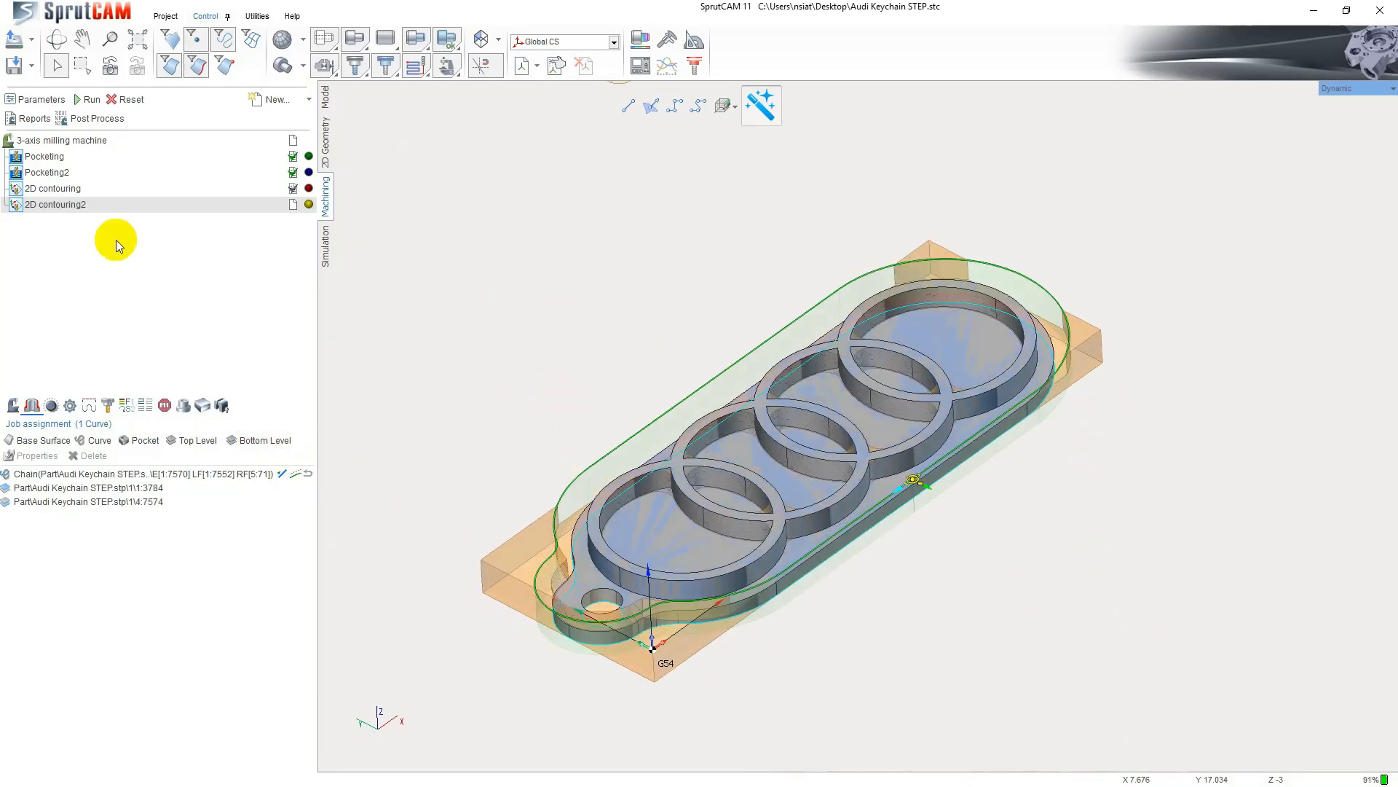
- For 2D contouring2, pick the 4mm flat endmill and set Smart cut feed with a horizontal feed of 2000 and a downward feed of 30 mm per min
{"action": "double_click", "coordinate": [37, 202]}
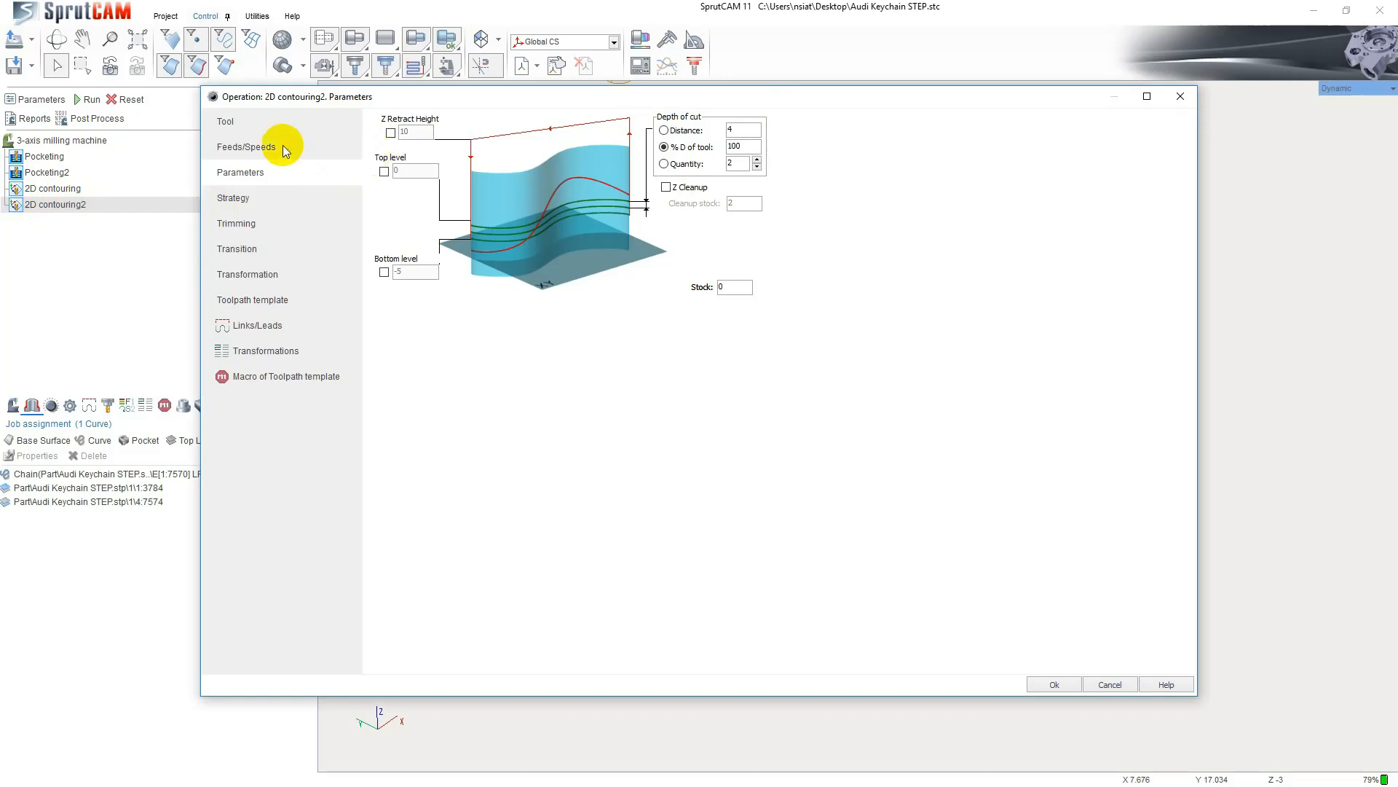
{"action": "left_click", "coordinate": [260, 121]}
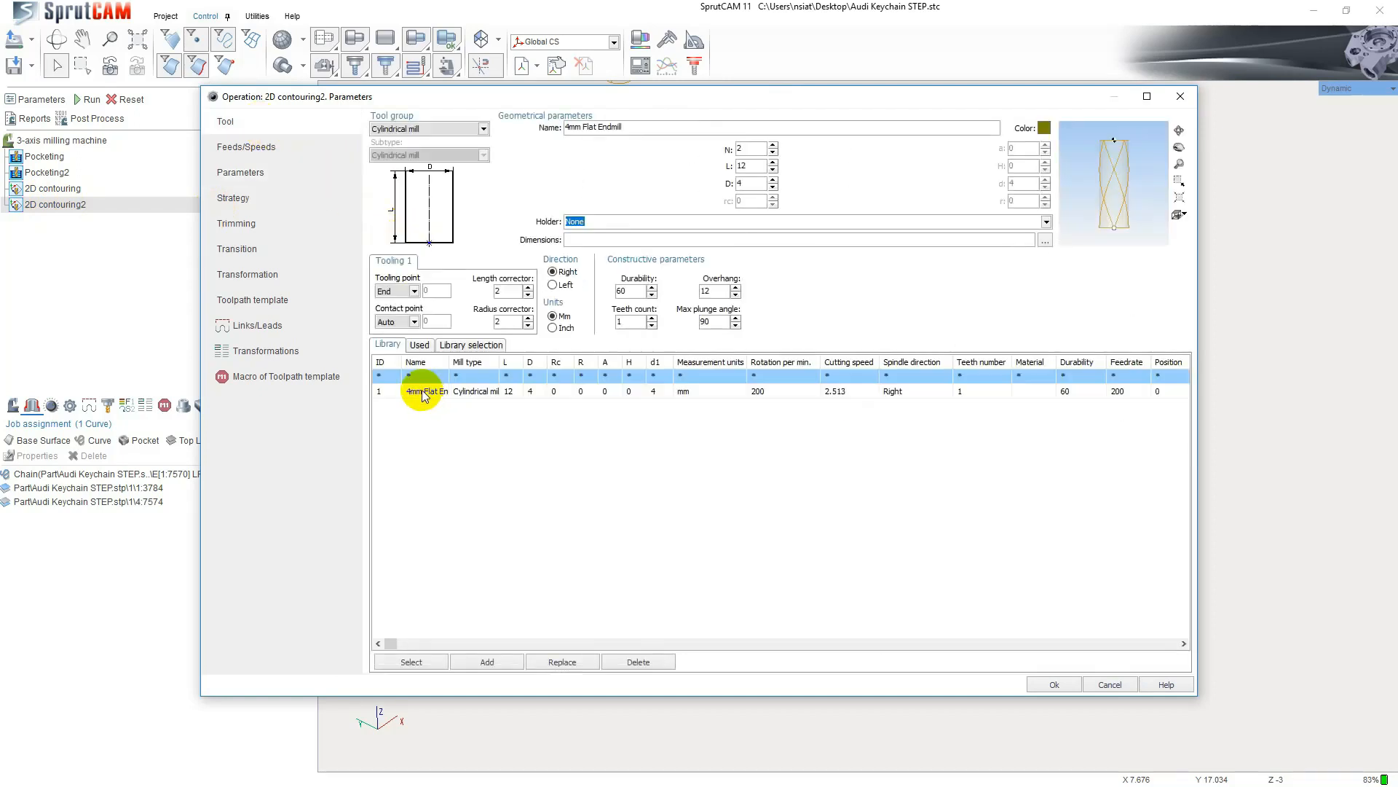
{"action": "left_click", "coordinate": [423, 396]}
{"action": "left_click", "coordinate": [269, 150]}
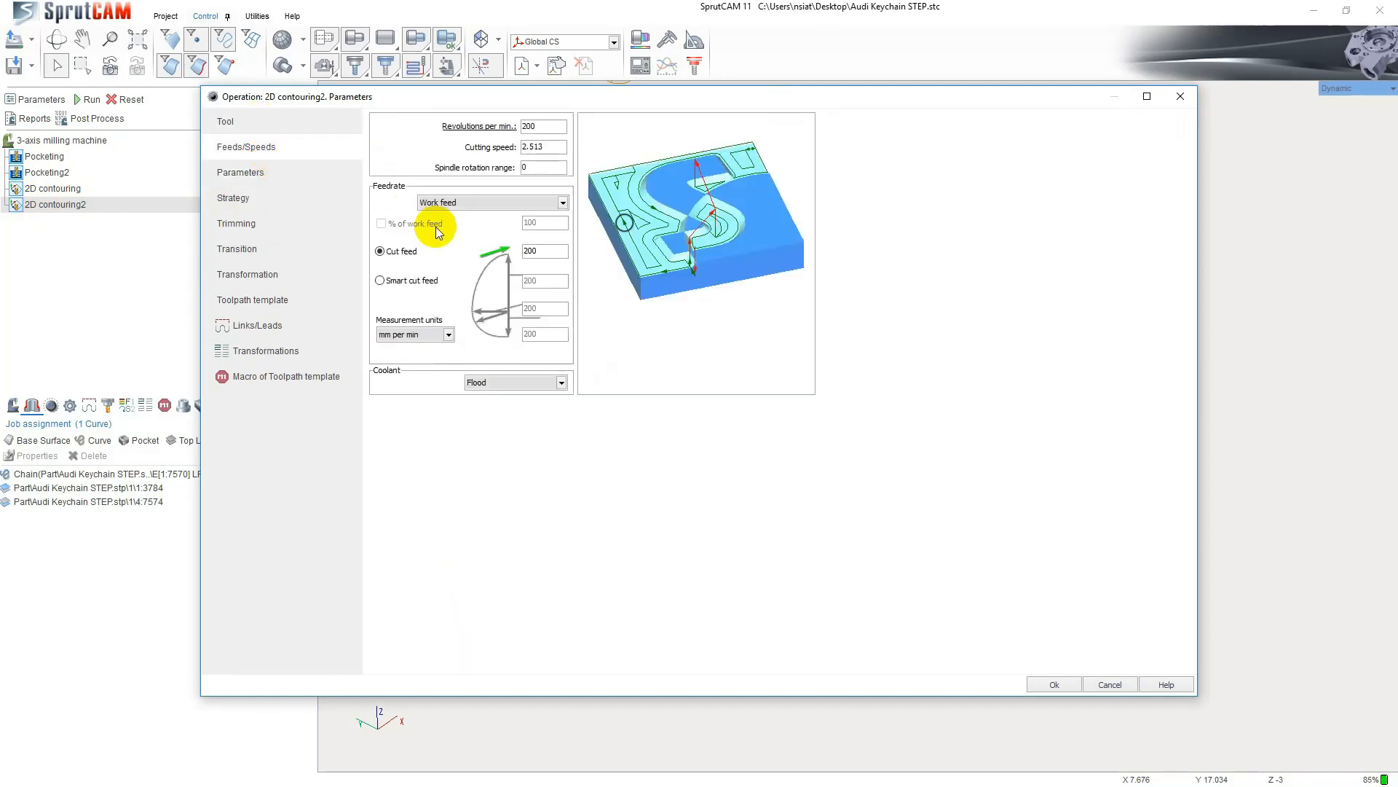
{"action": "left_click", "coordinate": [408, 280]}
{"action": "left_click", "coordinate": [540, 308]}
{"action": "type", "text": "0"}
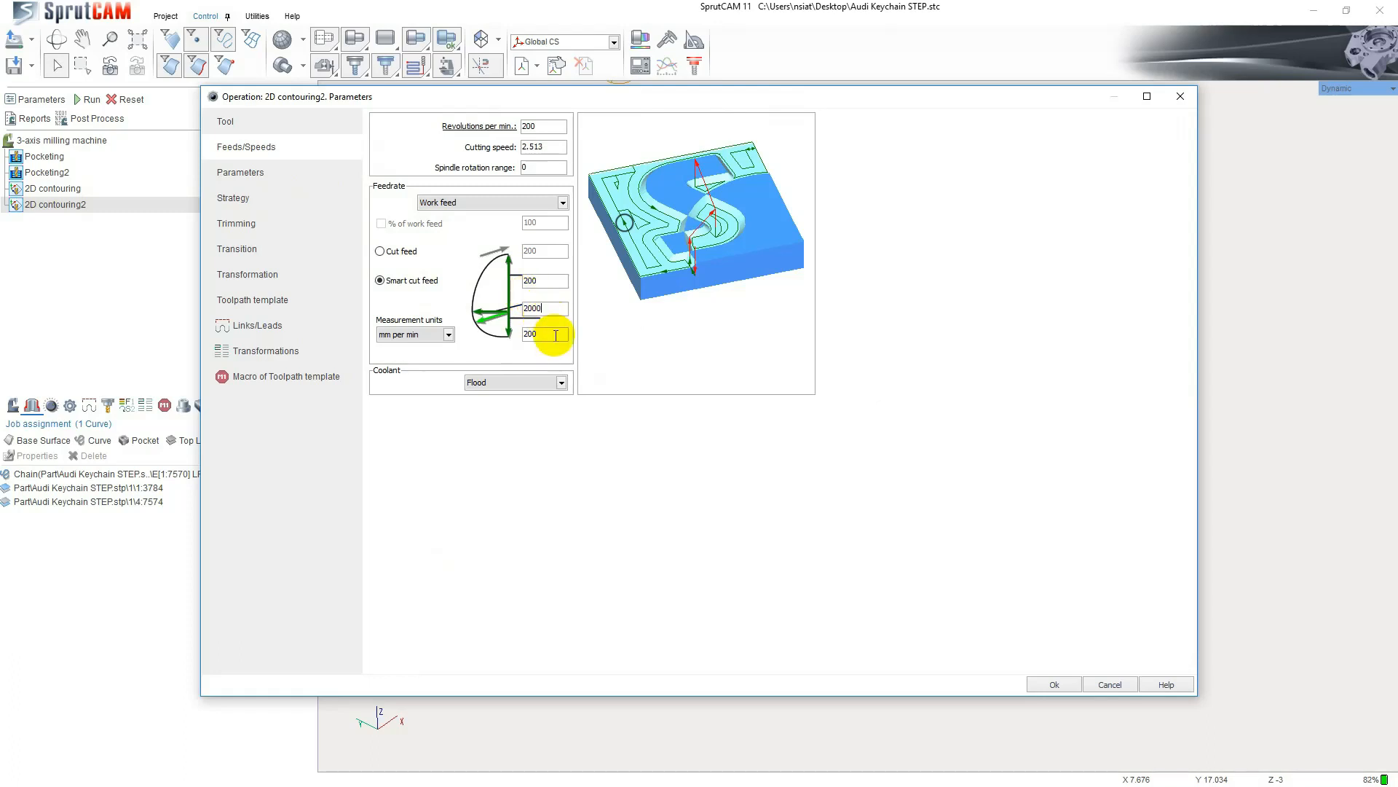
{"action": "double_click", "coordinate": [555, 335]}
{"action": "type", "text": "30"}
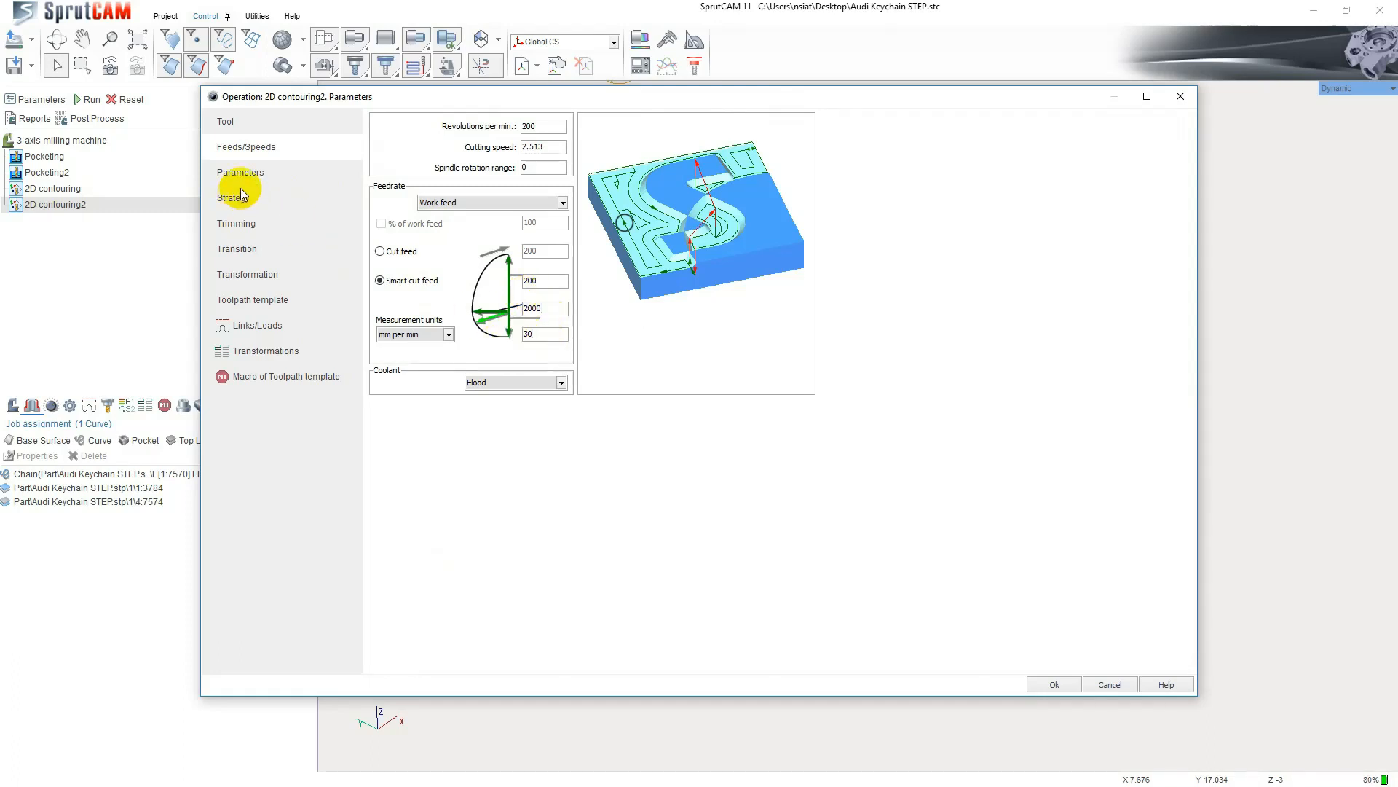
- Set the 2D contouring2 Z retract height to 2 and the depth of cut to a distance of 0.25, and calculate its toolpath
{"action": "left_click", "coordinate": [245, 174]}
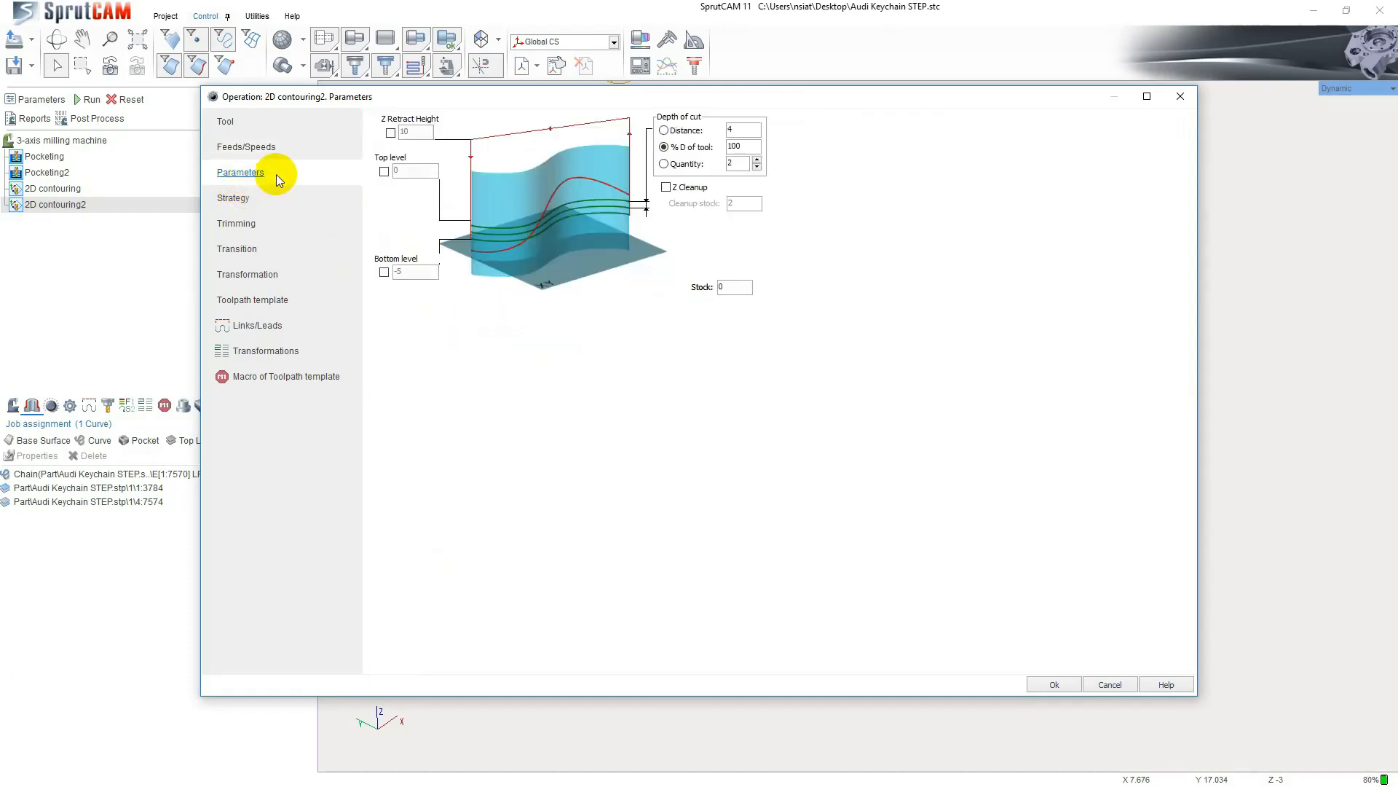
{"action": "left_click", "coordinate": [391, 132]}
{"action": "type", "text": "2"}
{"action": "left_click", "coordinate": [684, 129]}
{"action": "double_click", "coordinate": [739, 130]}
{"action": "type", "text": "0"}
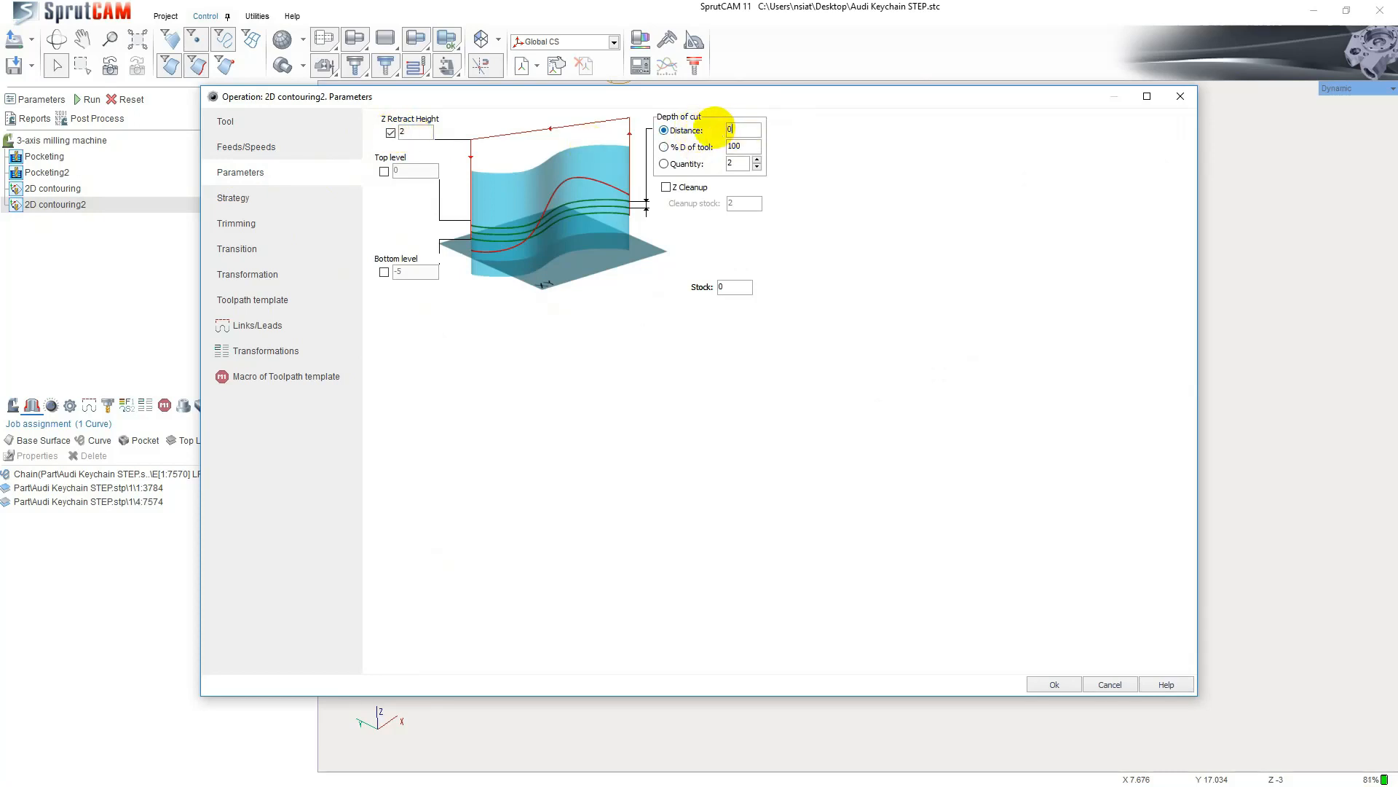
{"action": "type", "text": ".25"}
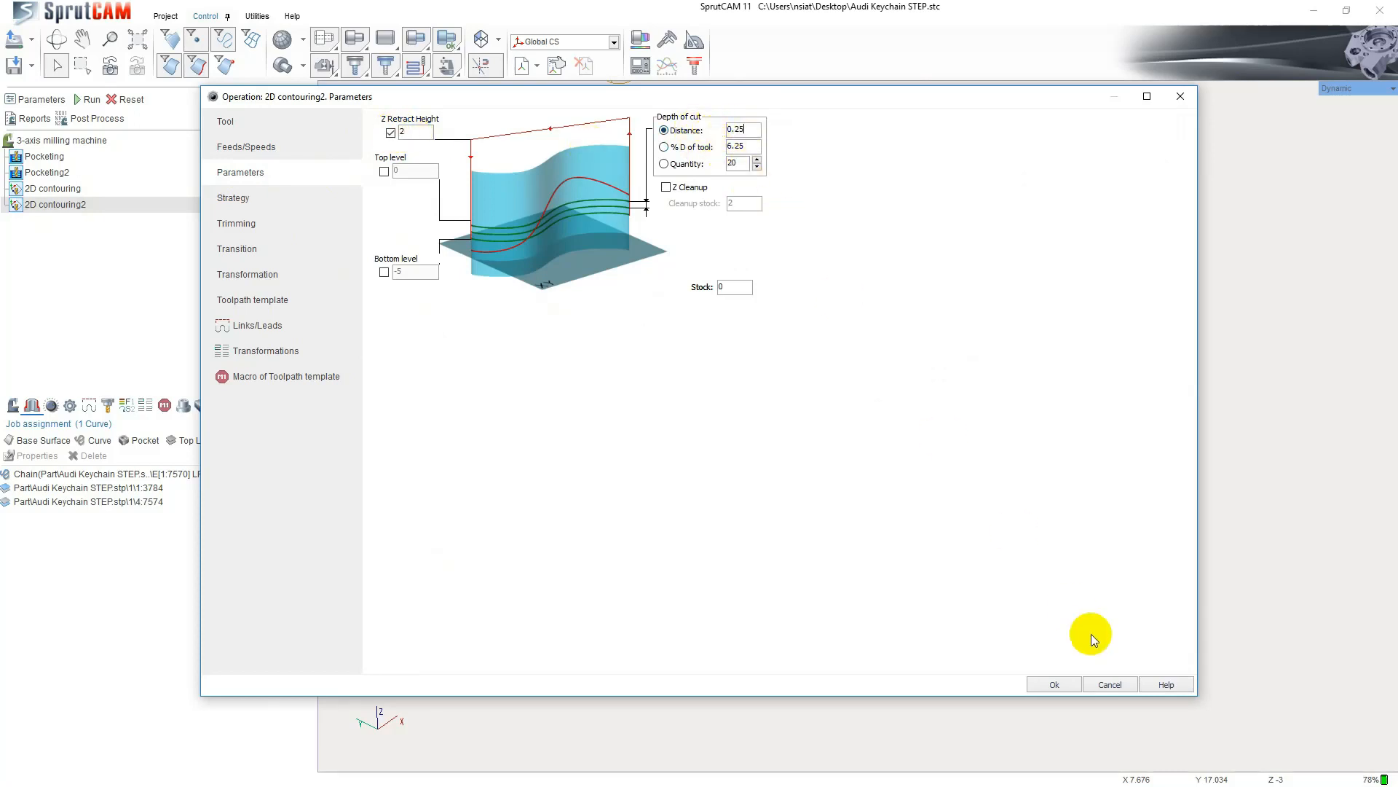
{"action": "left_click", "coordinate": [1055, 684]}
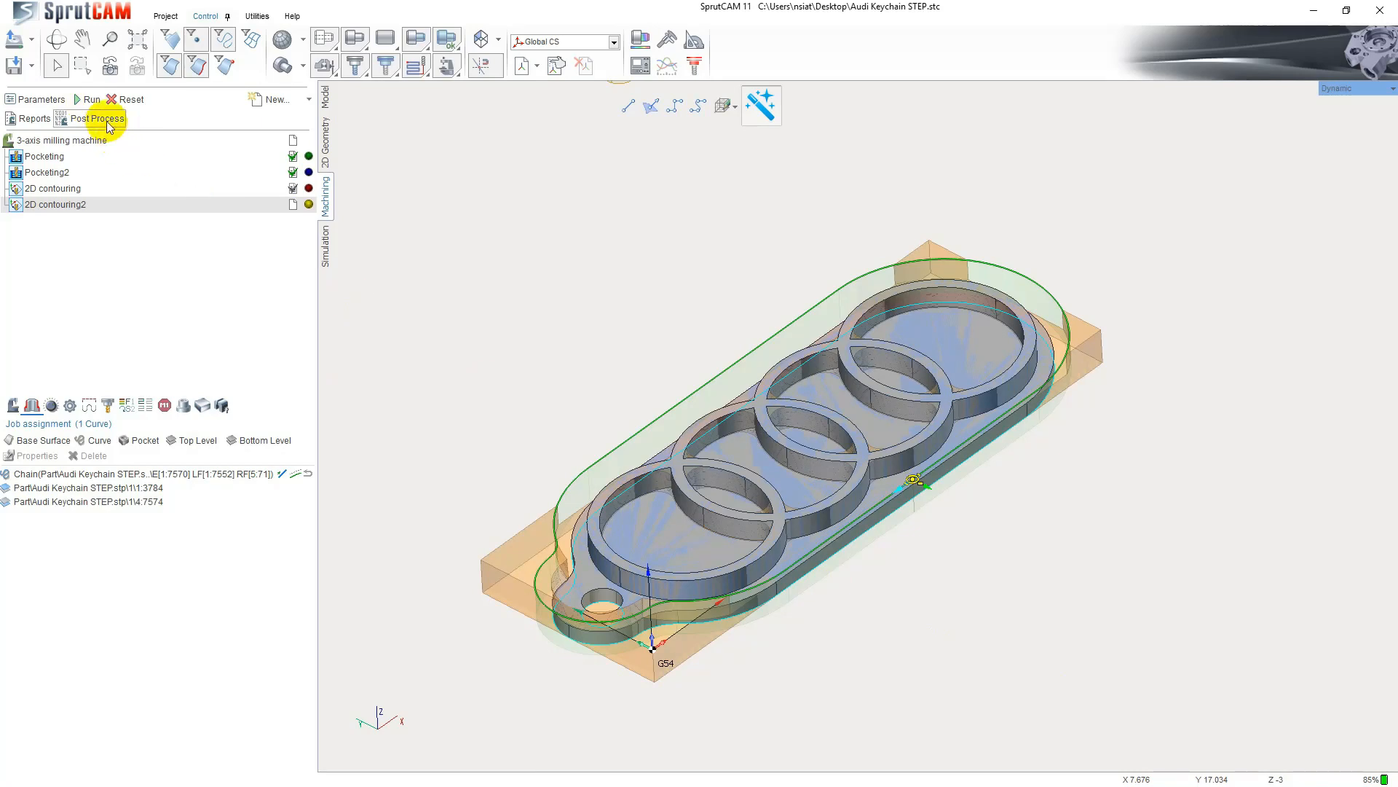
{"action": "left_click", "coordinate": [88, 102]}
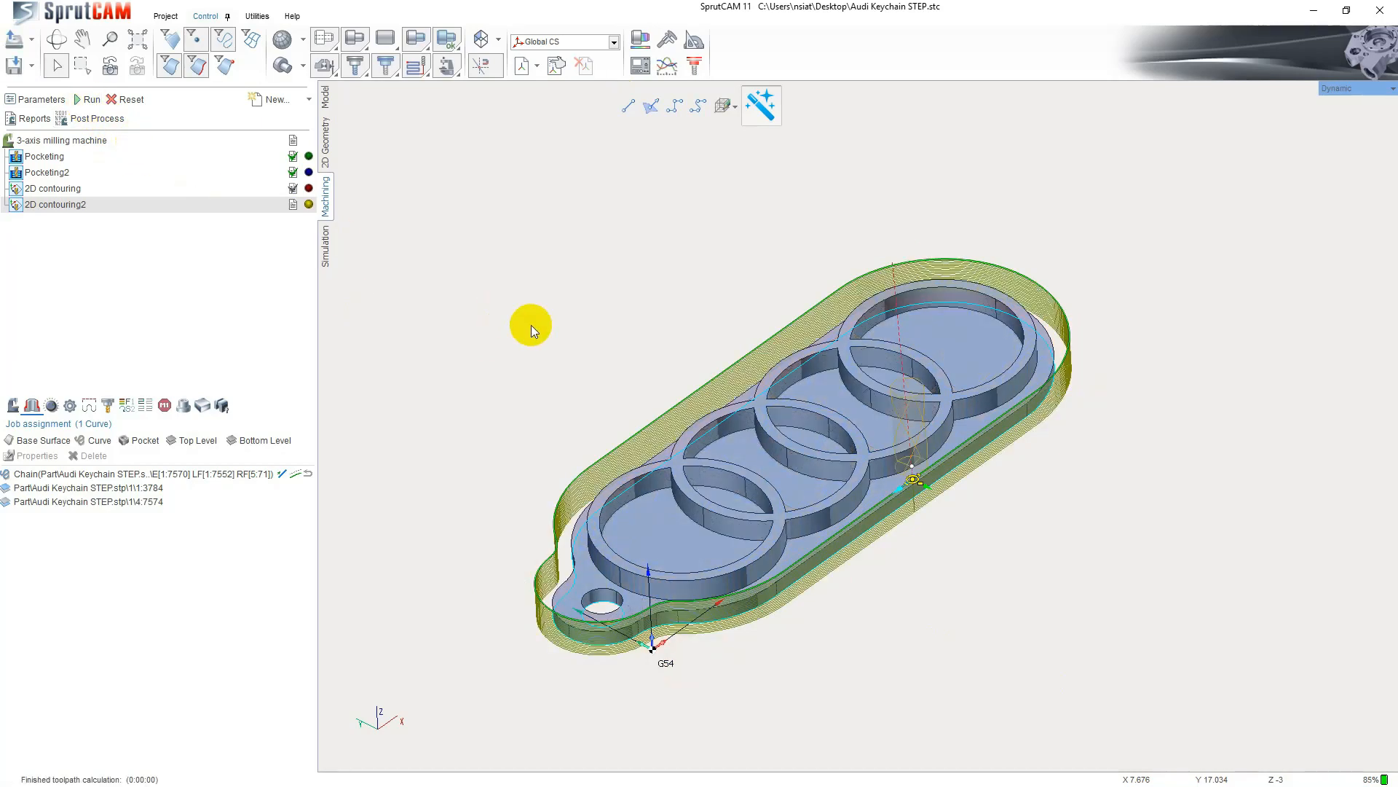
{"action": "mouse_move", "coordinate": [531, 326]}
{"action": "middle_mouse_down"}
{"action": "mouse_move", "coordinate": [571, 343]}
{"action": "mouse_move", "coordinate": [532, 321]}
{"action": "middle_mouse_up"}
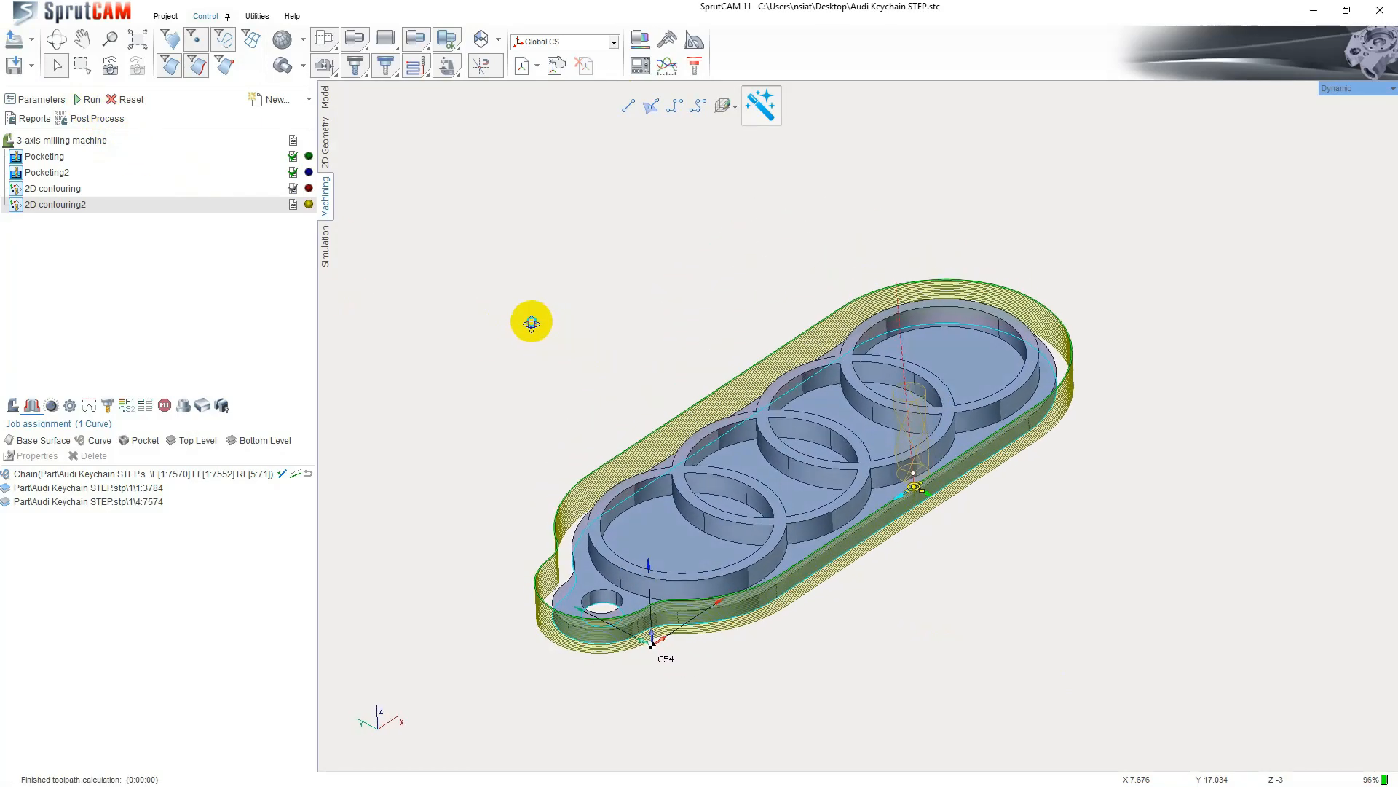
- Simulate the machining from 2D contouring onward through 2D contouring2 at an increased playback speed
{"action": "left_click", "coordinate": [325, 254]}
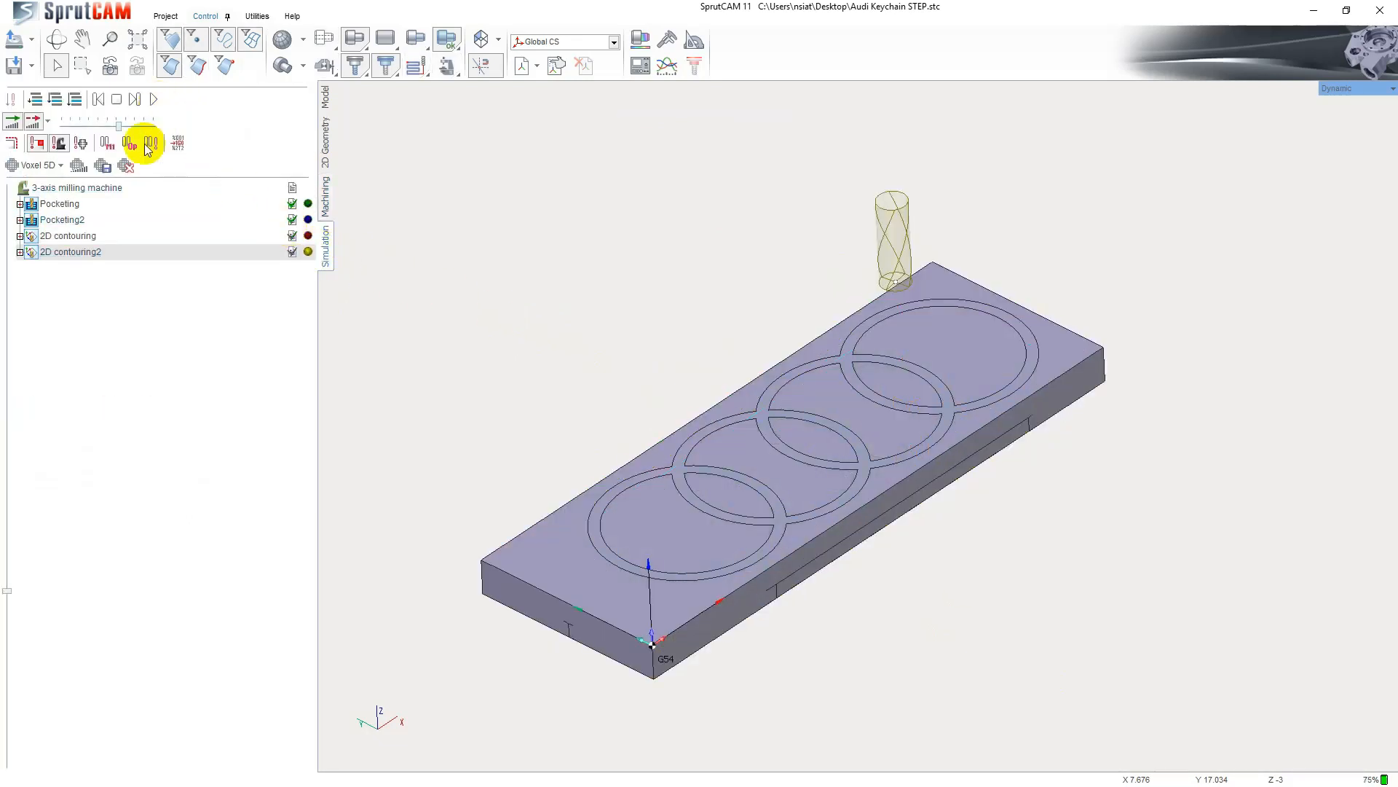
{"action": "left_click", "coordinate": [97, 238]}
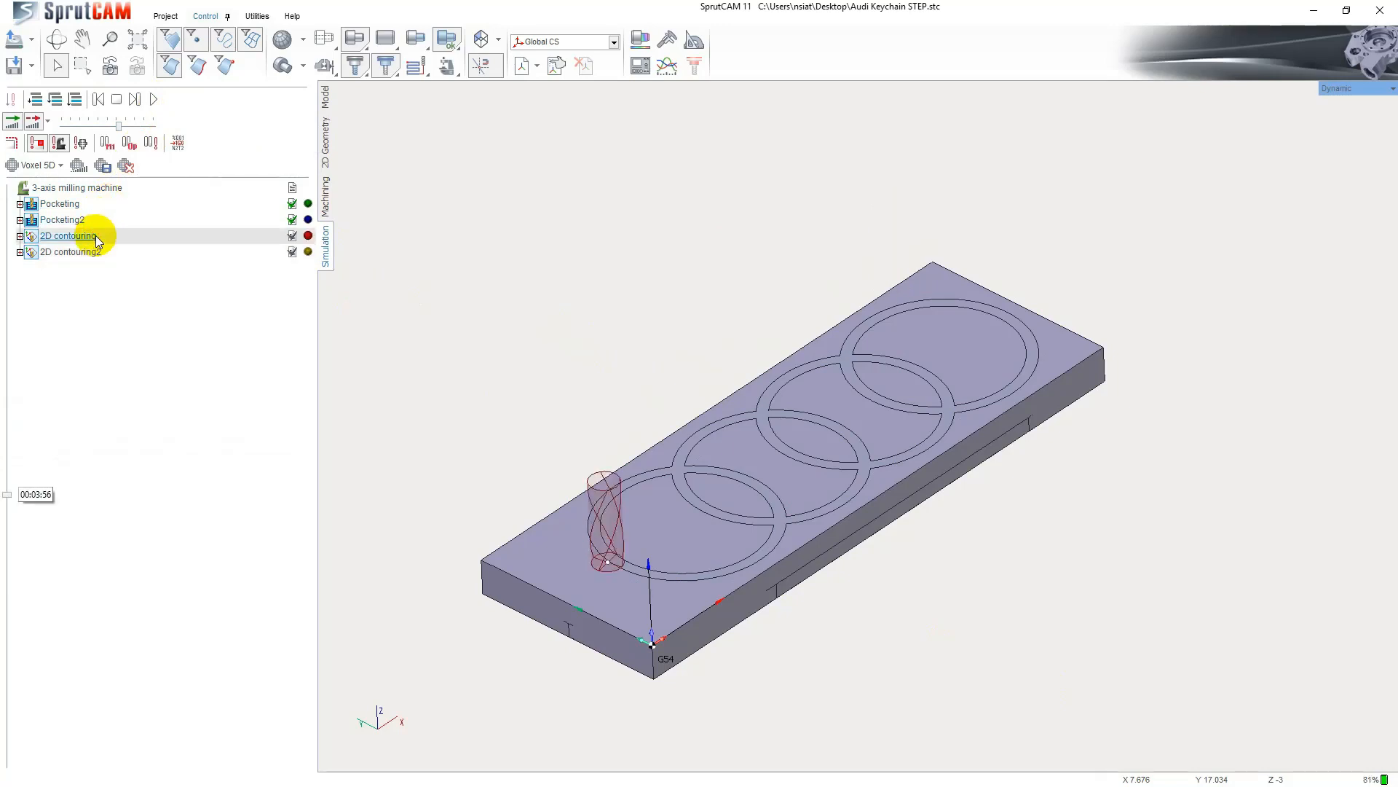
{"action": "left_click", "coordinate": [154, 99]}
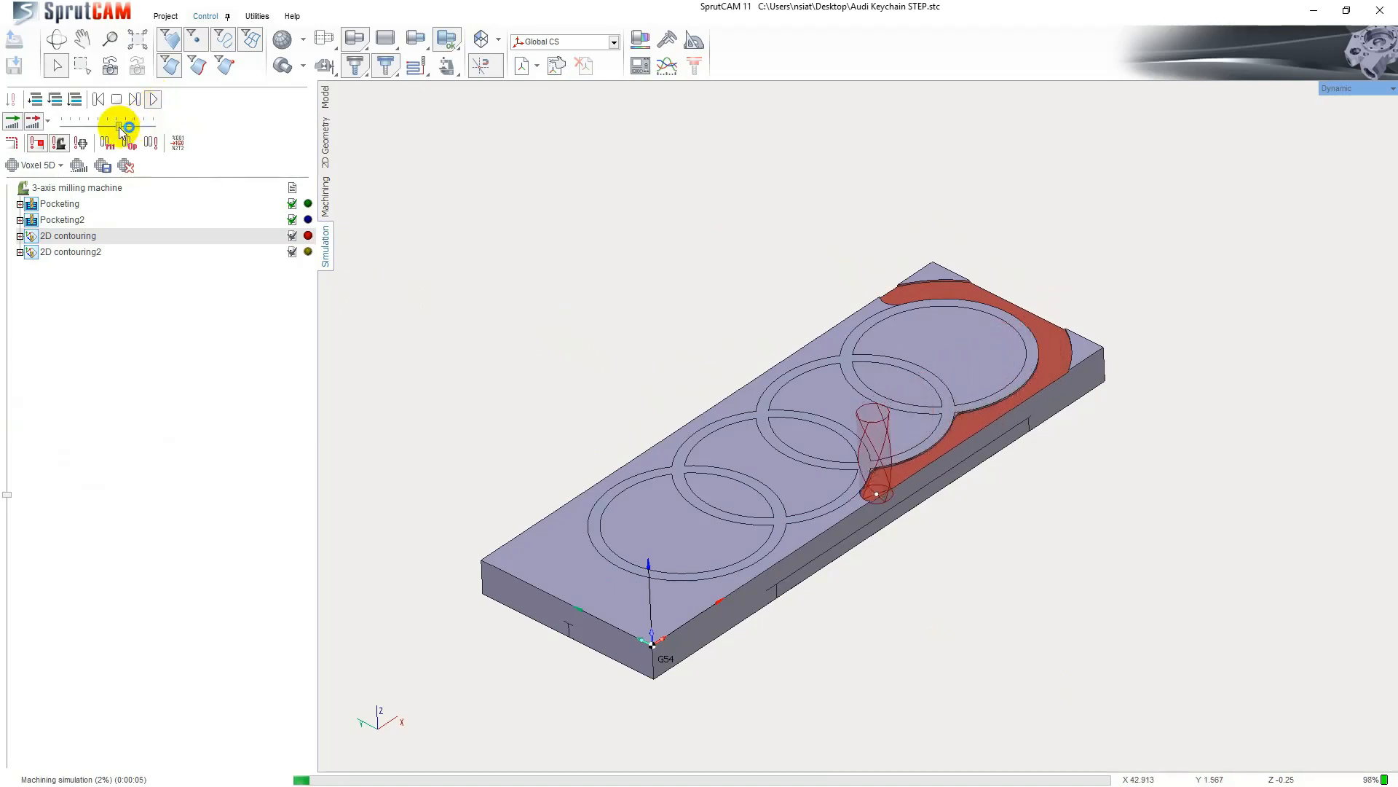
{"action": "left_click_drag", "start_coordinate": [124, 130], "coordinate": [146, 134]}
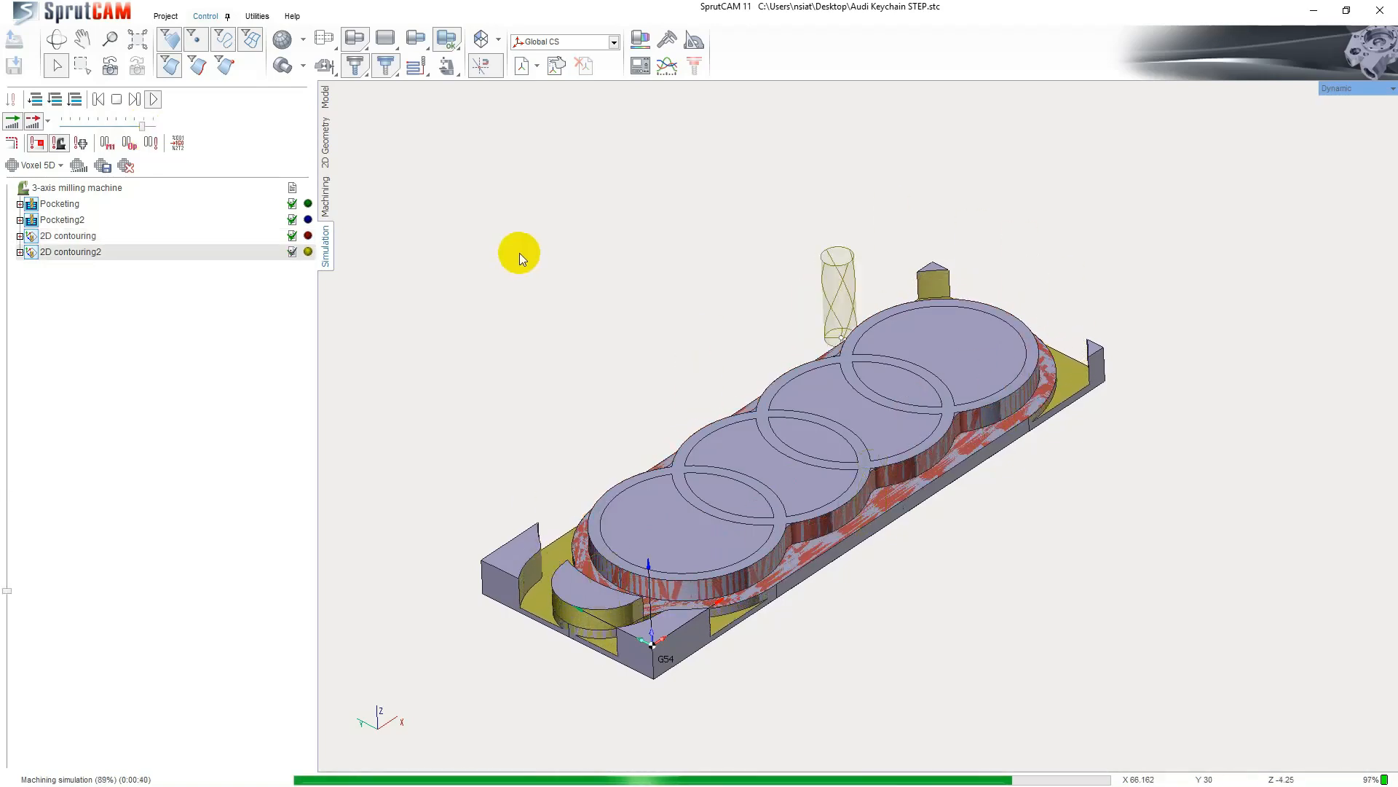
{"action": "mouse_move", "coordinate": [534, 262]}
{"action": "right_mouse_down"}
{"action": "mouse_move", "coordinate": [568, 278]}
{"action": "mouse_move", "coordinate": [540, 241]}
{"action": "mouse_move", "coordinate": [525, 250]}
{"action": "right_mouse_up"}
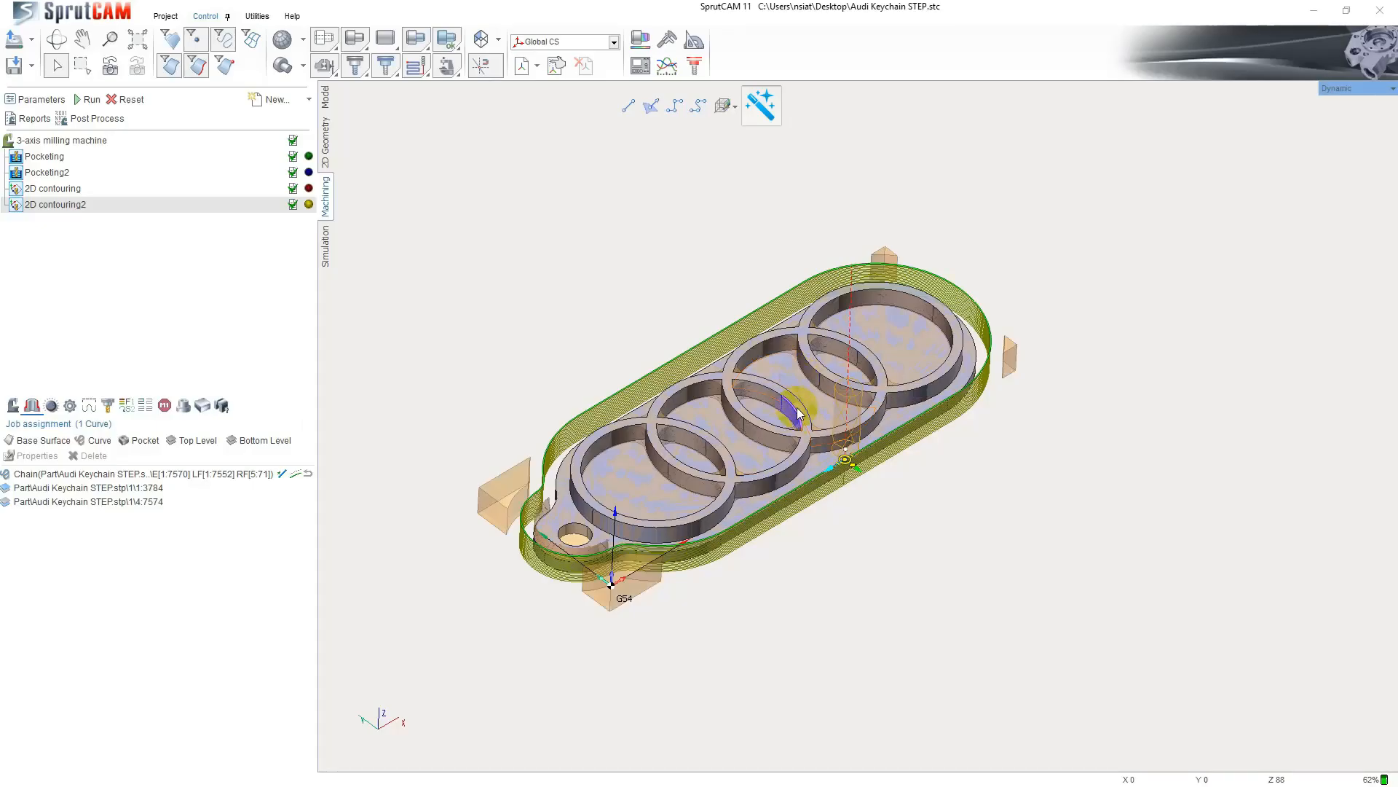
- Add a finishing hole machining operation and assign the keyring hole's inner faces to it as a hole center
{"action": "scroll", "coordinate": [573, 541], "scroll_direction": "up", "scroll_amount": 5}
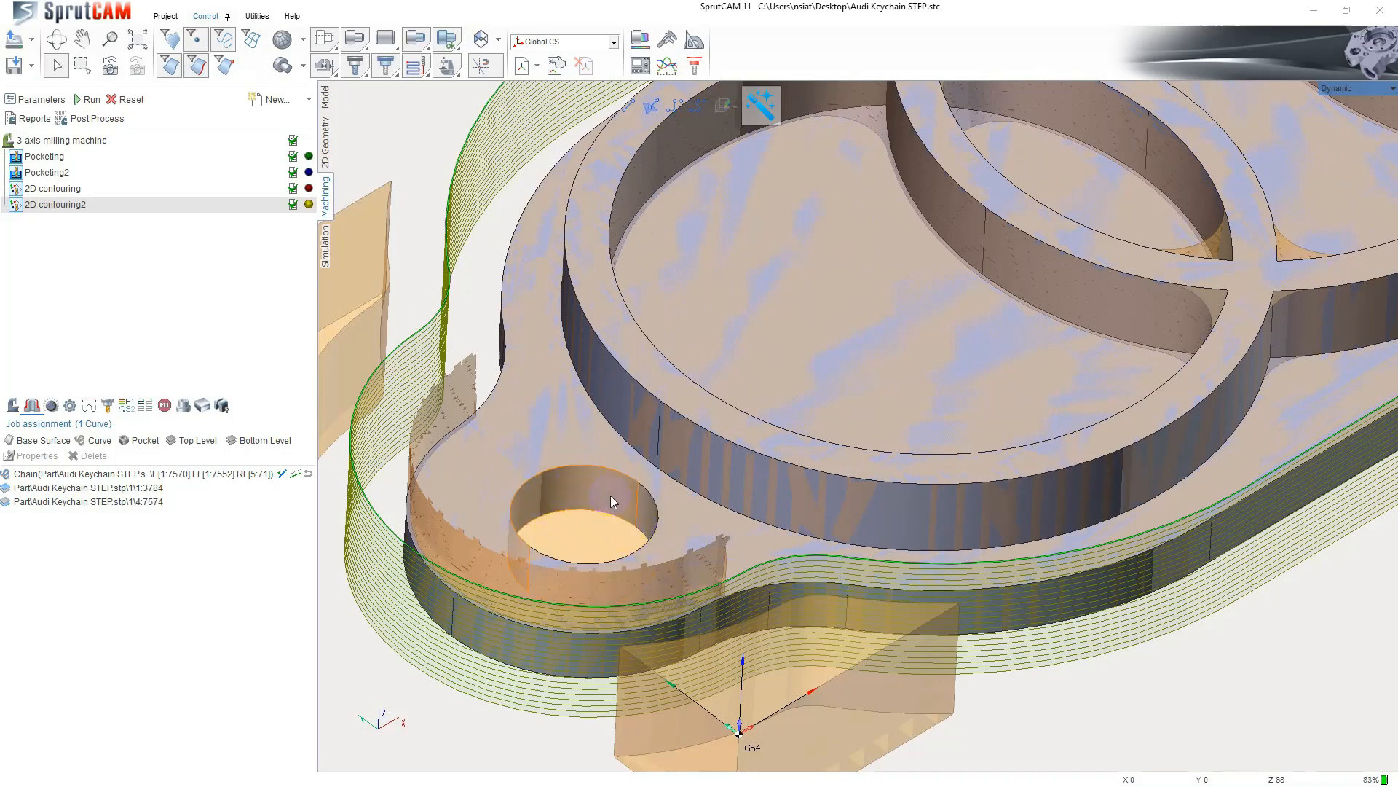
{"action": "left_click", "coordinate": [309, 100]}
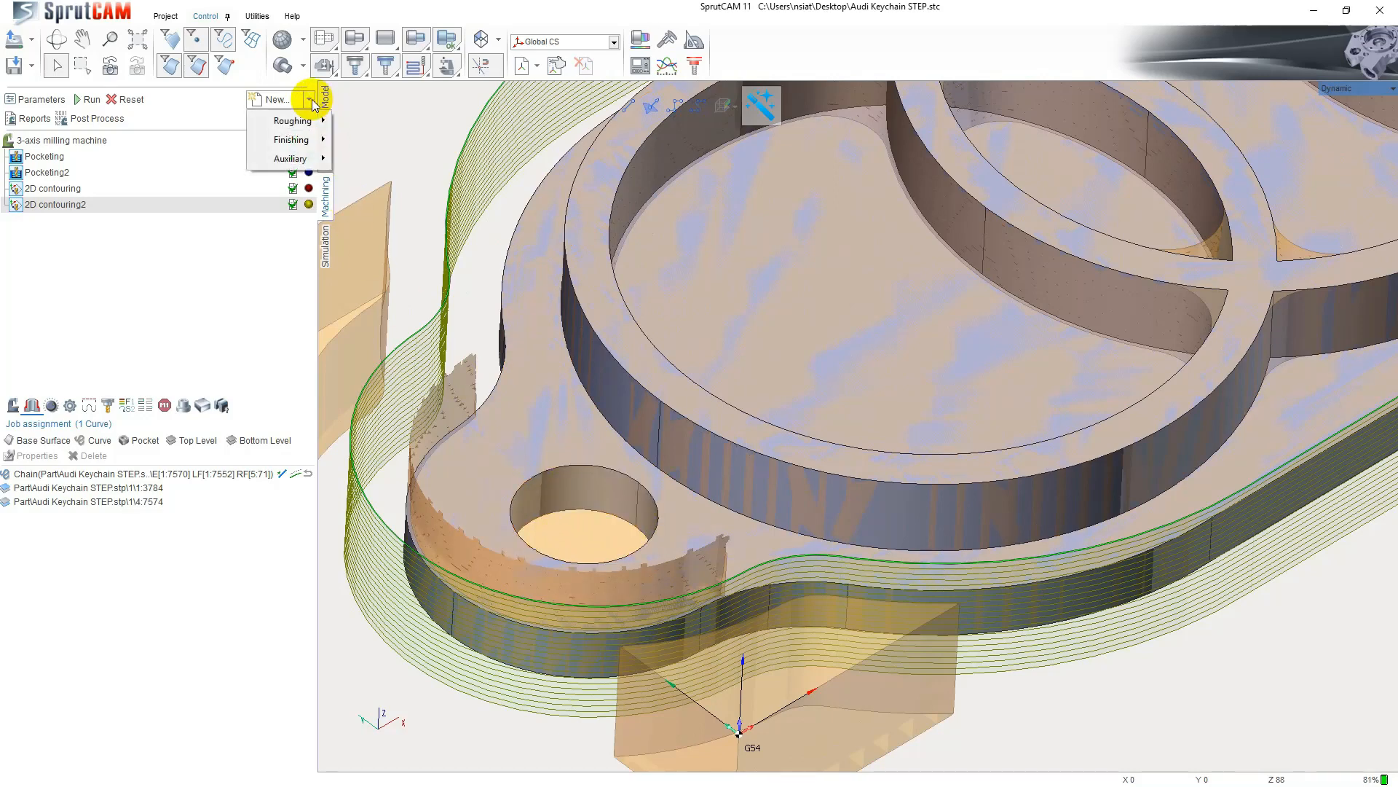
{"action": "mouse_move", "coordinate": [306, 139]}
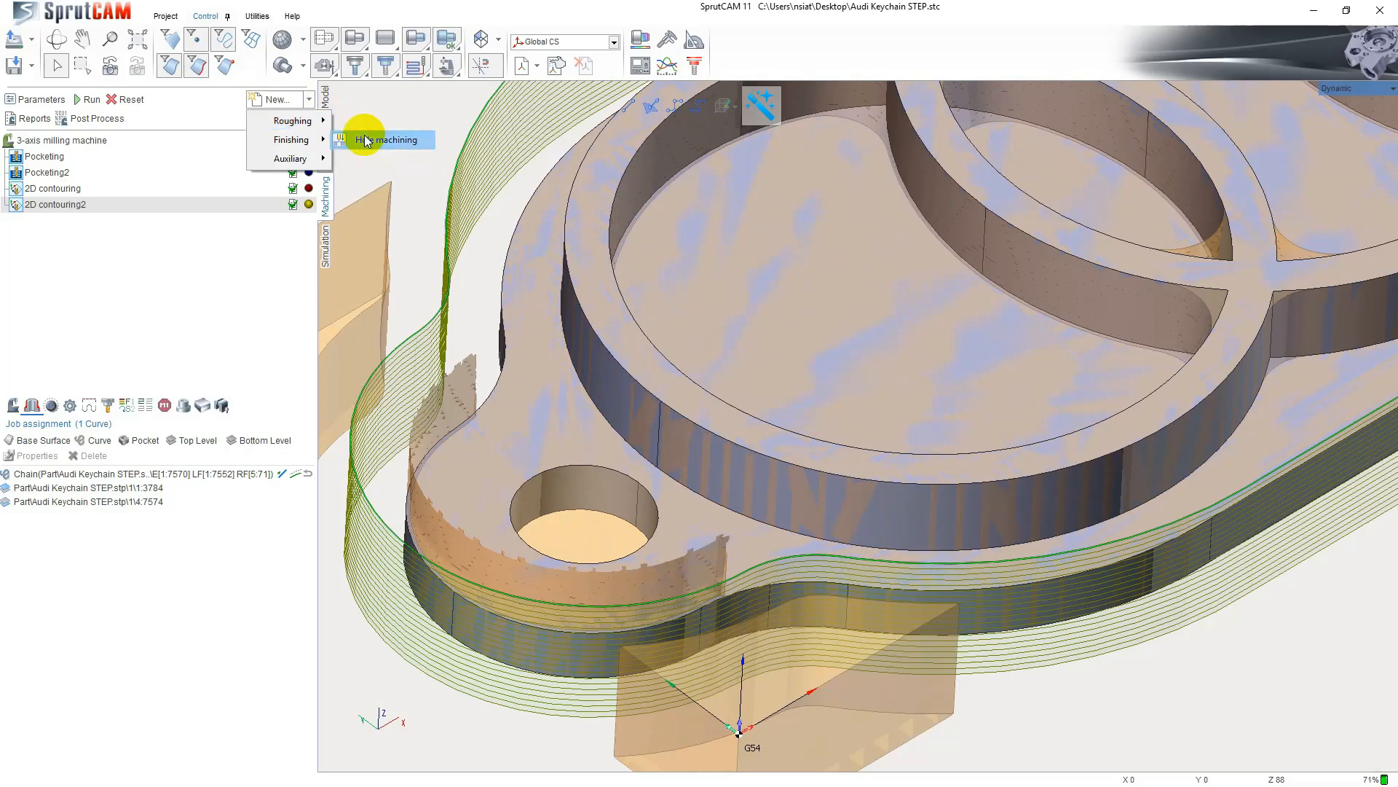
{"action": "left_click", "coordinate": [367, 140]}
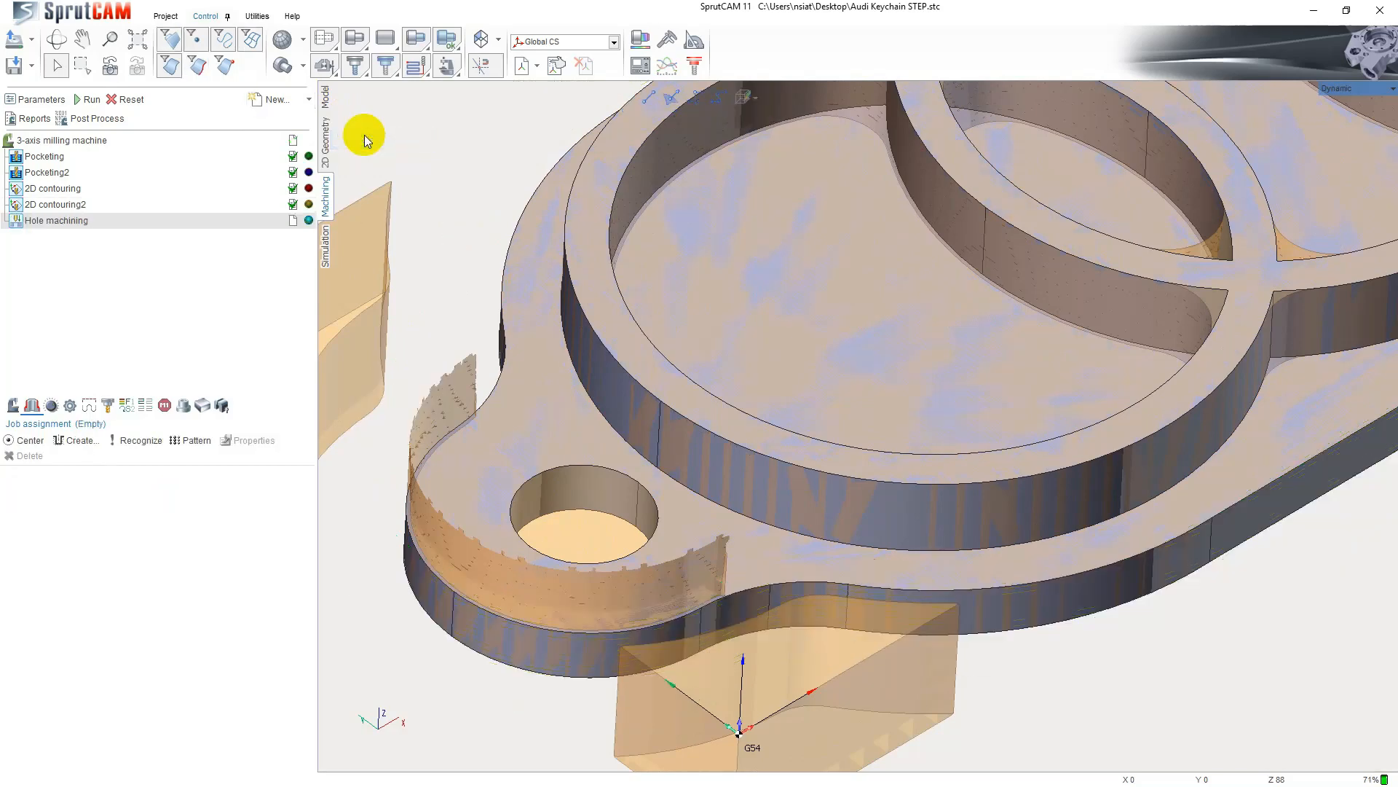
{"action": "left_click", "coordinate": [541, 486]}
{"action": "left_click", "coordinate": [644, 510]}
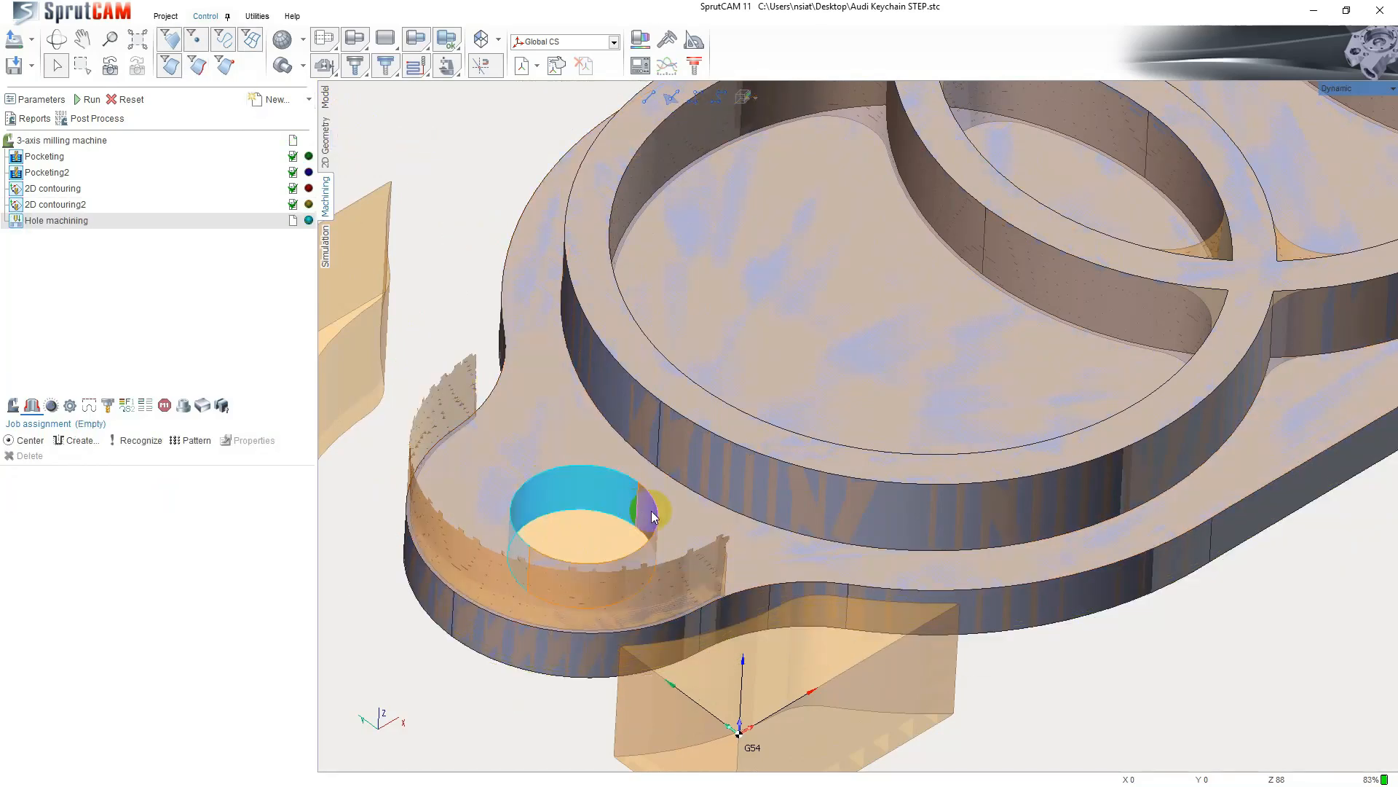
{"action": "left_click", "coordinate": [28, 441]}
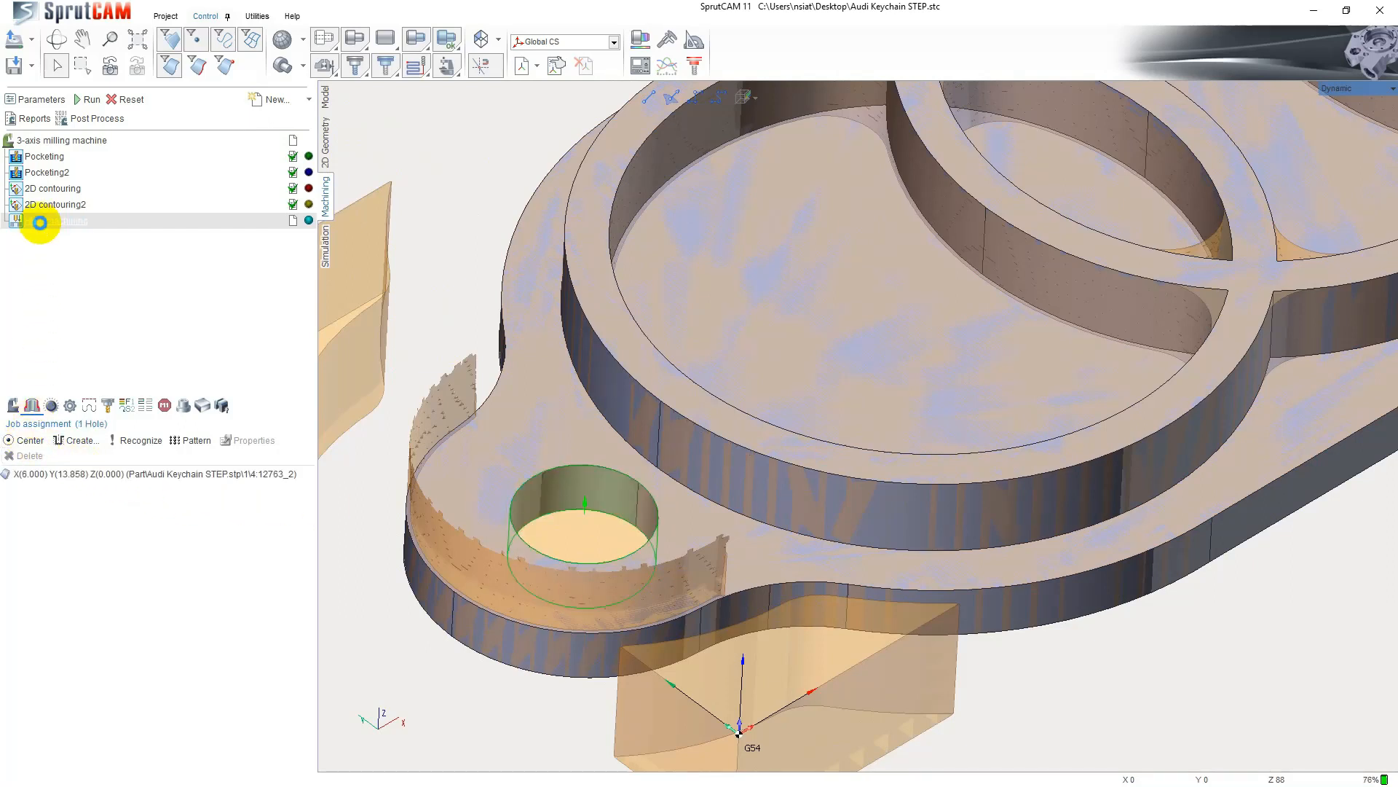
- Assign the 4mm flat endmill from the tool library to the hole machining operation
{"action": "double_click", "coordinate": [41, 223]}
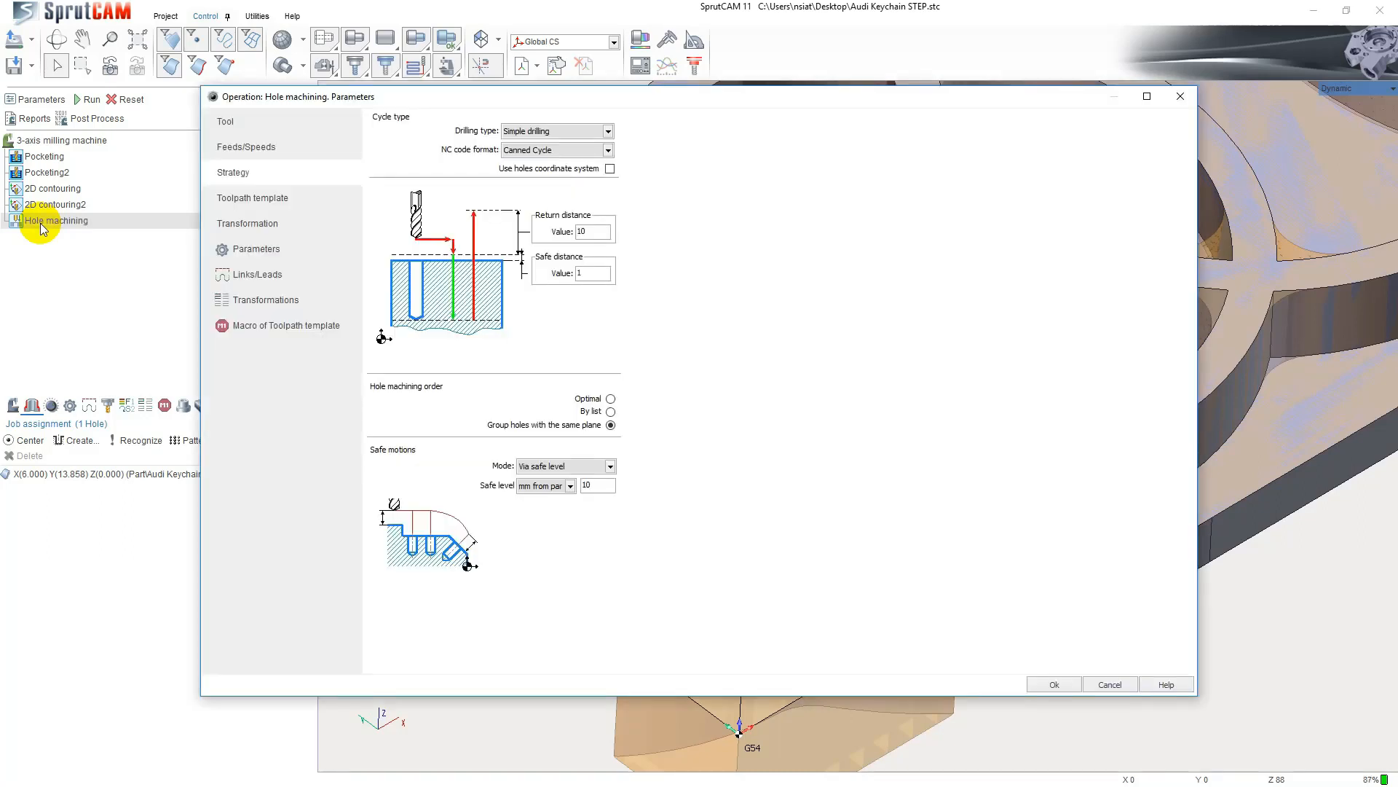
{"action": "left_click", "coordinate": [230, 124]}
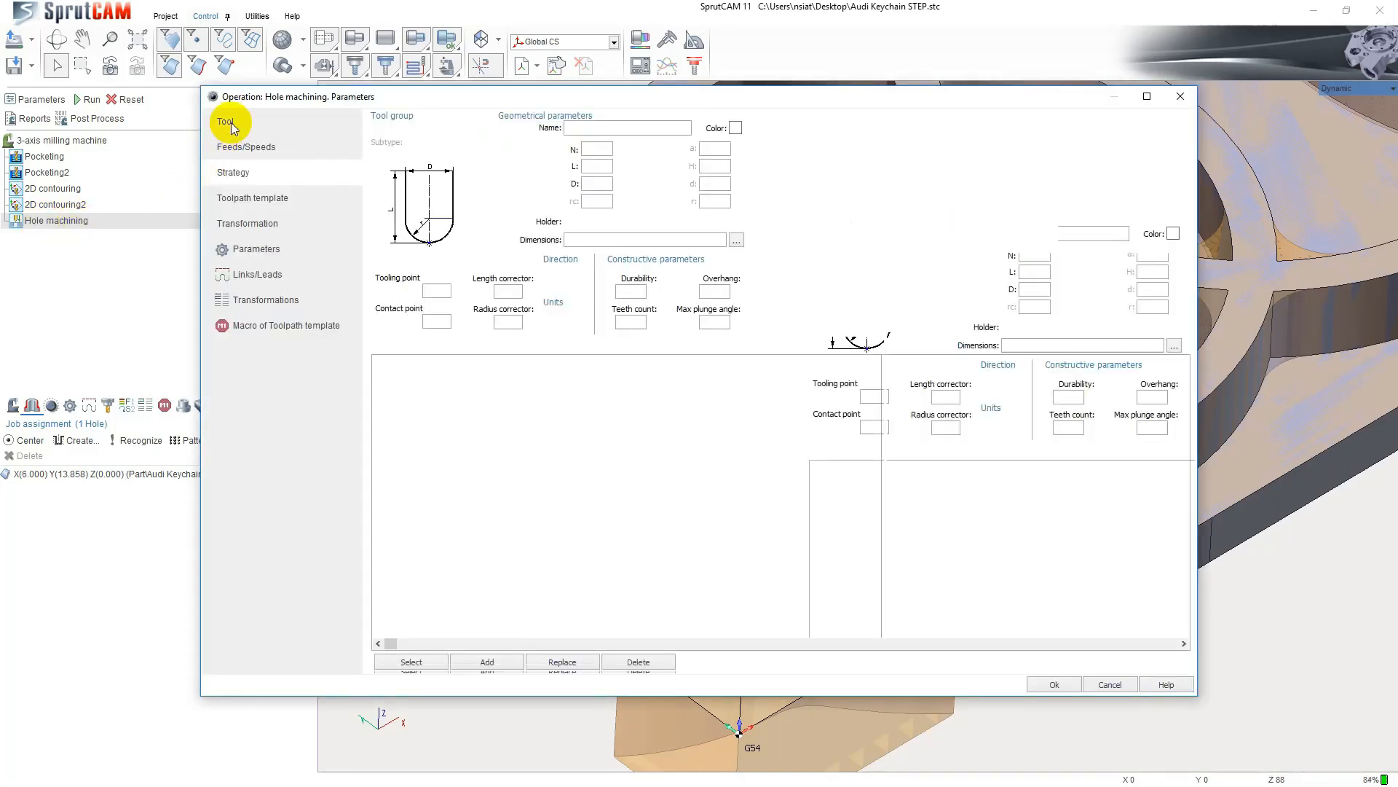
{"action": "left_click", "coordinate": [393, 391]}
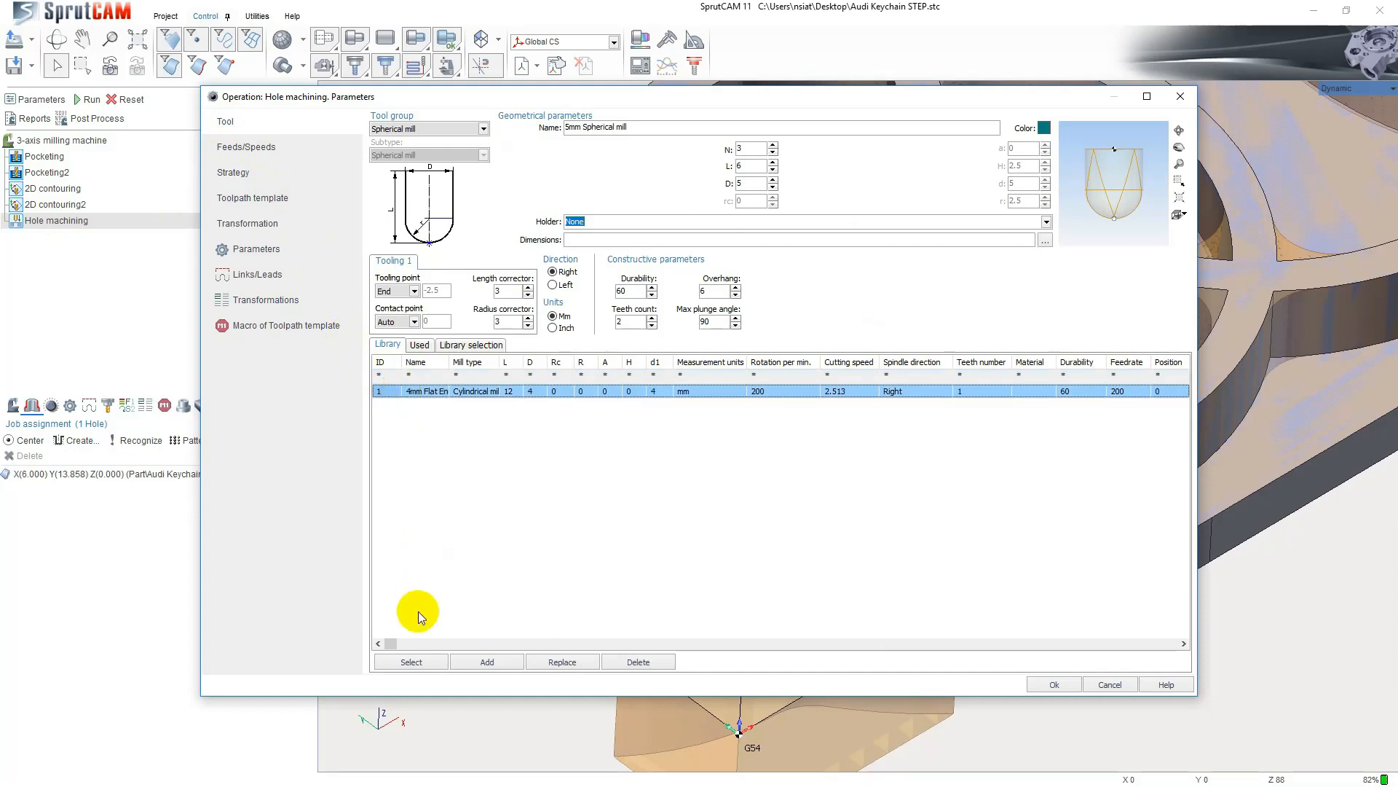
{"action": "left_click", "coordinate": [411, 661]}
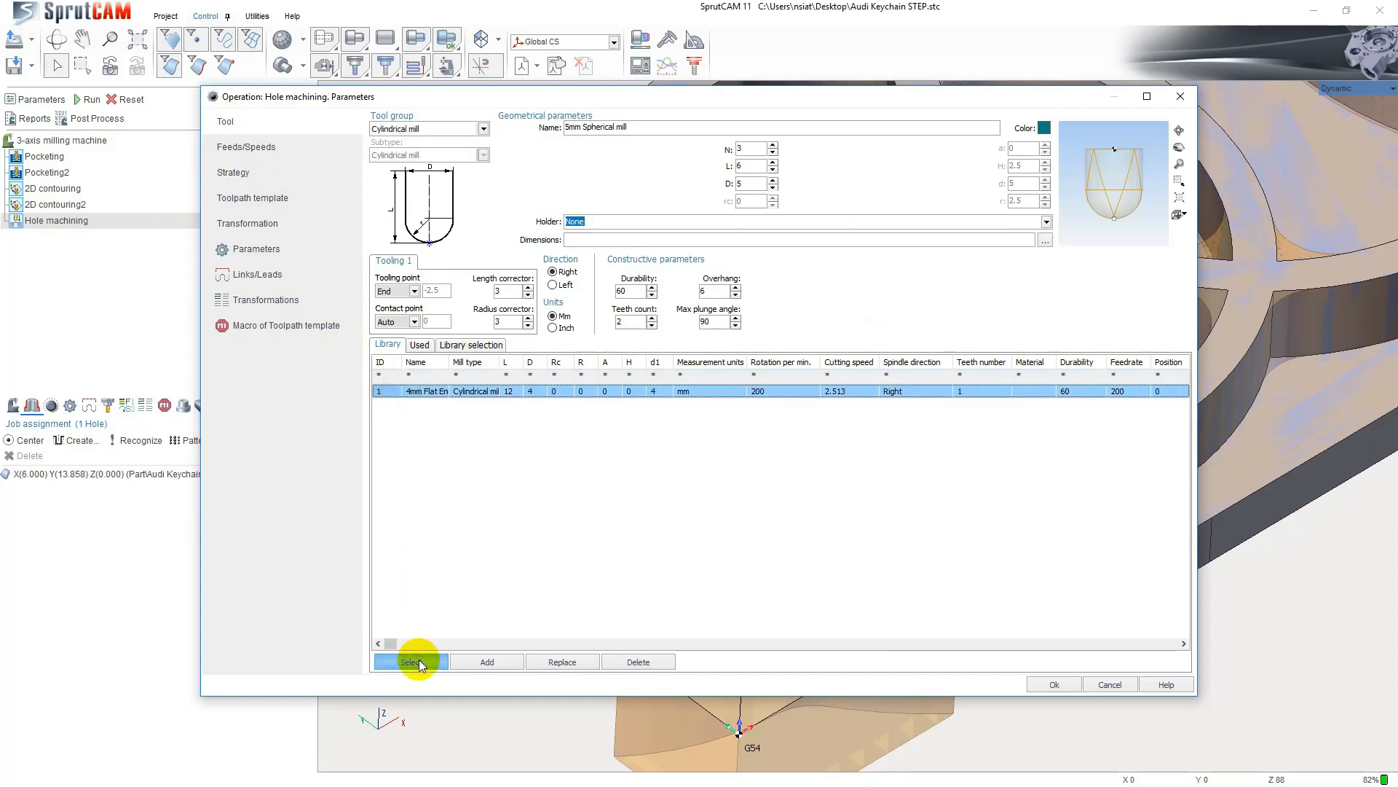
- Set hole machining to Smart cut feed with a horizontal feed of 2000 and a downward feed of 30 mm per min
{"action": "left_click", "coordinate": [248, 148]}
{"action": "left_click", "coordinate": [408, 299]}
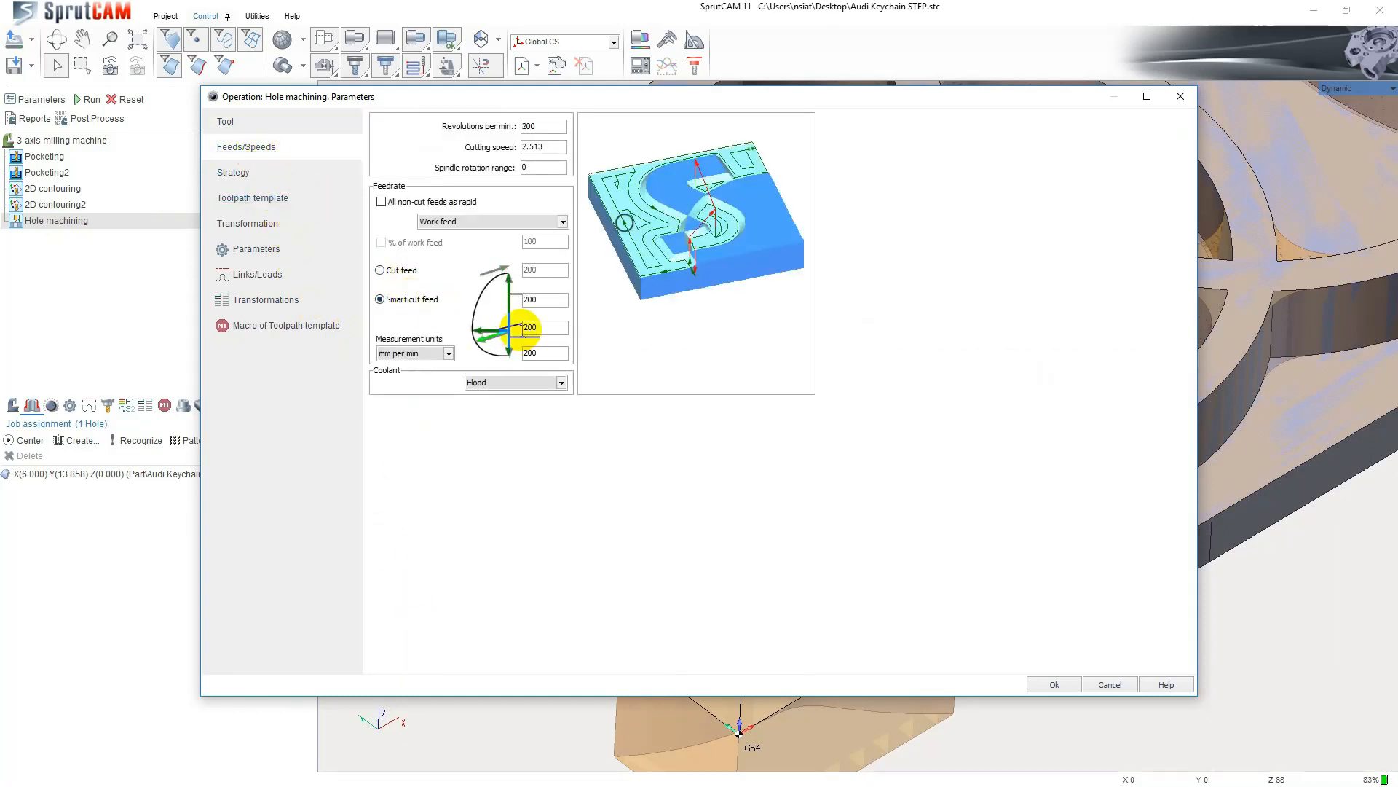
{"action": "double_click", "coordinate": [530, 327]}
{"action": "type", "text": "2000"}
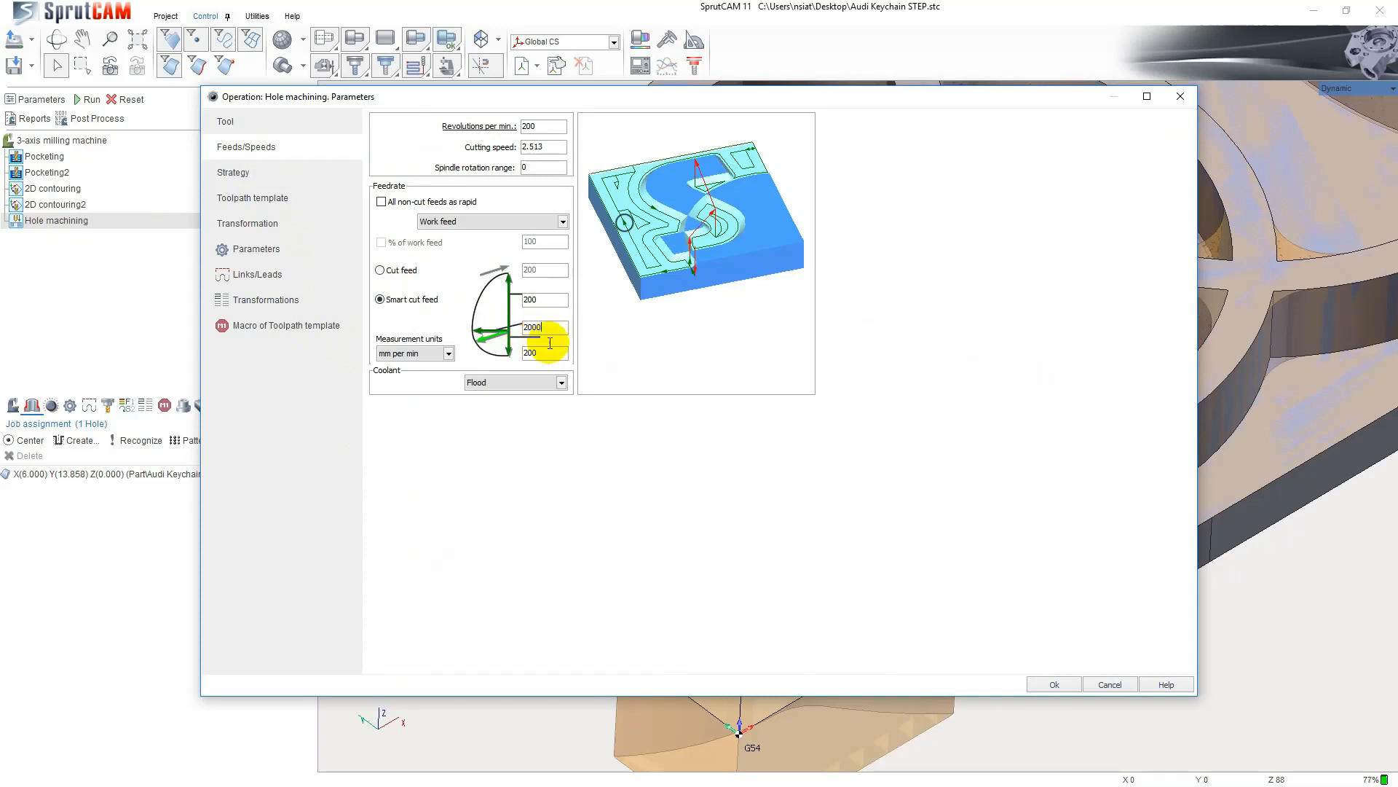
{"action": "double_click", "coordinate": [526, 354]}
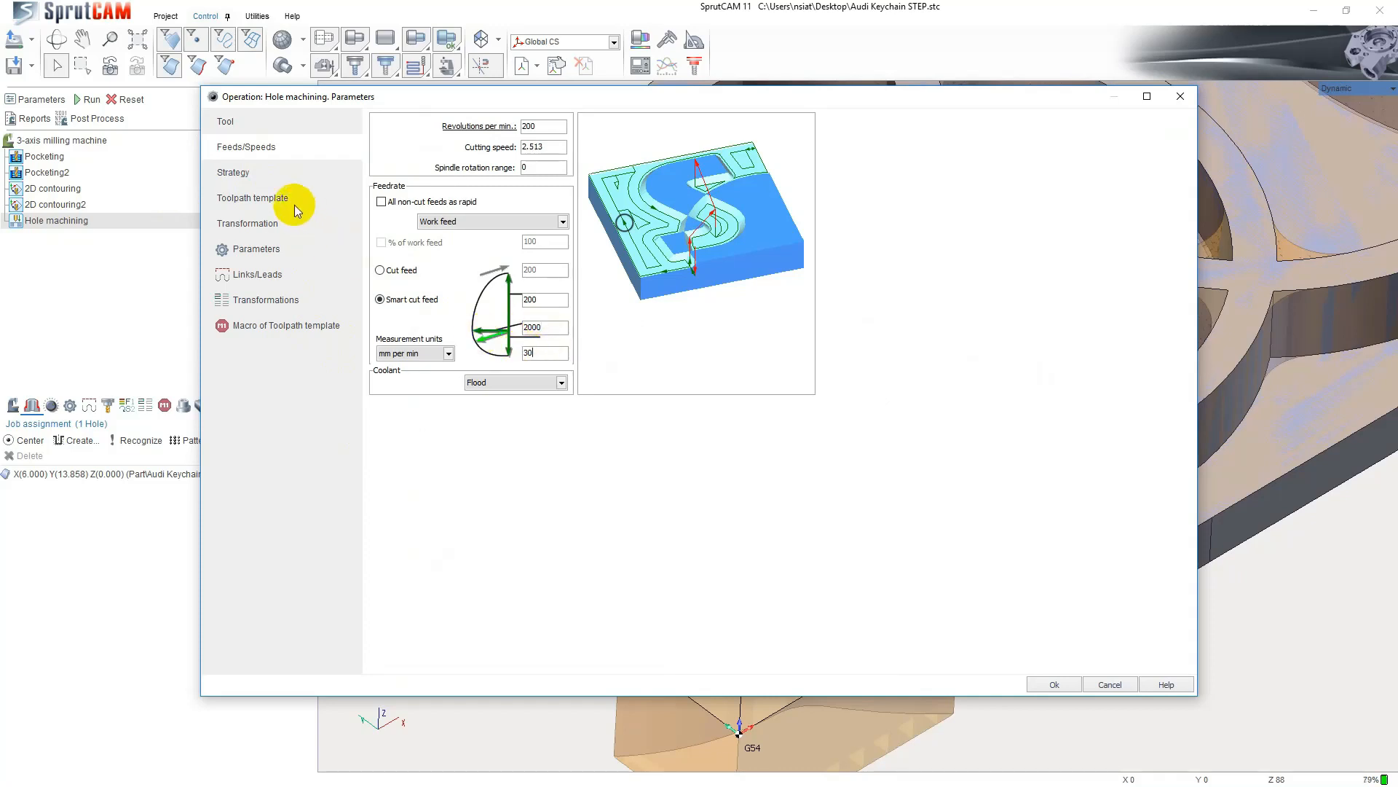
- Set the hole machining drilling type to Hole pocketing and calculate its toolpath
{"action": "left_click", "coordinate": [262, 178]}
{"action": "left_click", "coordinate": [608, 131]}
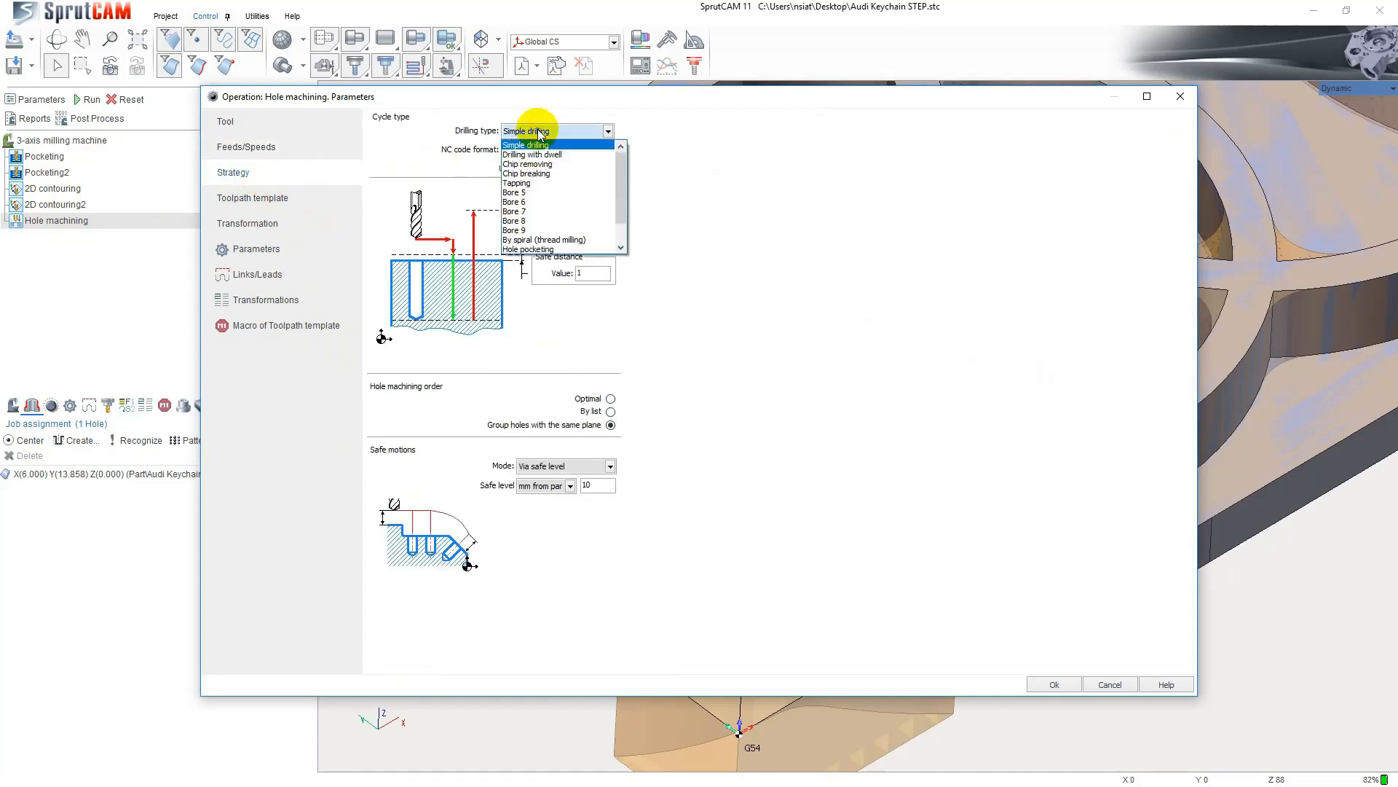
{"action": "left_click_drag", "start_coordinate": [619, 163], "coordinate": [621, 215]}
{"action": "left_click", "coordinate": [563, 221]}
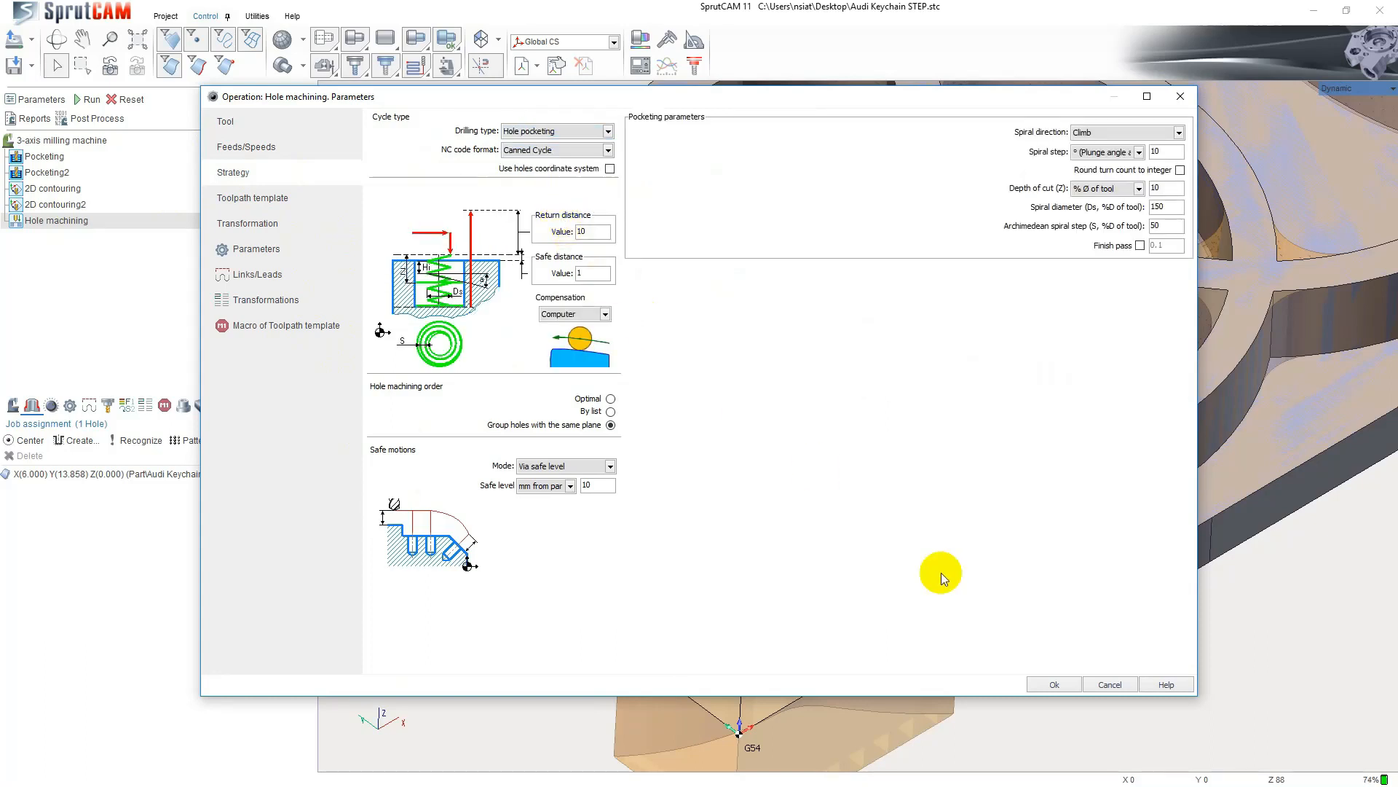
{"action": "left_click", "coordinate": [1060, 683]}
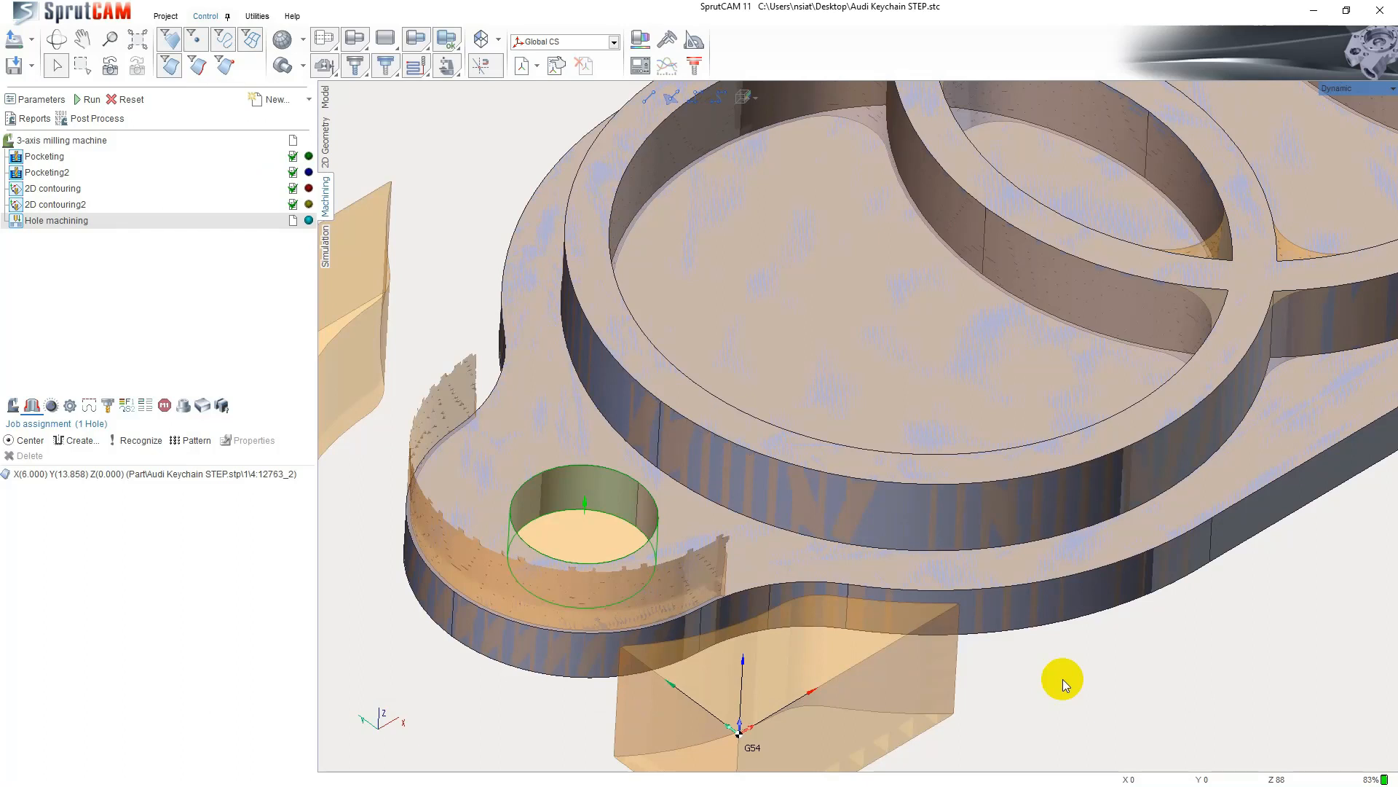
{"action": "left_click", "coordinate": [88, 103]}
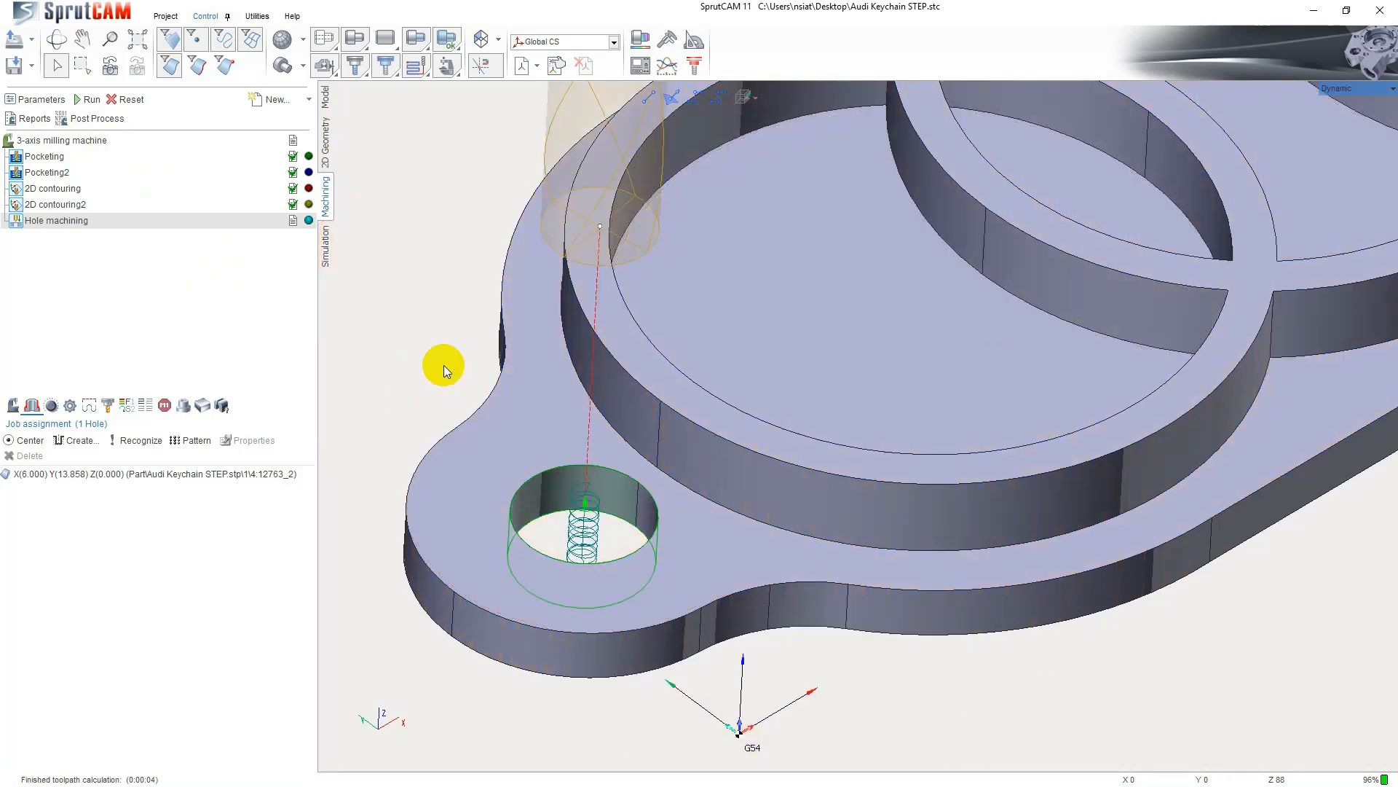
{"action": "scroll", "coordinate": [446, 369], "scroll_direction": "down", "scroll_amount": 5}
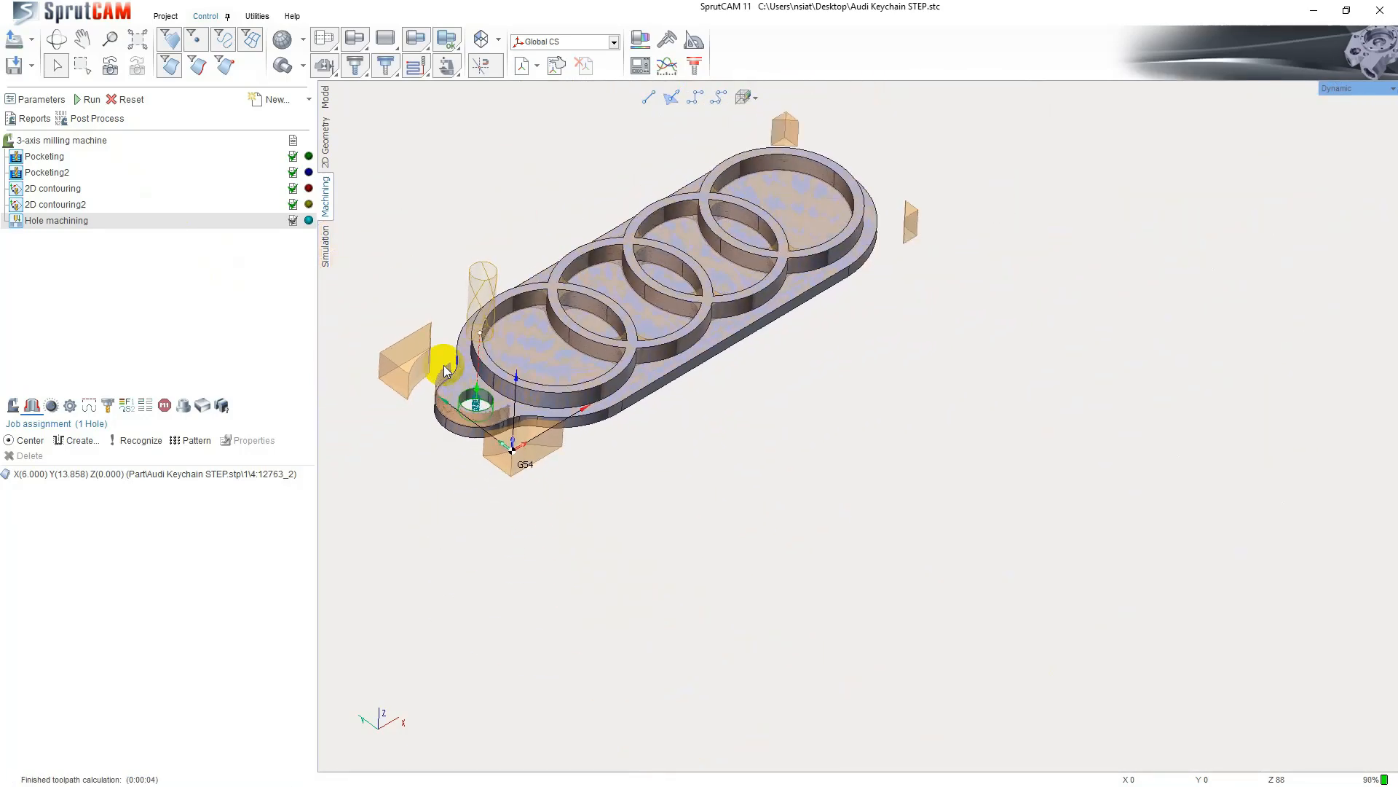
{"action": "middle_click_drag", "start_coordinate": [430, 260], "coordinate": [498, 341]}
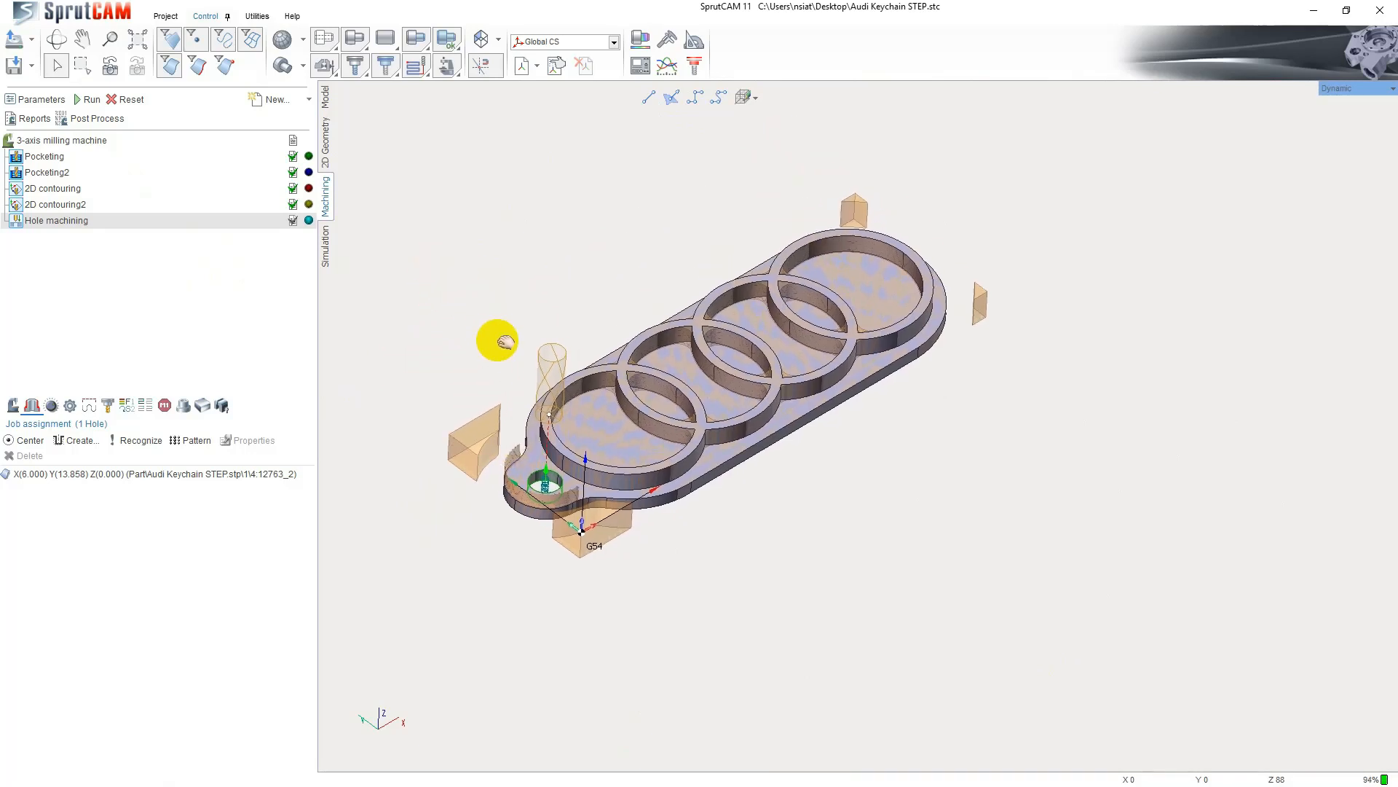
- Simulate the hole machining operation at a reduced playback speed and inspect the machined keyring hole up close
{"action": "left_click", "coordinate": [324, 261]}
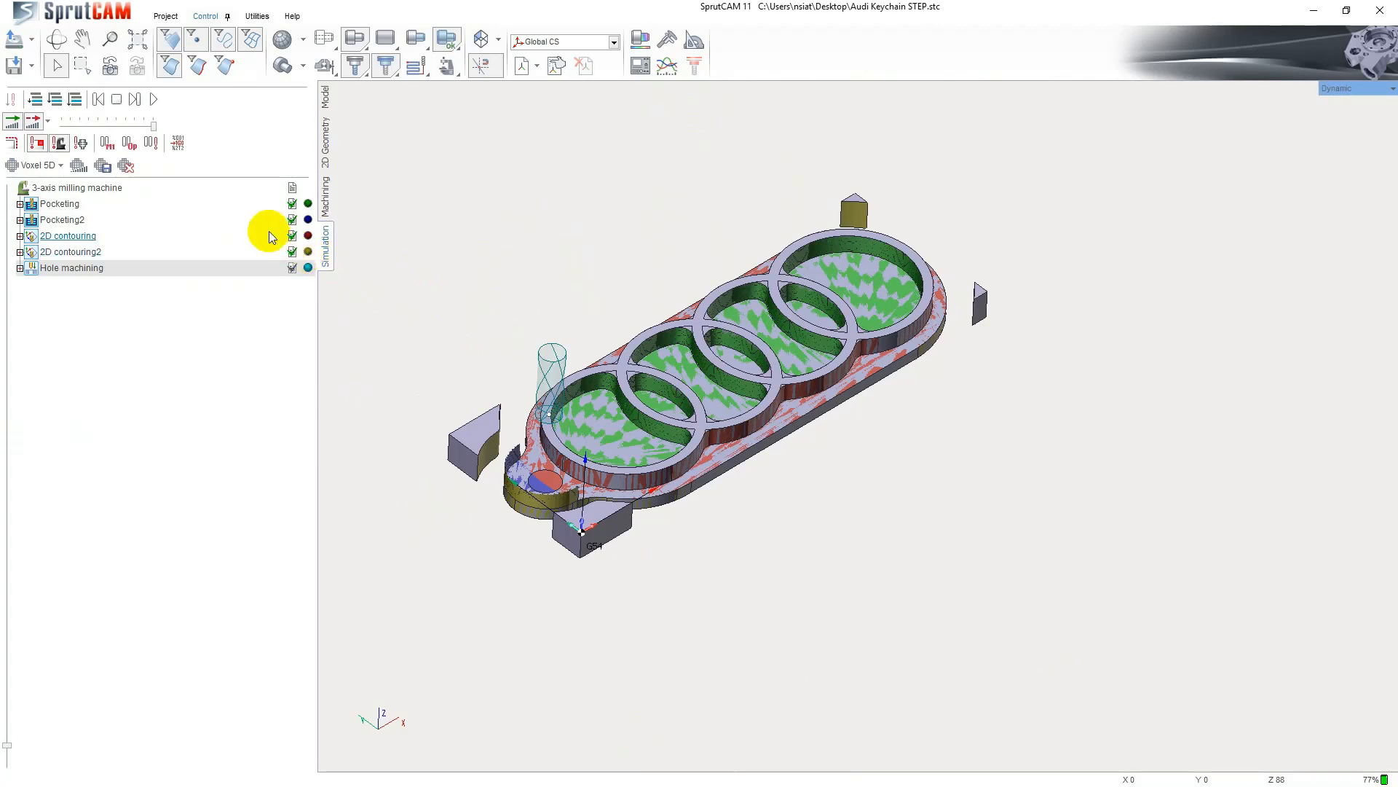
{"action": "left_click_drag", "start_coordinate": [153, 126], "coordinate": [131, 128]}
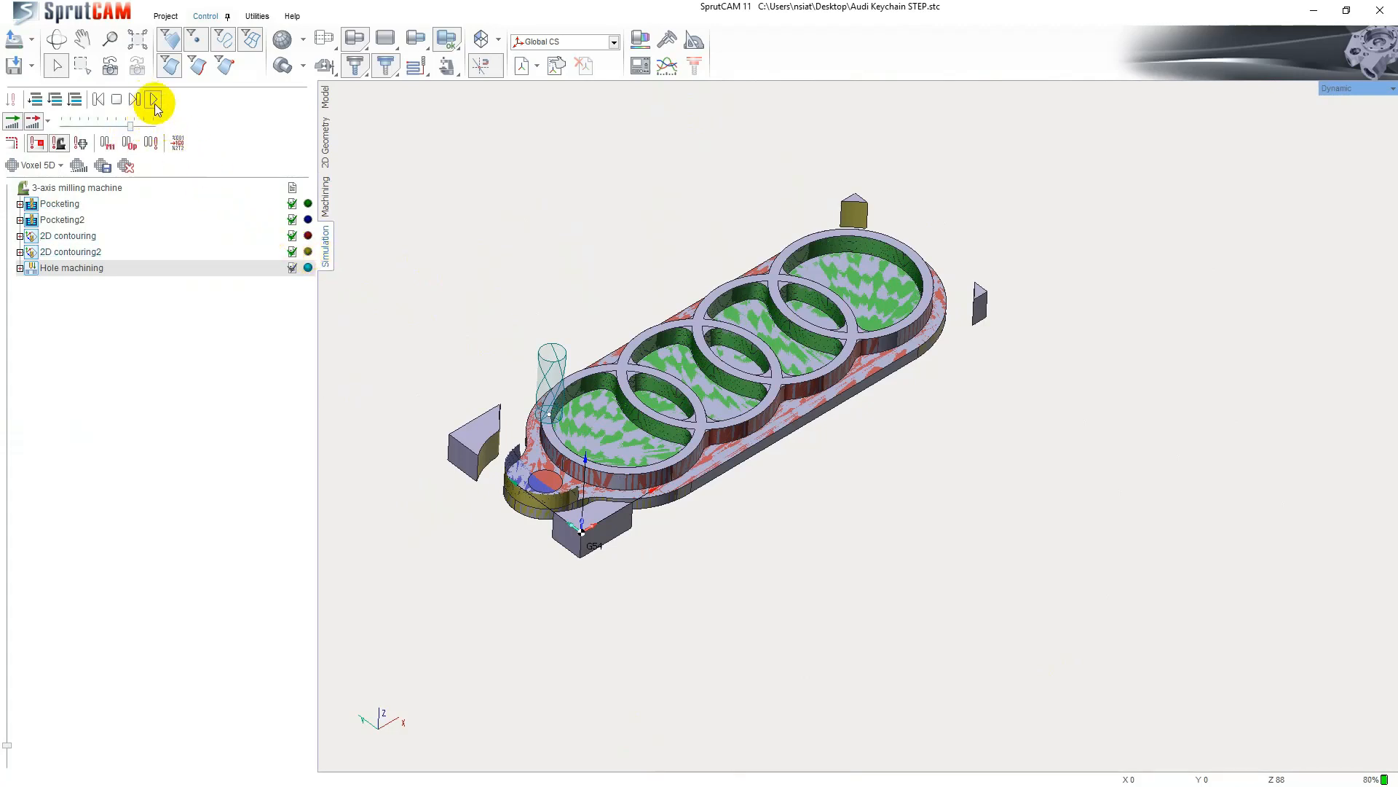
{"action": "left_click", "coordinate": [155, 101]}
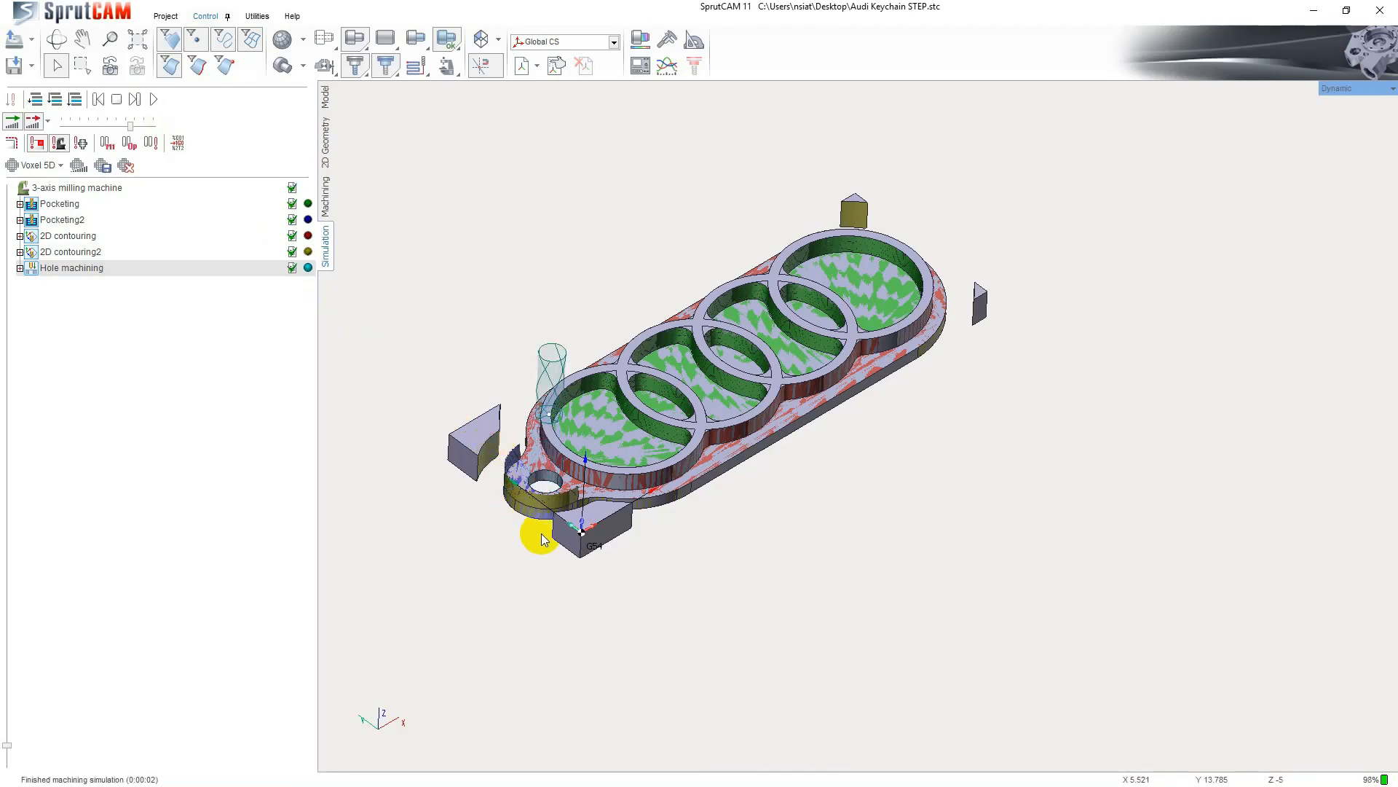
{"action": "scroll", "coordinate": [541, 539], "scroll_direction": "up", "scroll_amount": 3}
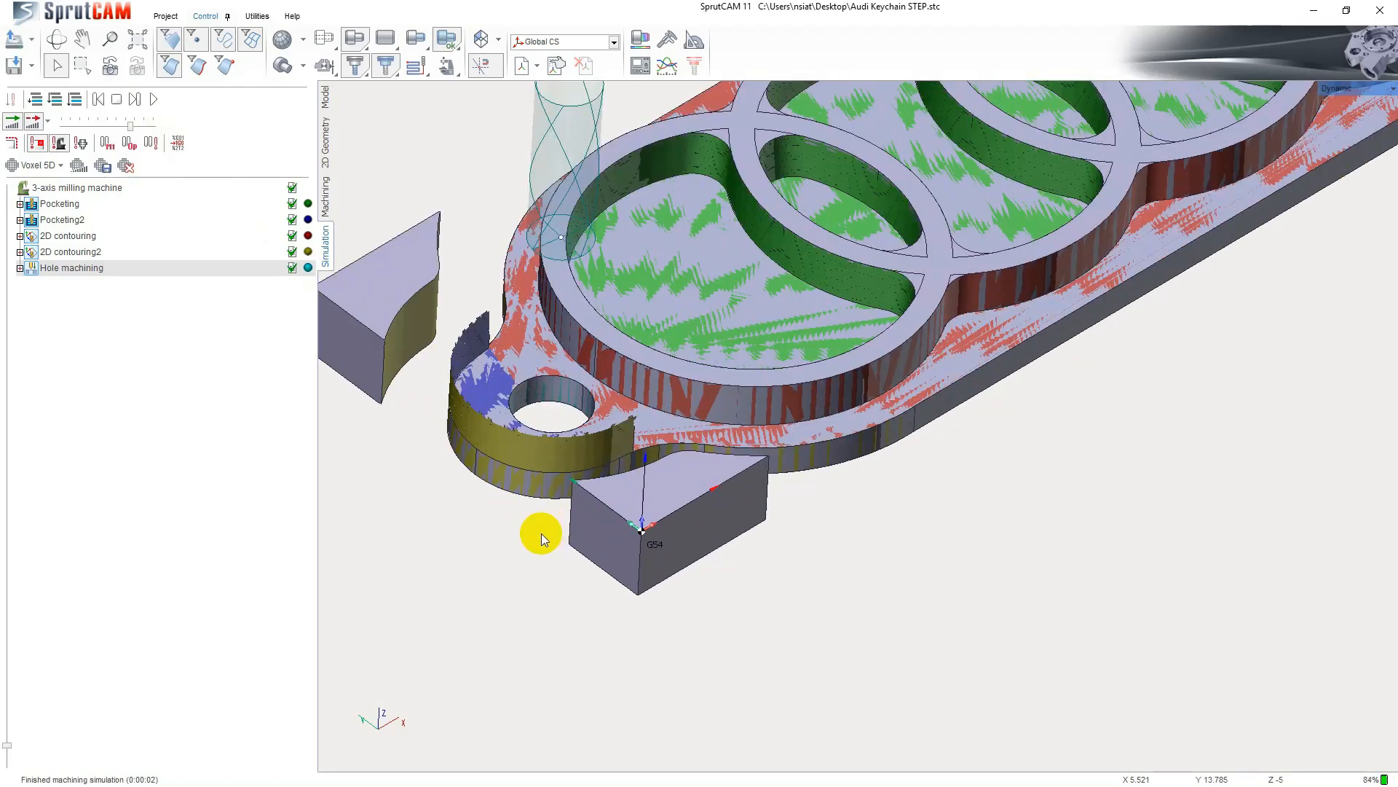
{"action": "scroll", "coordinate": [540, 533], "scroll_direction": "down", "scroll_amount": 3}
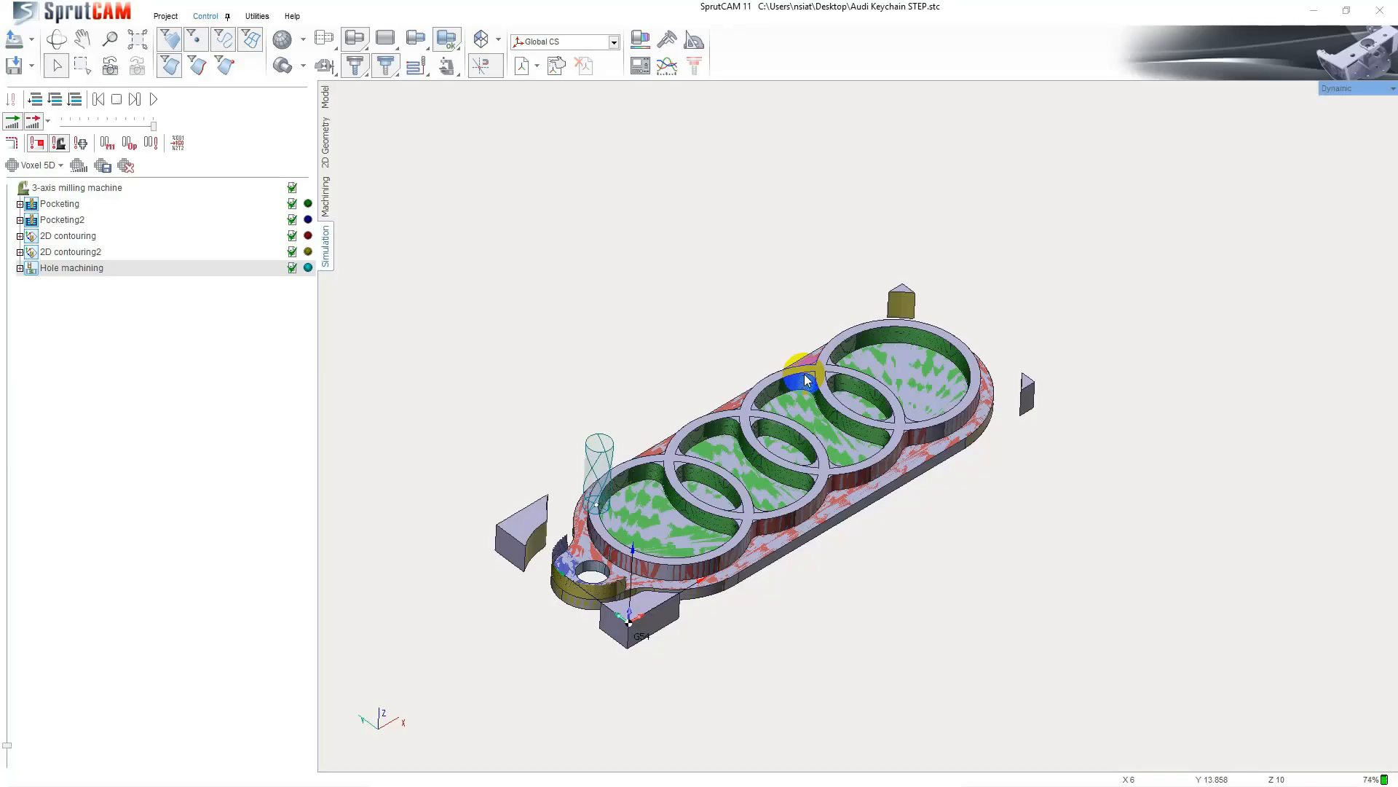
- Set up NC program generation with the MACH3 postprocessor and save the output as Audi Keychain STEP.TAP on the Desktop
{"action": "left_click", "coordinate": [329, 209]}
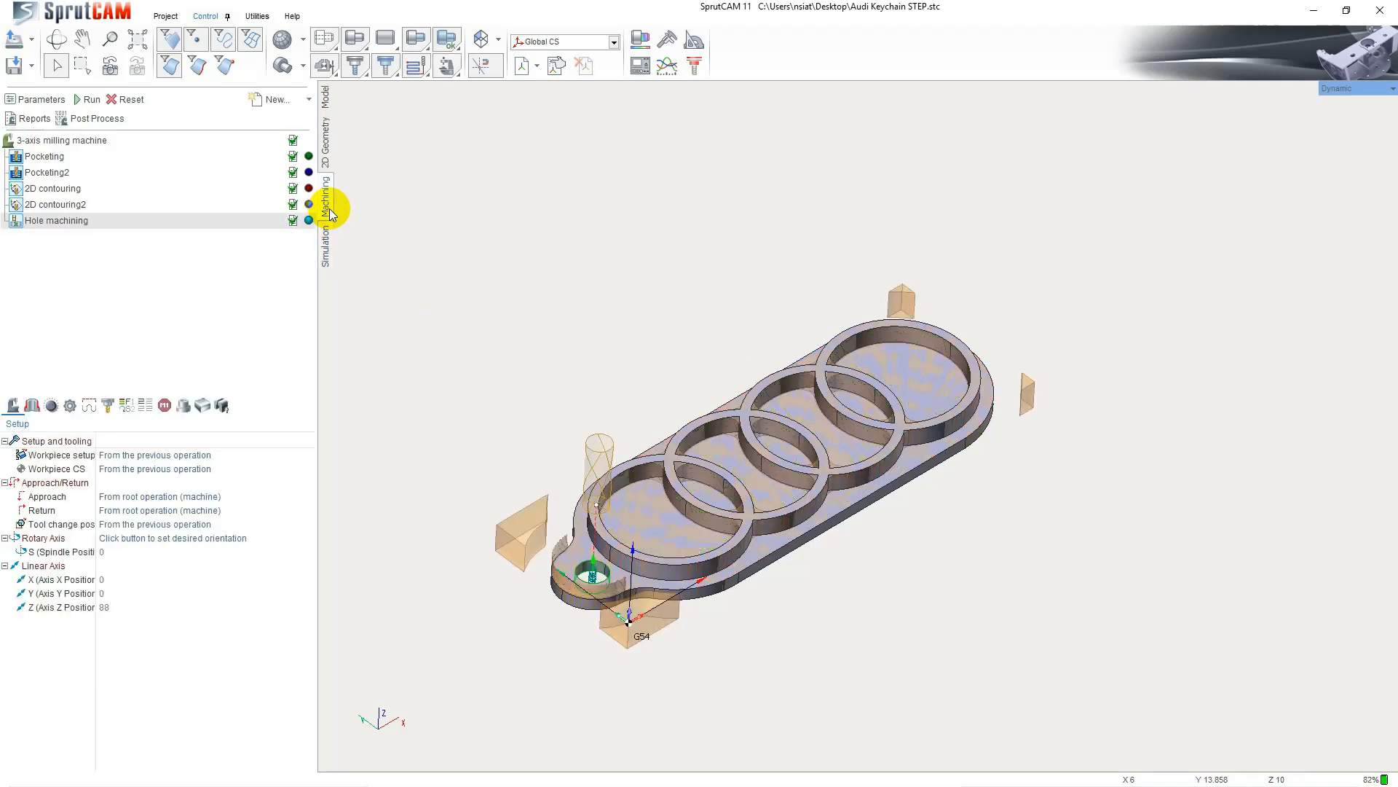
{"action": "left_click", "coordinate": [104, 119]}
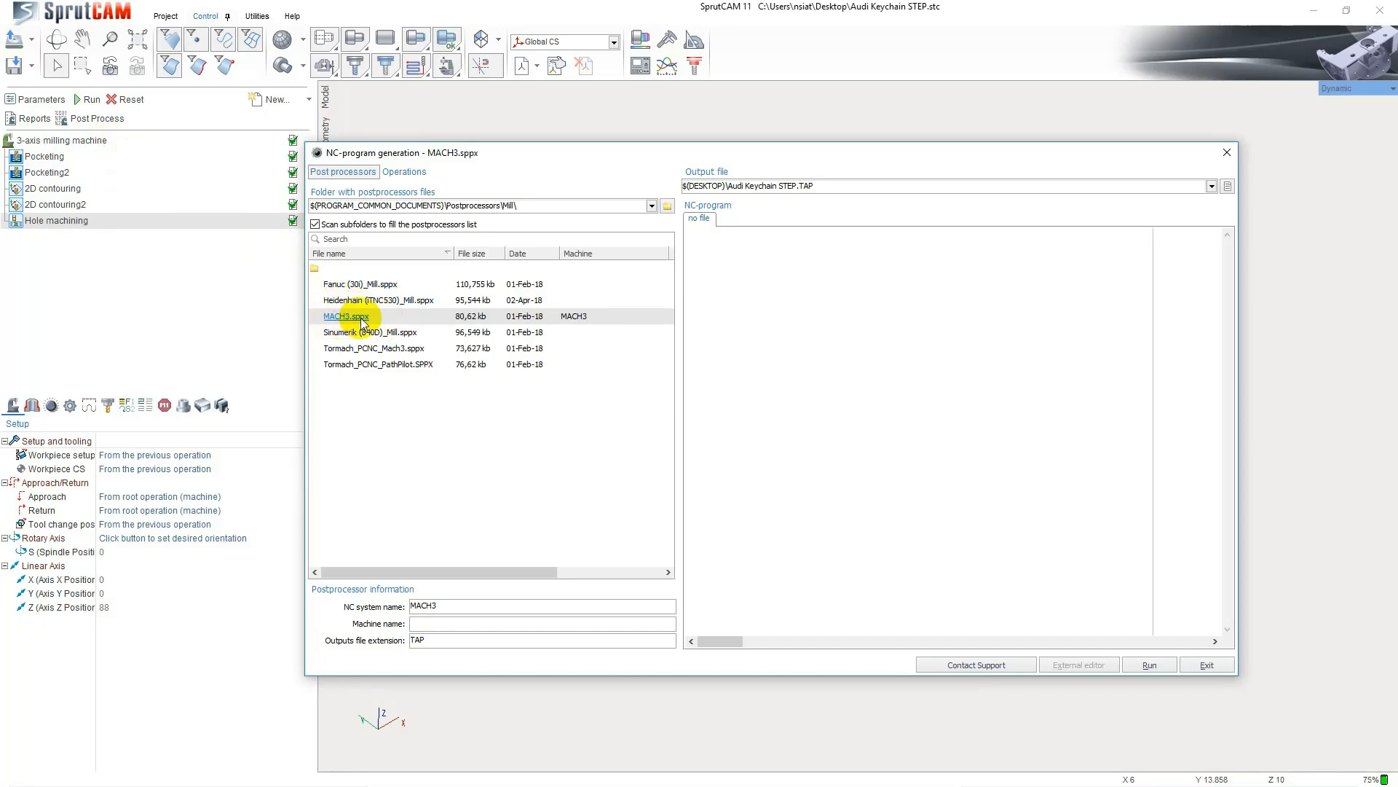
{"action": "left_click", "coordinate": [1230, 185]}
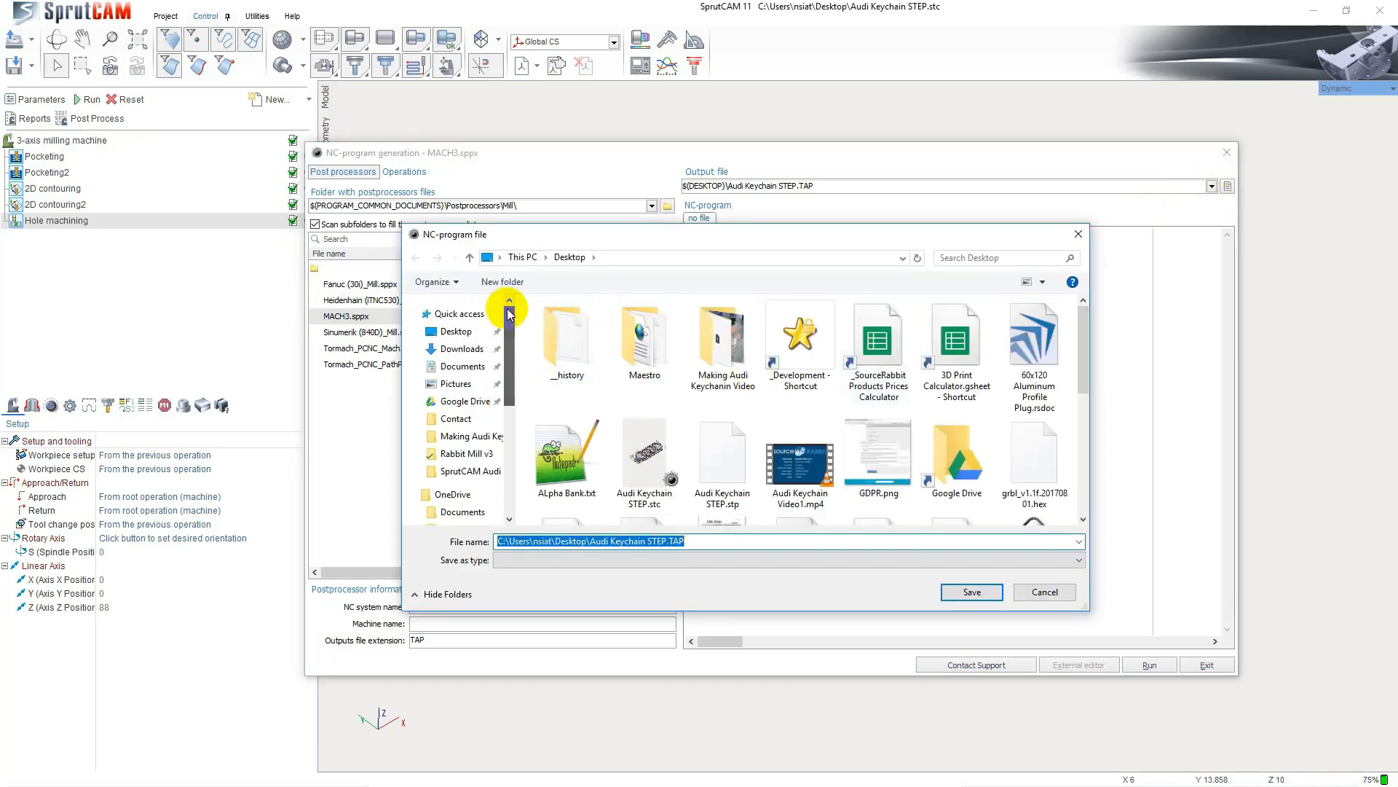
{"action": "left_click", "coordinate": [971, 590]}
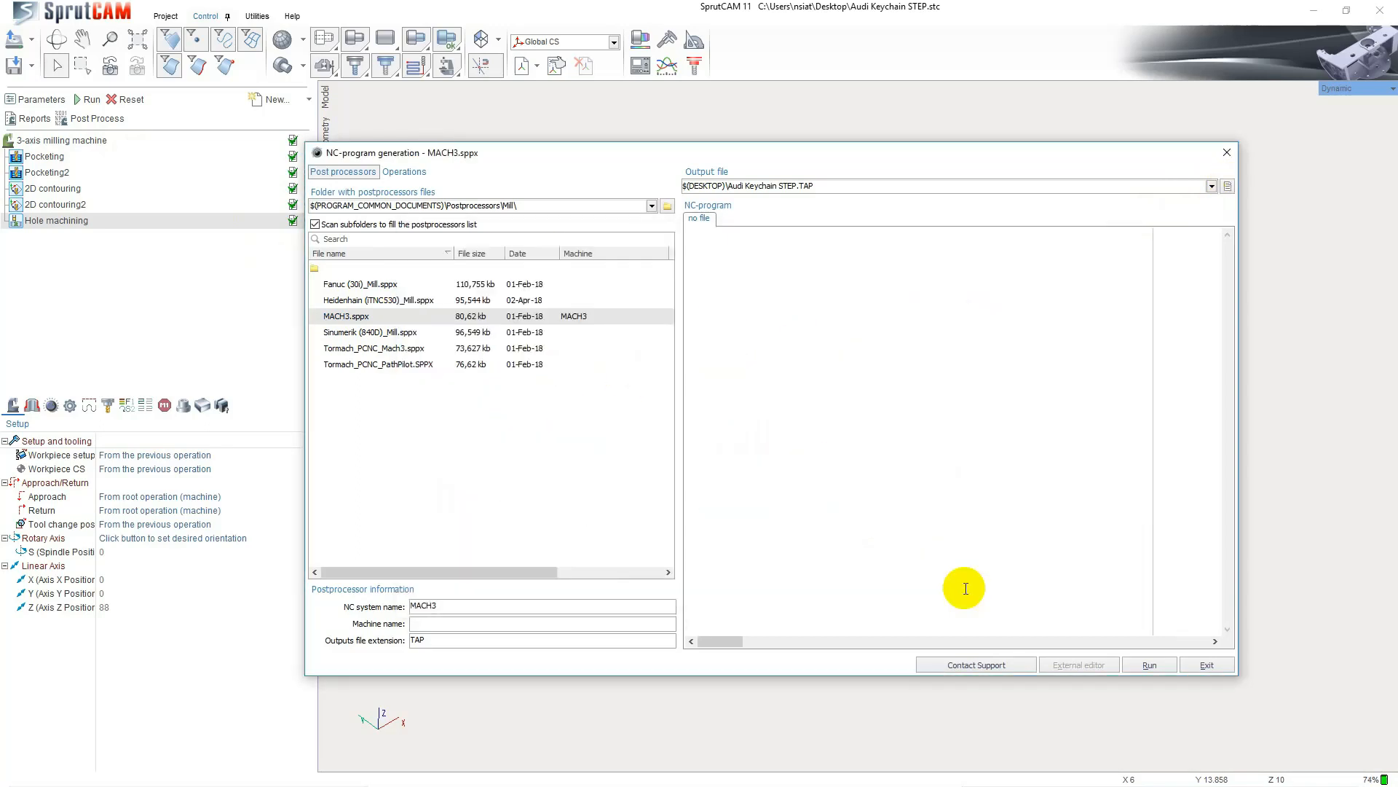
- Generate the NC program with the name Audi Keychain and the 4th axis flip set to N, and review the resulting code
{"action": "left_click", "coordinate": [1143, 666]}
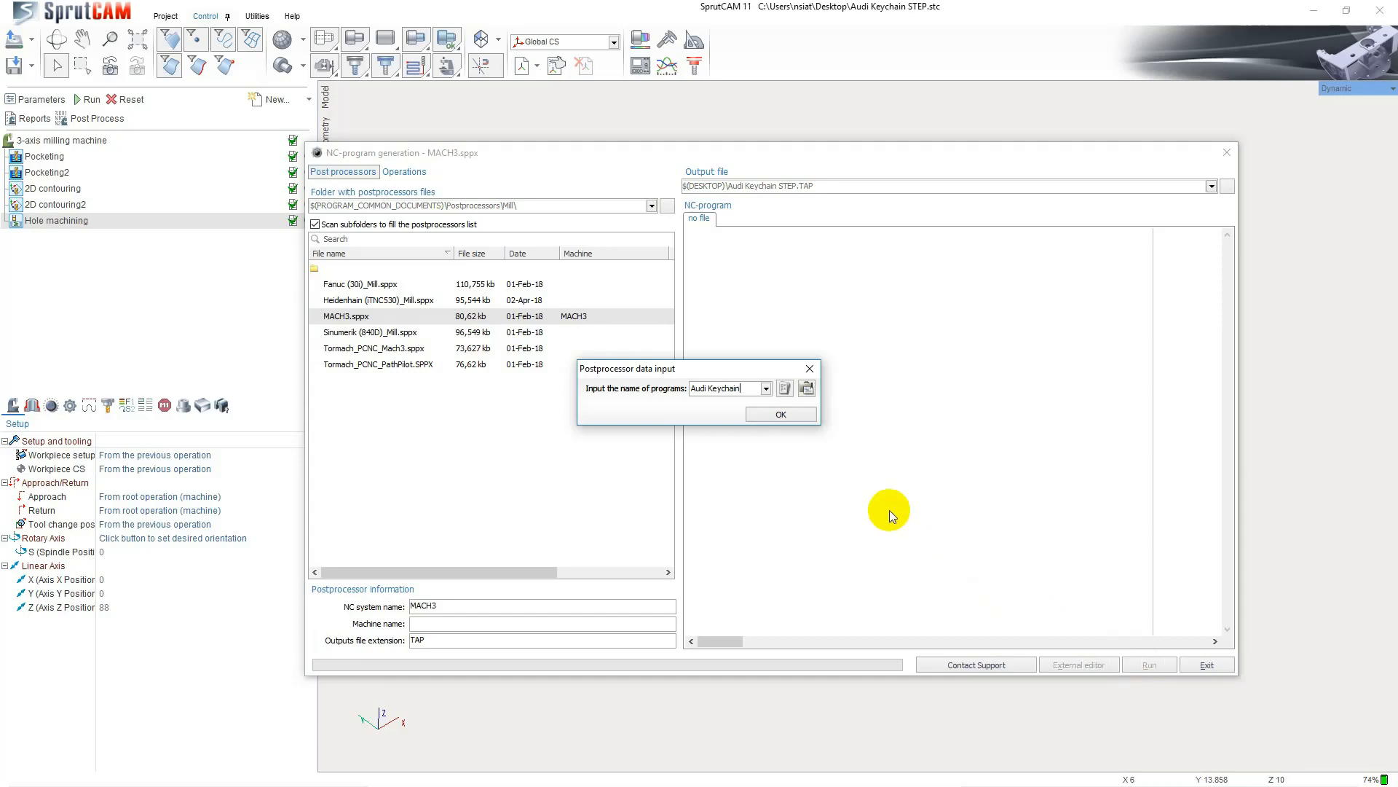
{"action": "left_click", "coordinate": [797, 416]}
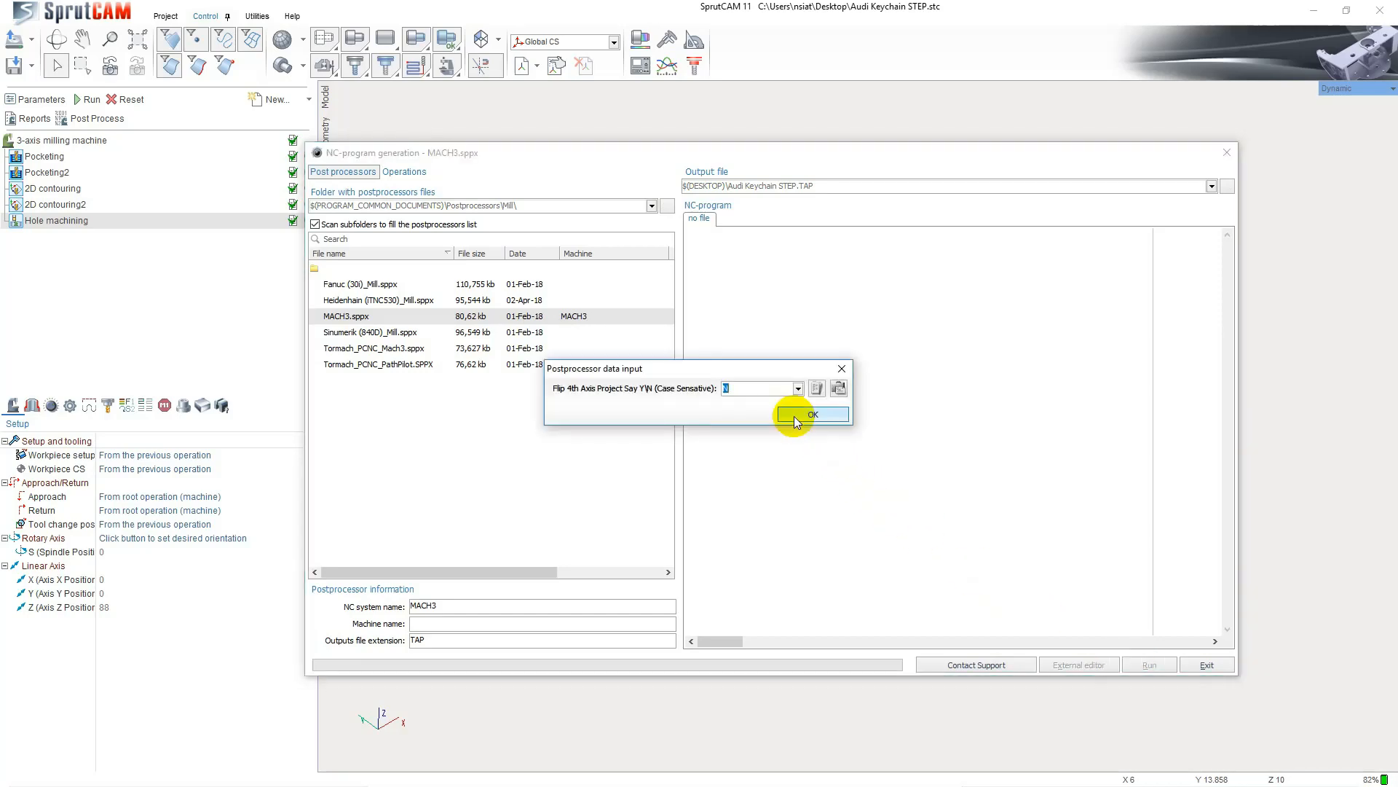
{"action": "left_click", "coordinate": [795, 416]}
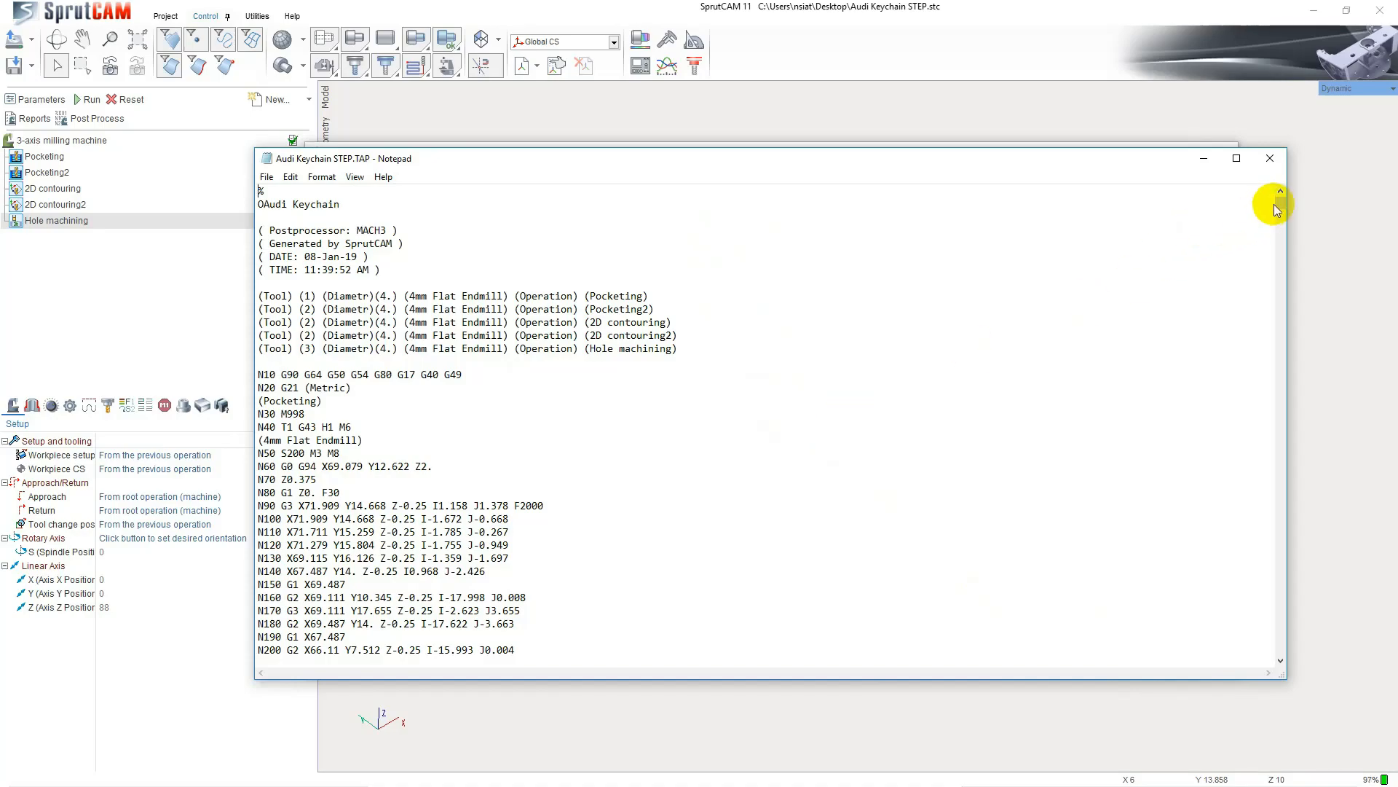
{"action": "mouse_move", "coordinate": [1279, 203]}
{"action": "left_mouse_down"}
{"action": "mouse_move", "coordinate": [1266, 689]}
{"action": "mouse_move", "coordinate": [1276, 204]}
{"action": "left_mouse_up"}
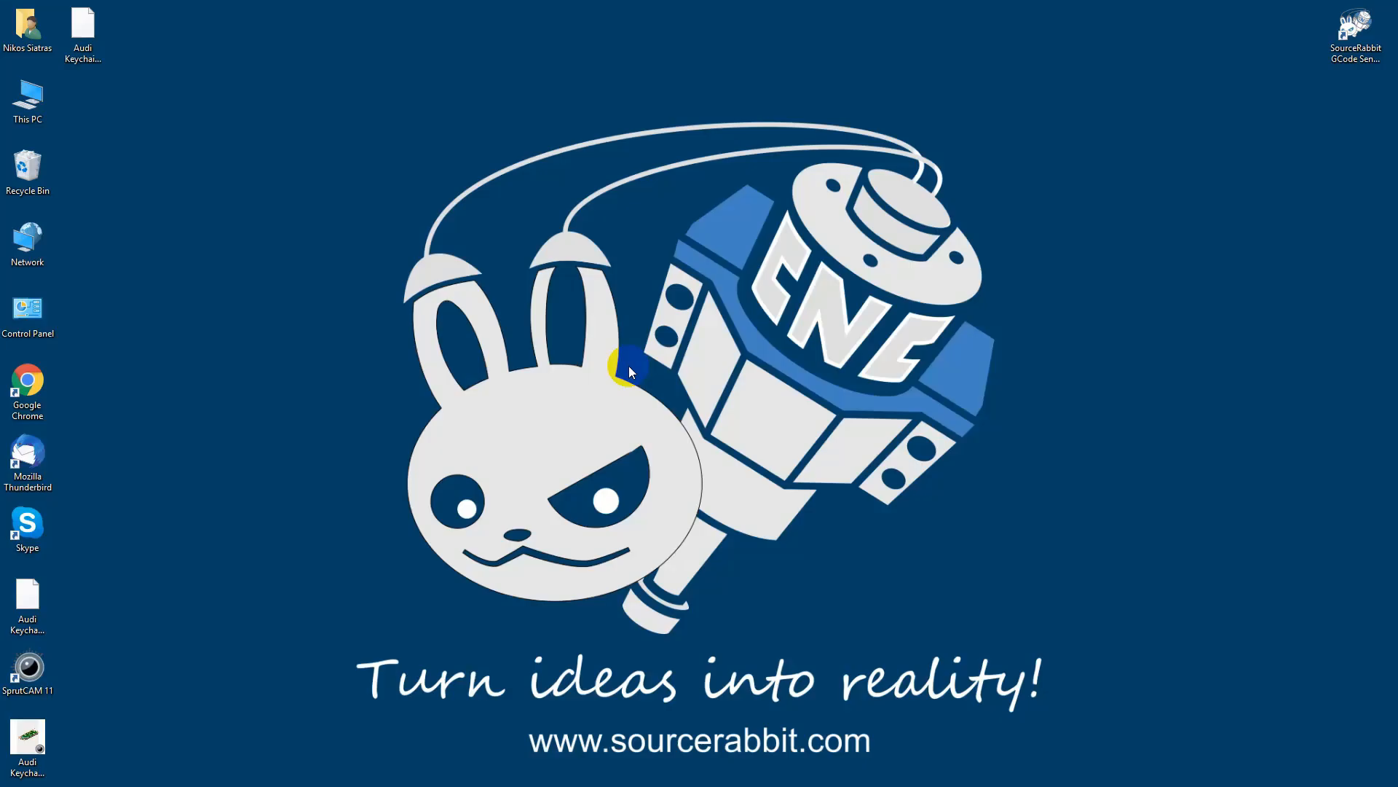
- Launch SourceRabbit GCode Sender and connect to the CNC on port COM14 with the GRBL 0.9 and later framework
{"action": "left_click", "coordinate": [1359, 49]}
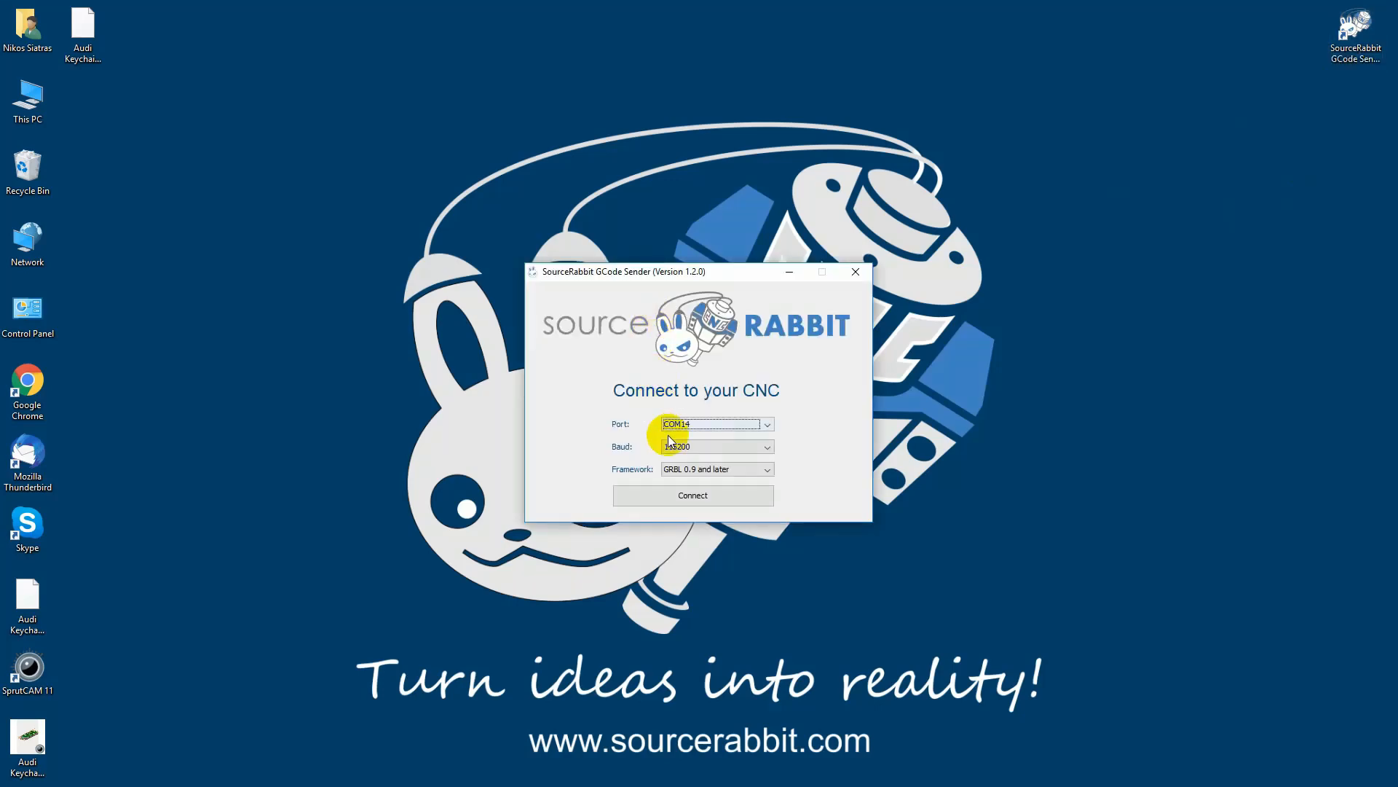
{"action": "left_click", "coordinate": [675, 501]}
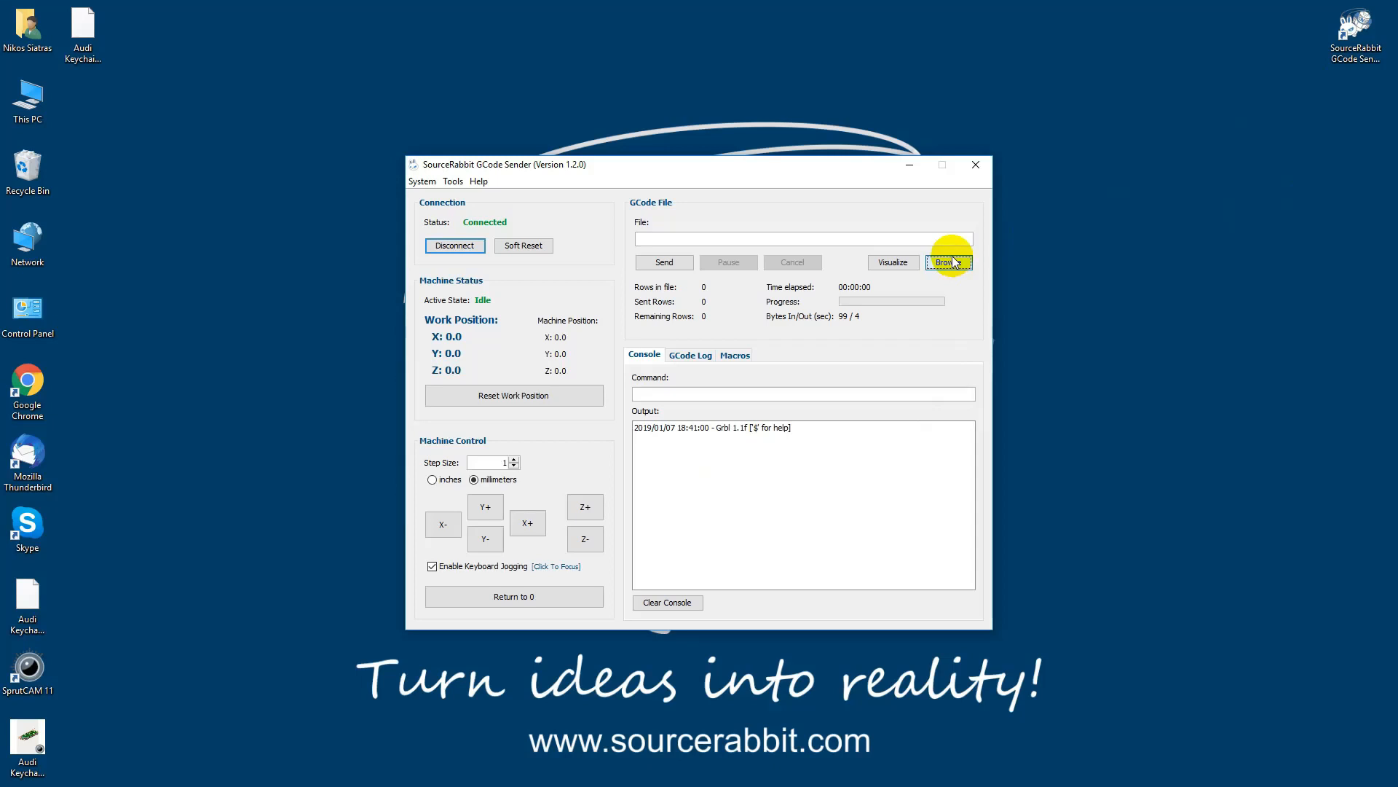
- Load Audi Keychain STEP.TAP from the Desktop as the GCode file and send it to the CNC machine
{"action": "left_click", "coordinate": [951, 262]}
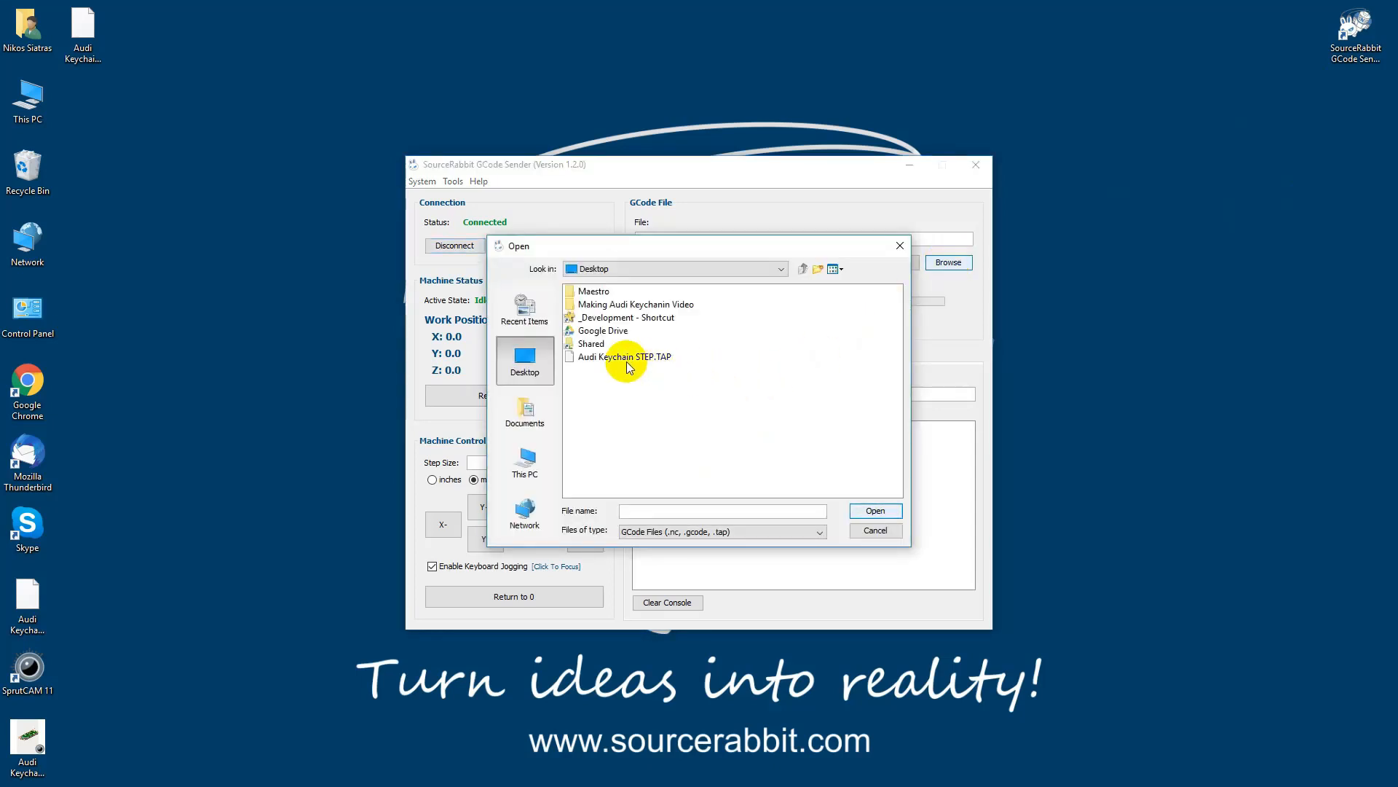
{"action": "left_click", "coordinate": [630, 358]}
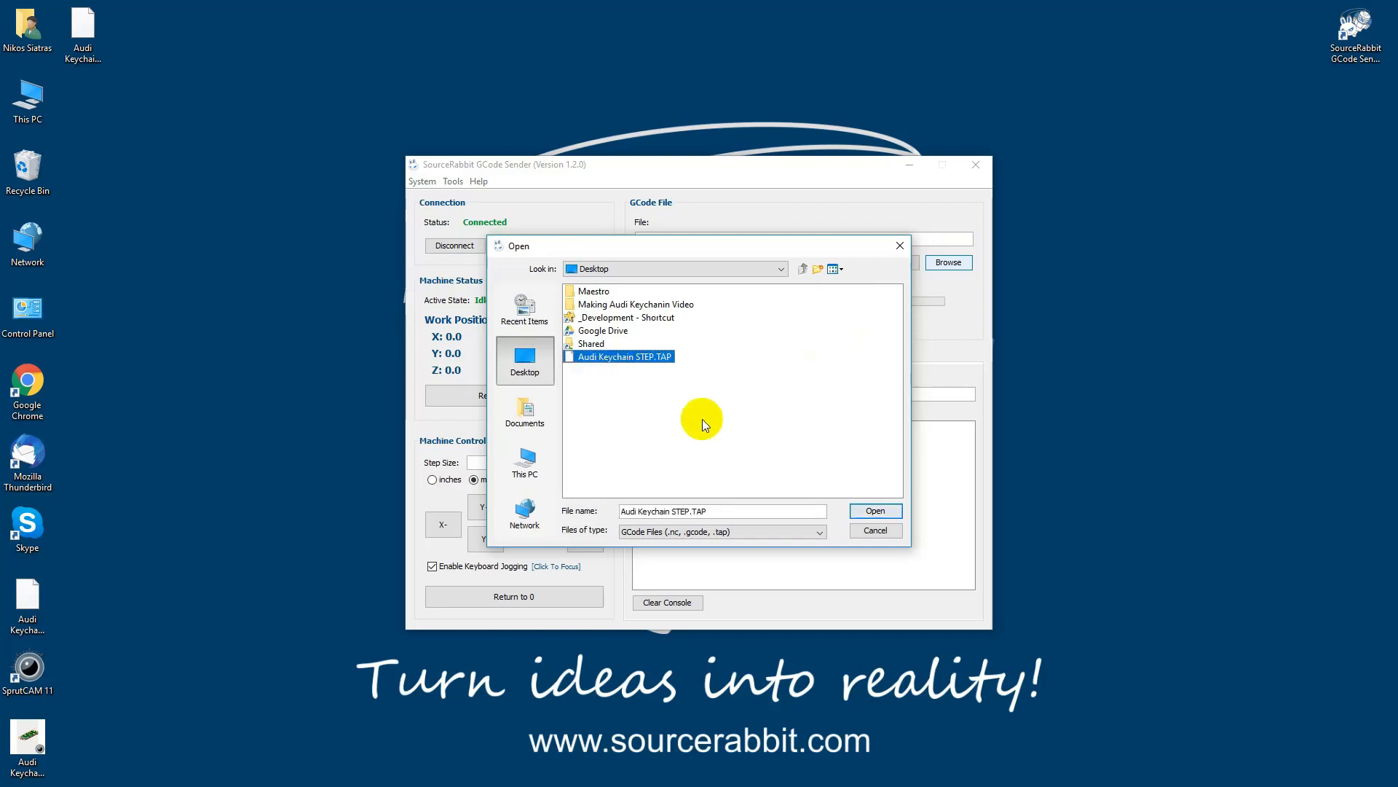
{"action": "left_click", "coordinate": [860, 510]}
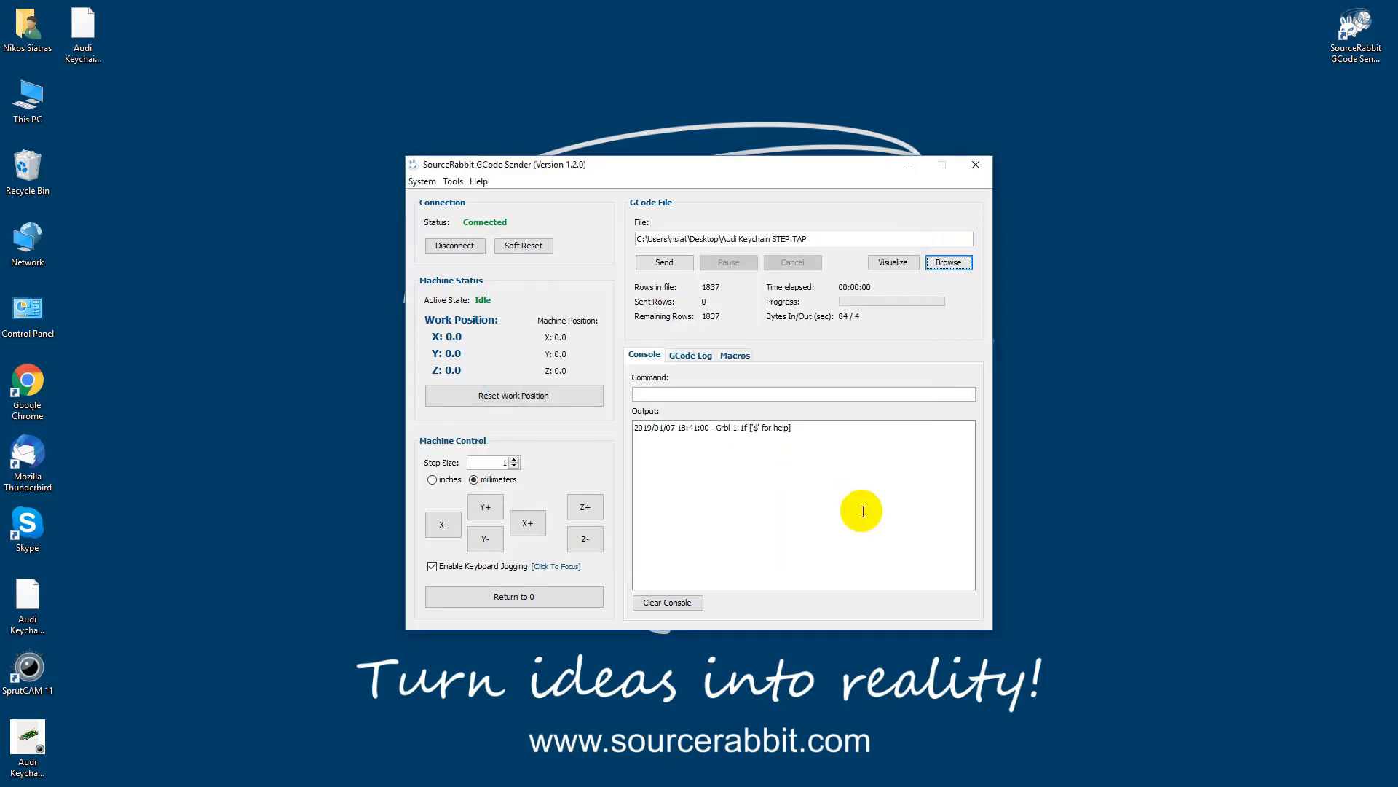
{"action": "left_click", "coordinate": [665, 262]}
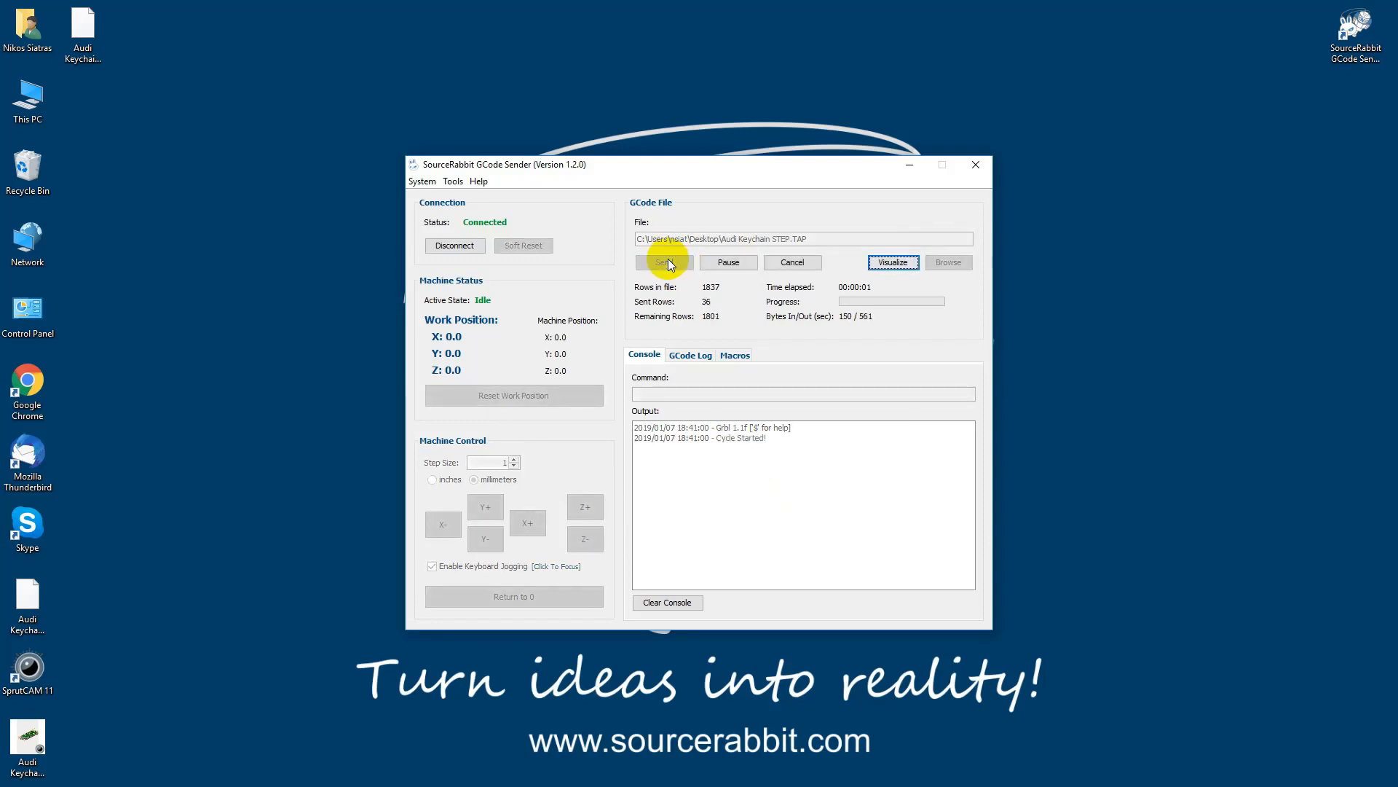